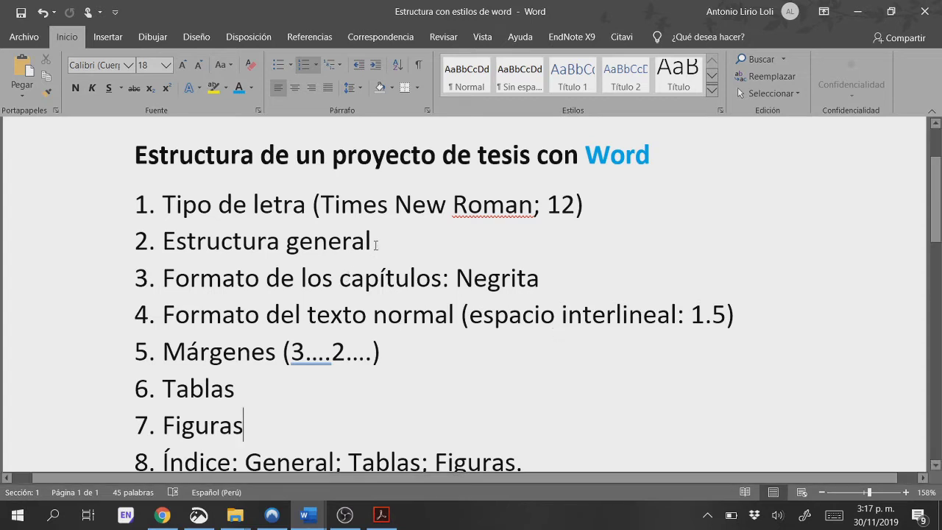
# Step: Highlight the "Tipo de letra" requirement in the outline document and close the blank Documento7
pyautogui.doubleClick(375, 205)
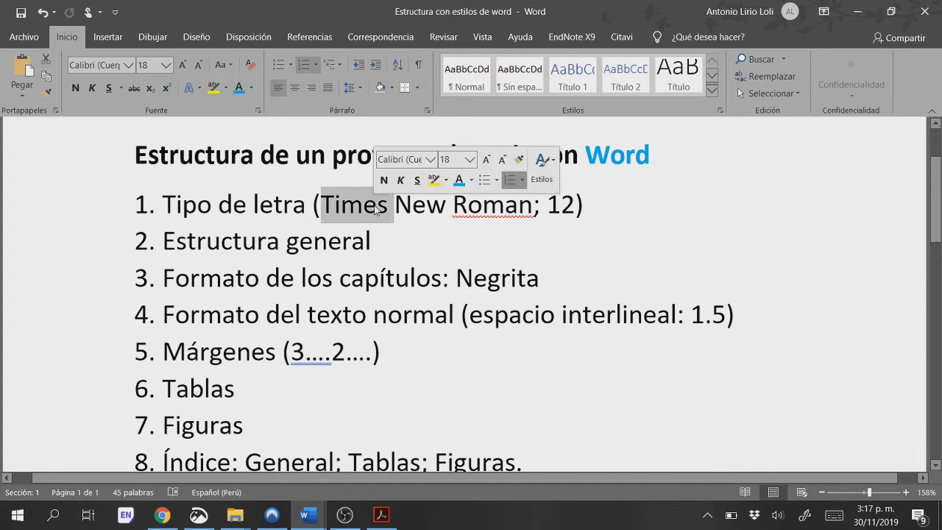
pyautogui.tripleClick(375, 206)
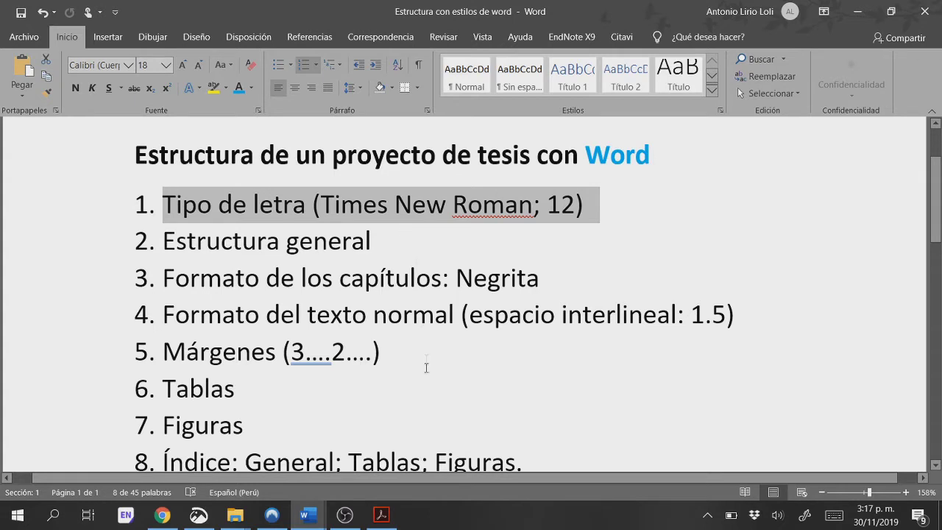
pyautogui.click(320, 508)
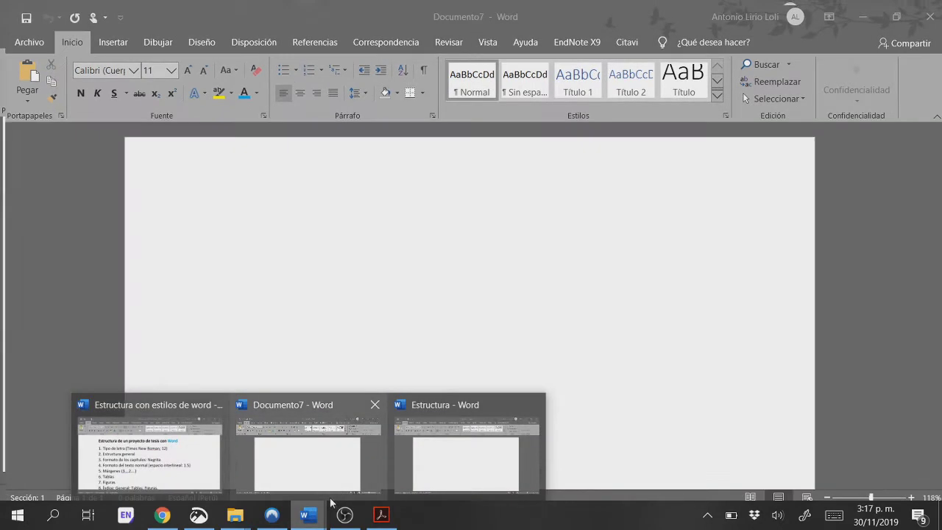
pyautogui.click(326, 461)
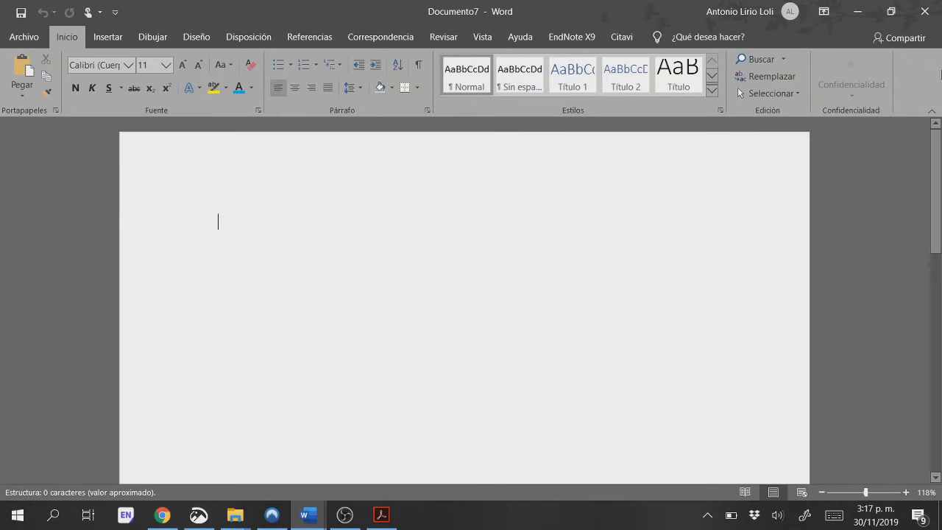
pyautogui.click(924, 11)
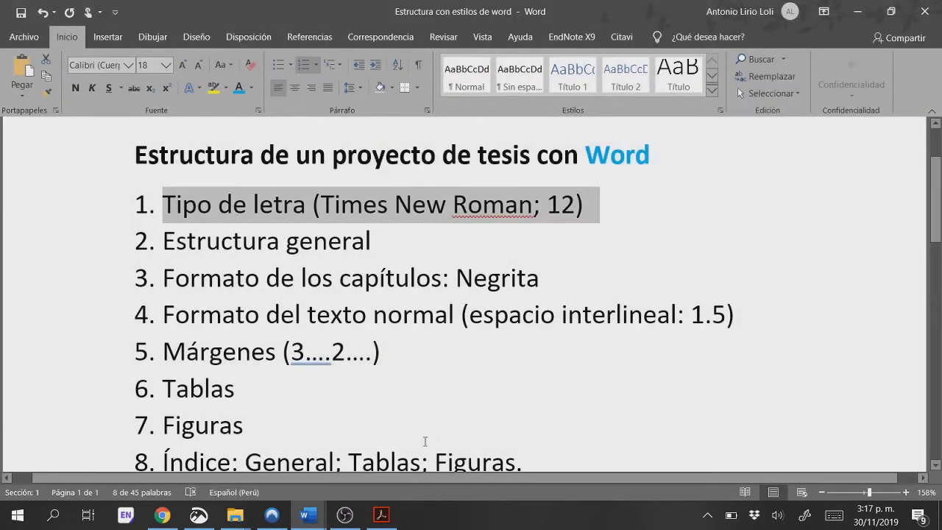
# Step: In the Estructura document, modify the Normal style to use Times New Roman at size 12
pyautogui.click(329, 510)
pyautogui.click(375, 452)
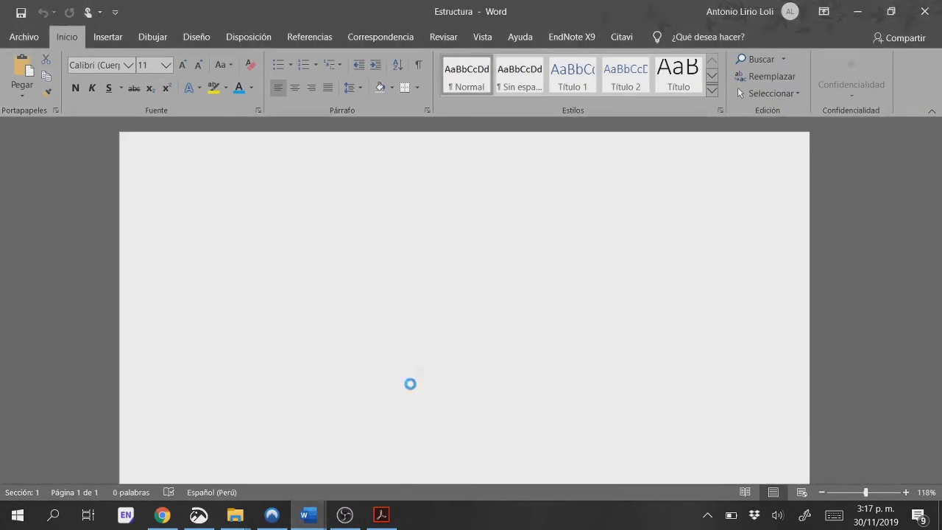
pyautogui.click(469, 79)
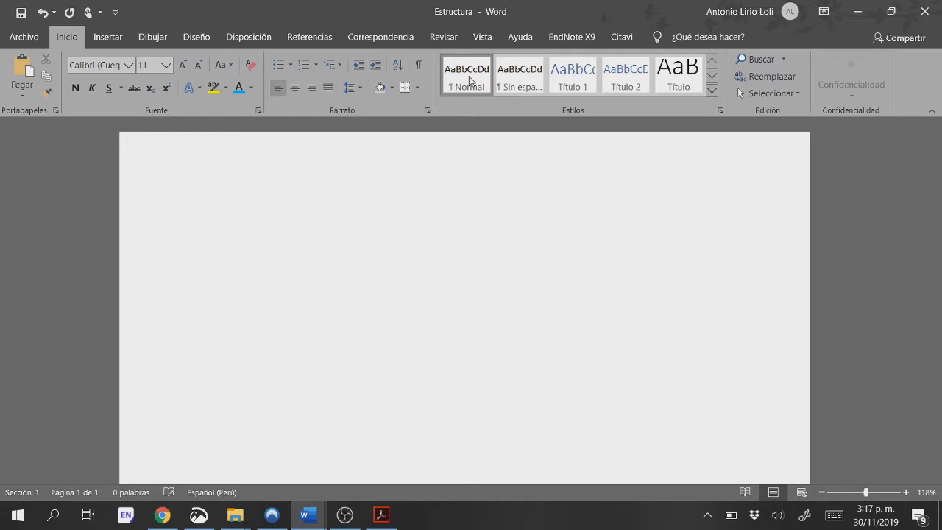
pyautogui.rightClick(469, 79)
pyautogui.click(479, 101)
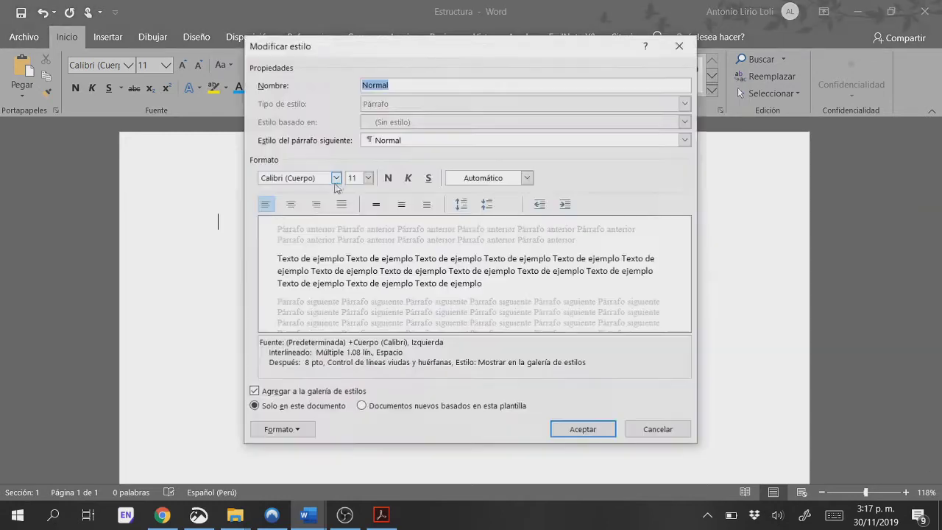
pyautogui.click(336, 179)
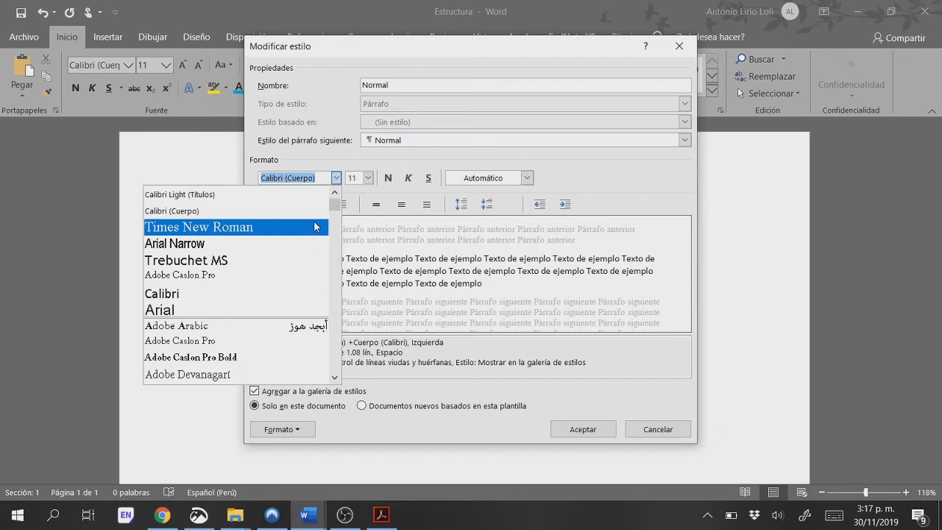
pyautogui.click(314, 226)
pyautogui.click(367, 178)
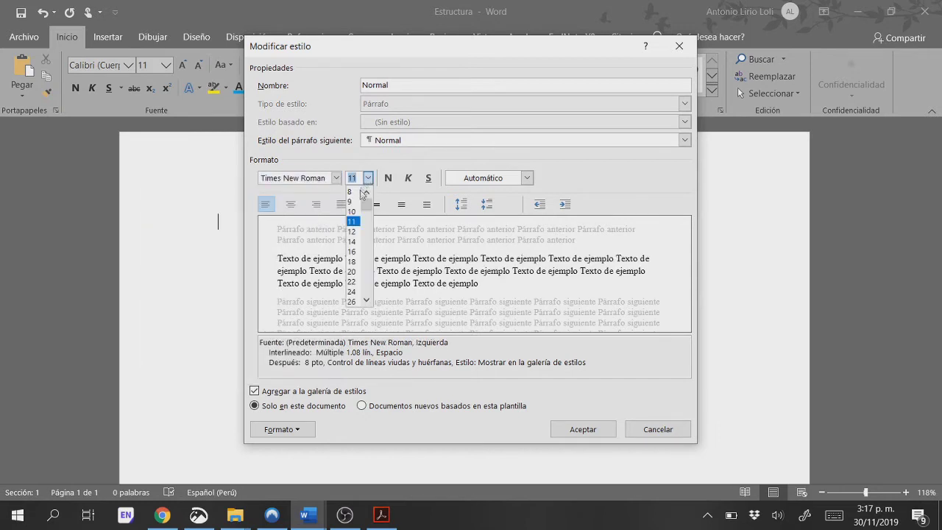
pyautogui.click(354, 231)
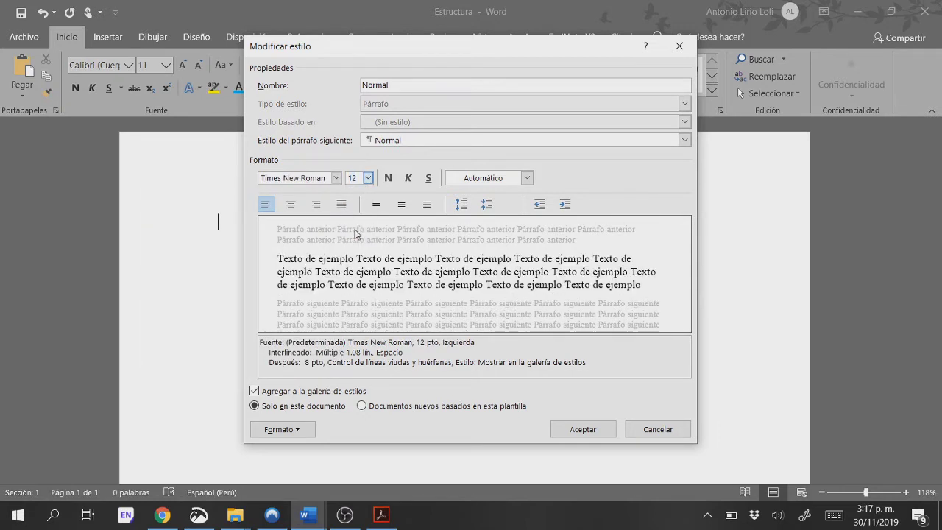
pyautogui.click(294, 514)
pyautogui.click(574, 429)
# Step: Return to the "Estructura con estilos de word" document and highlight the "Estructura general" item
pyautogui.click(311, 519)
pyautogui.click(274, 434)
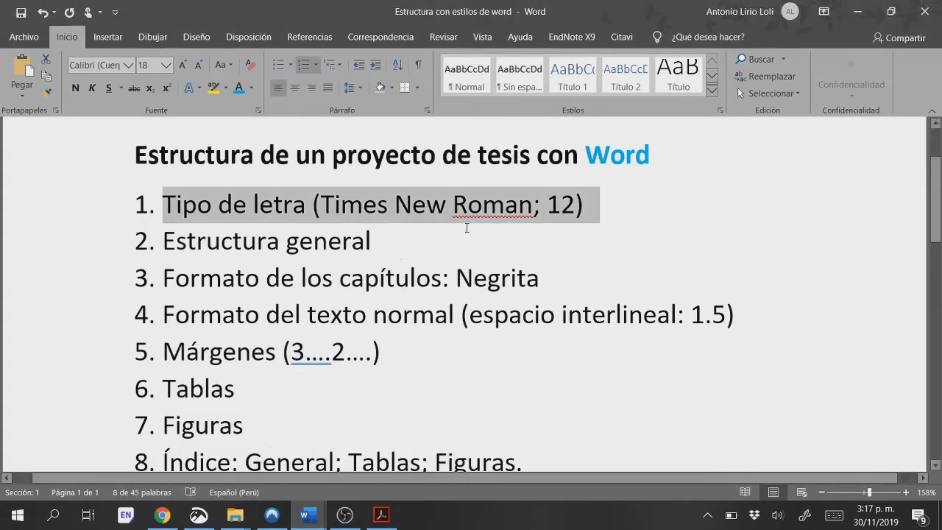
pyautogui.click(343, 243)
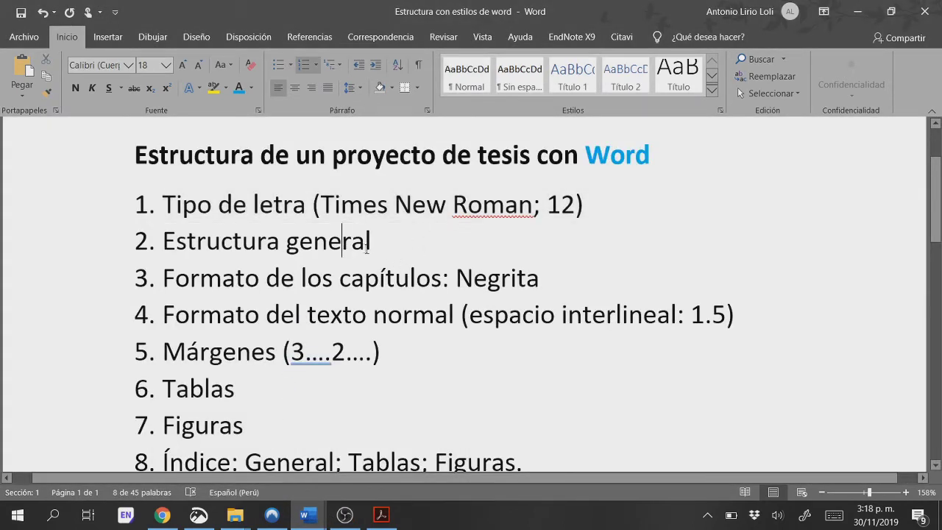
pyautogui.tripleClick(325, 243)
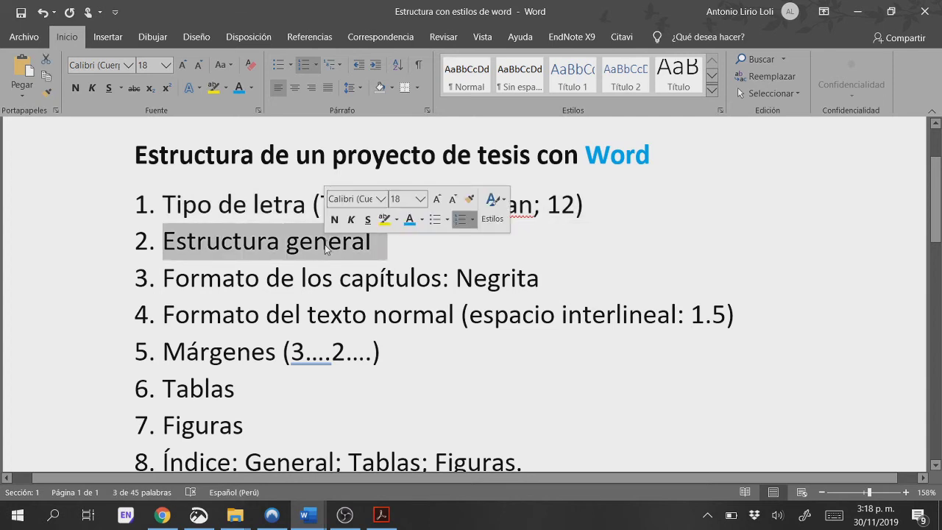
# Step: Switch to Adobe Acrobat and examine the UNMSM thesis project structure on page 100 of the Metodología de la investigación PDF
pyautogui.hotkey('alt', 'Tab')
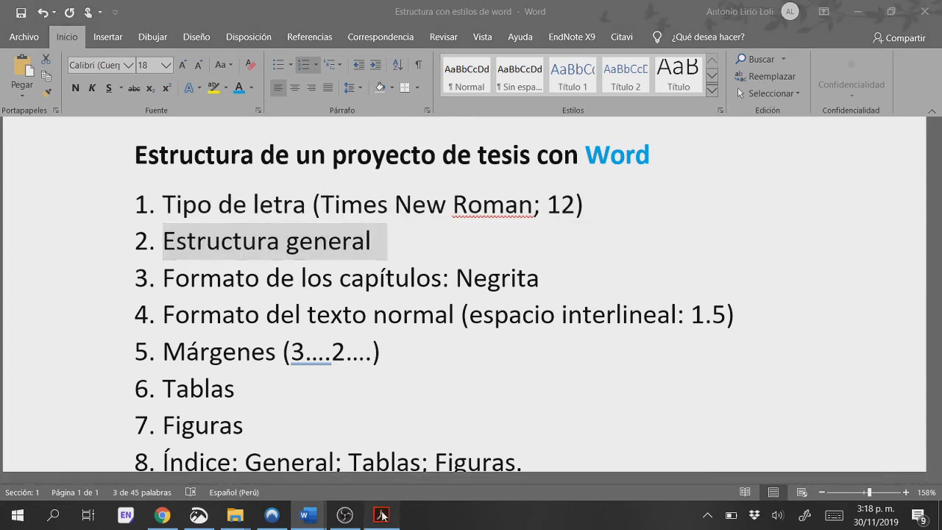
pyautogui.scroll(-1, 506, 350)
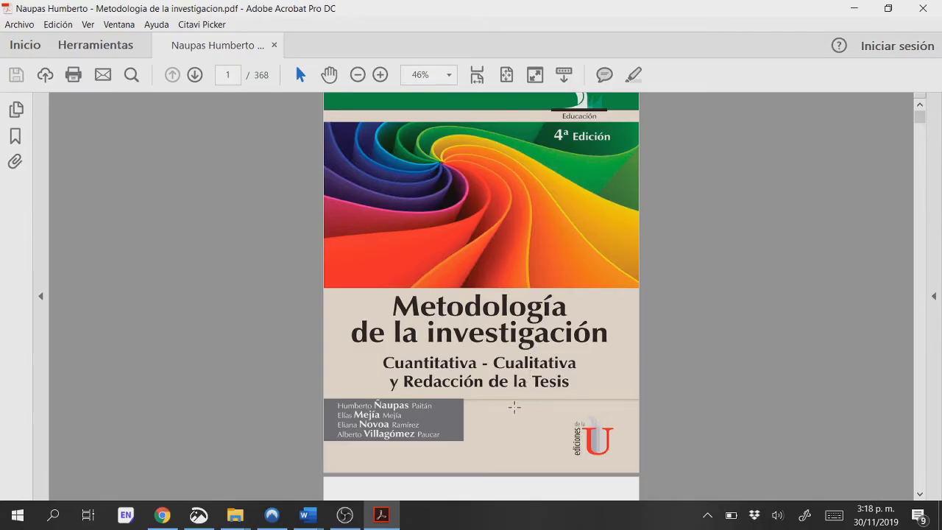
pyautogui.click(229, 75)
pyautogui.write('100')
pyautogui.press('Return')
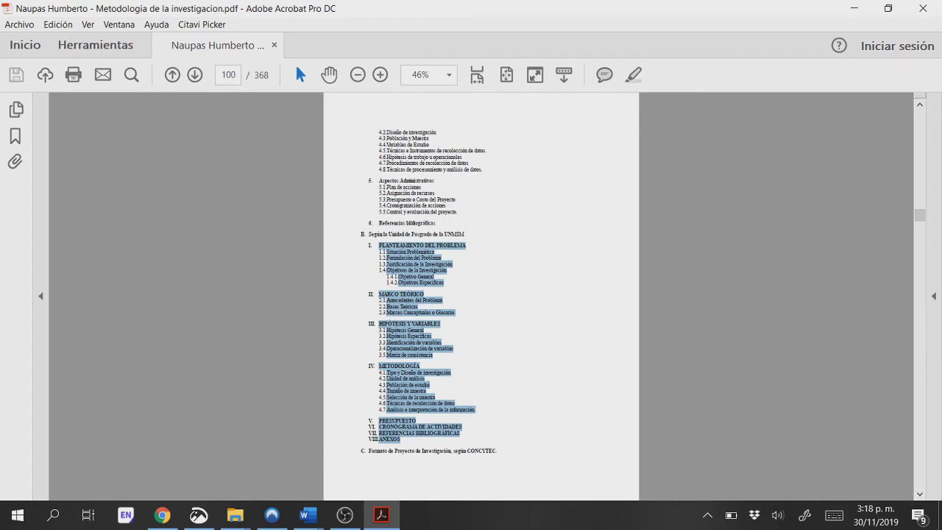
pyautogui.keyDown('ctrl'); pyautogui.scroll(4, 483, 306); pyautogui.keyUp('ctrl')
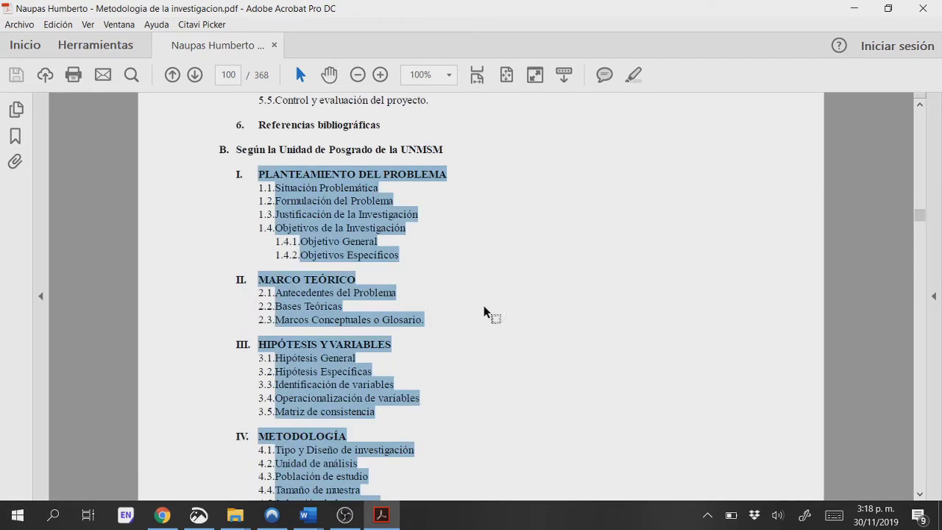
pyautogui.scroll(-3, 481, 306)
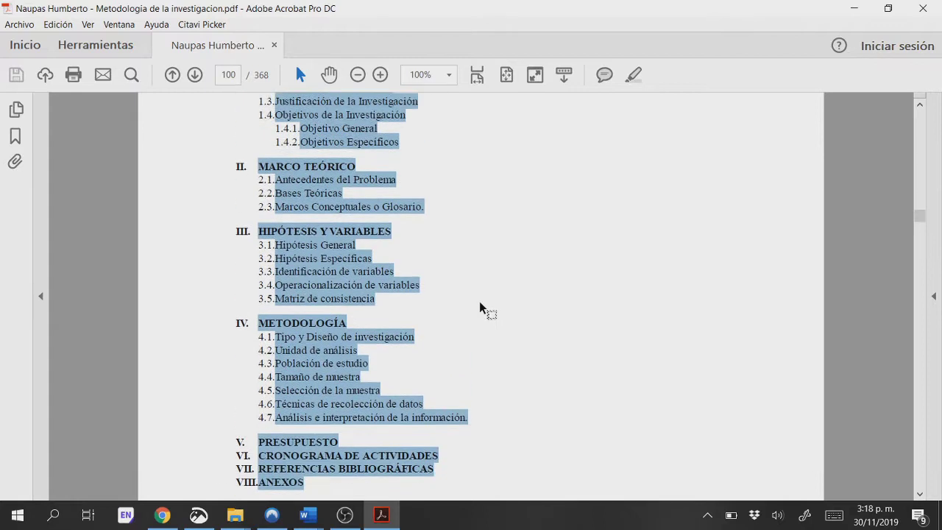
pyautogui.scroll(1, 482, 309)
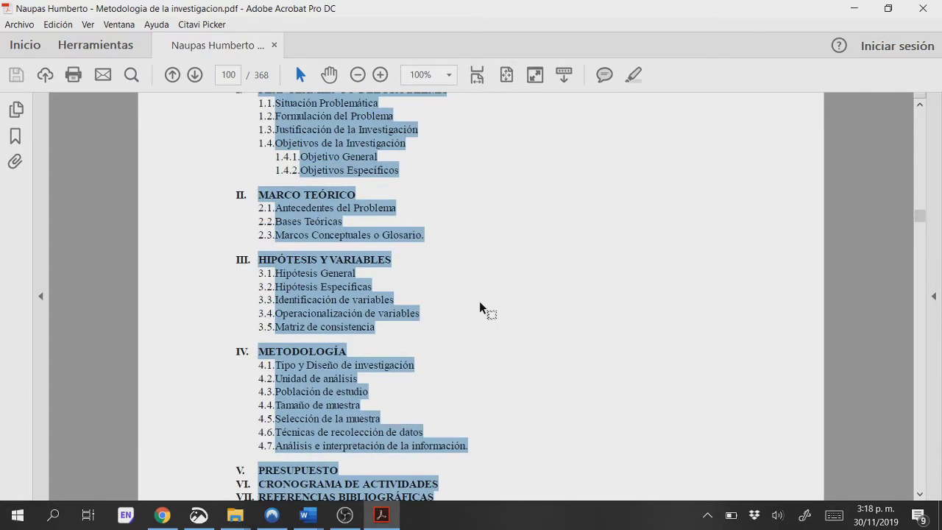
# Step: Switch to the Estructura document in Word and paste the copied thesis structure as text only below the existing lines
pyautogui.click(317, 516)
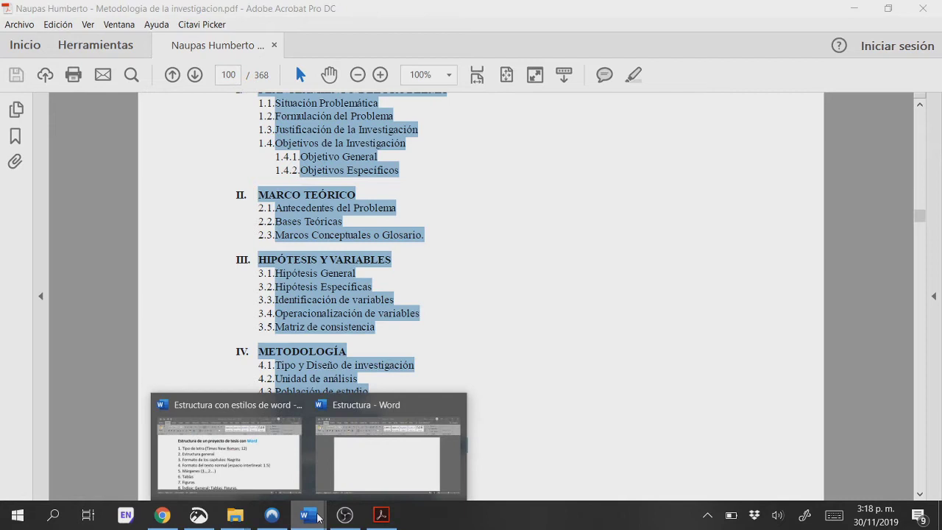
pyautogui.click(335, 452)
pyautogui.rightClick(263, 361)
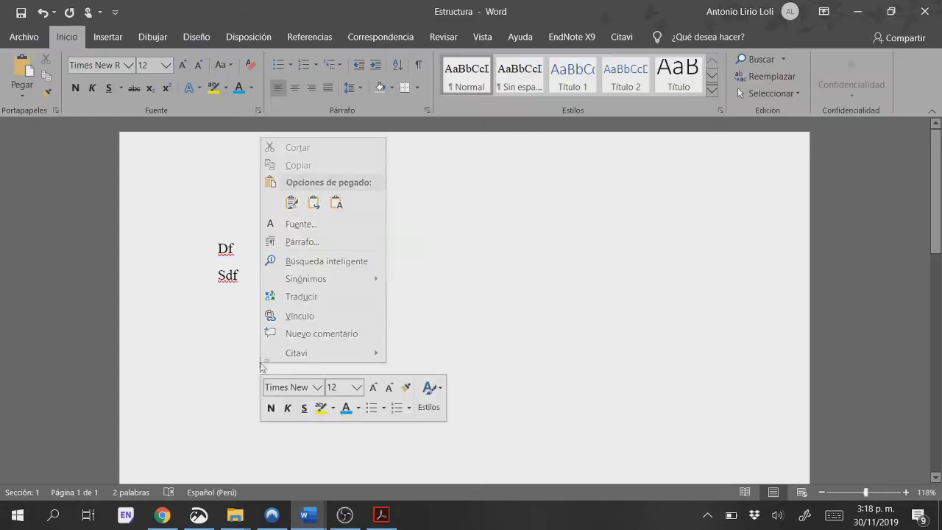
pyautogui.click(336, 203)
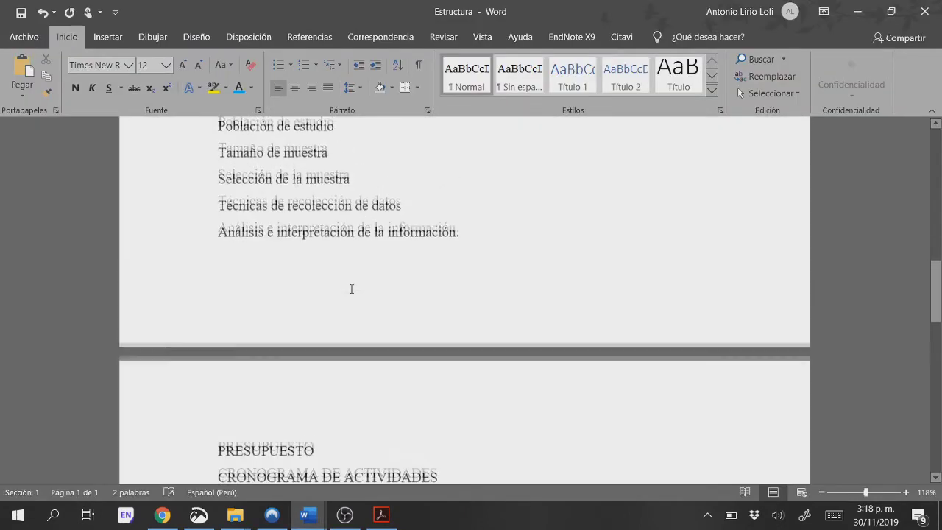
pyautogui.scroll(10, 351, 288)
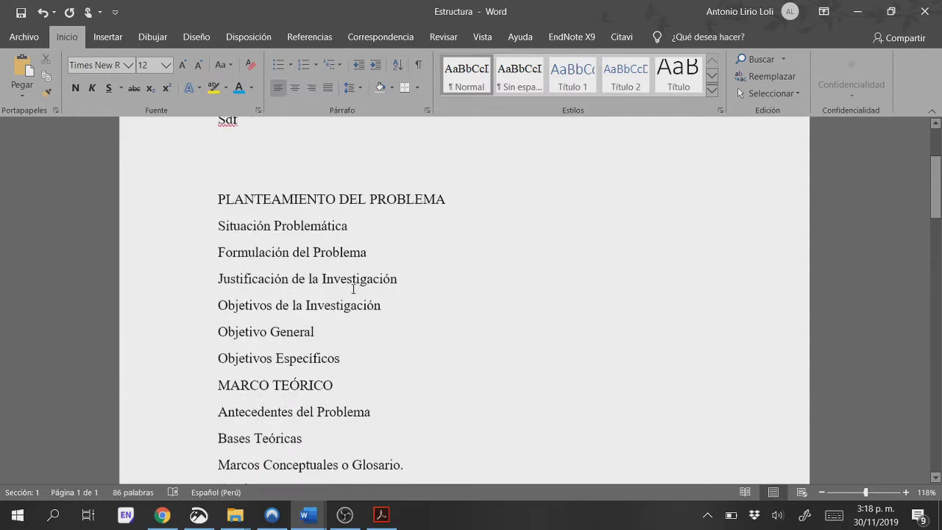
# Step: Highlight the "Formato de los capítulos: Negrita" item in the outline document and return to the Estructura document
pyautogui.click(311, 518)
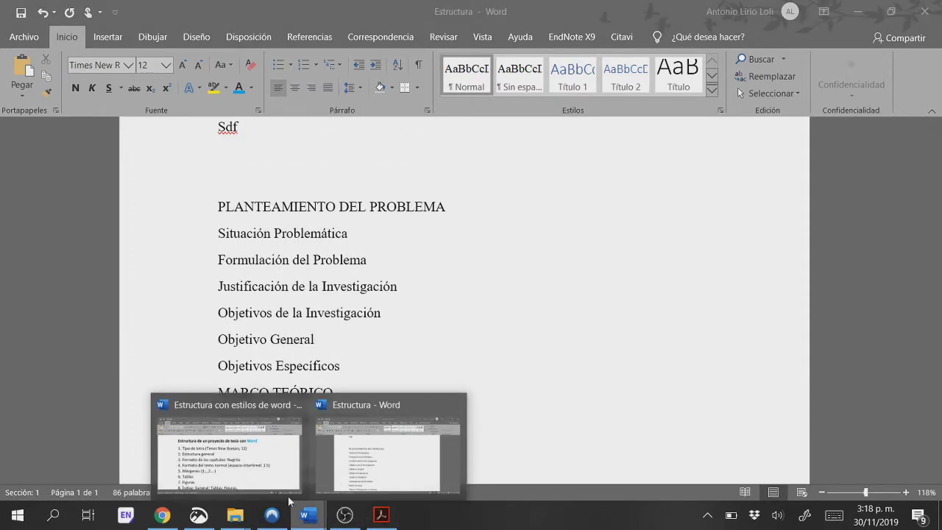
pyautogui.click(236, 449)
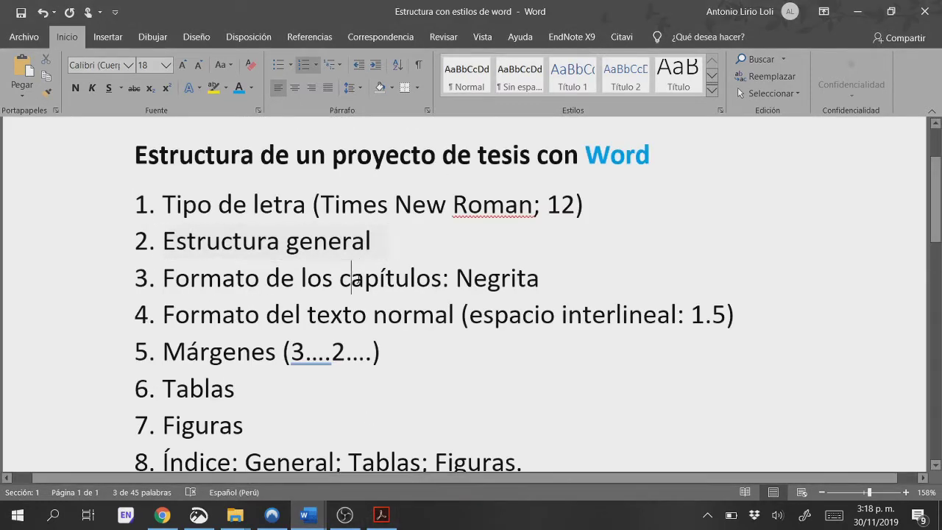
pyautogui.tripleClick(355, 278)
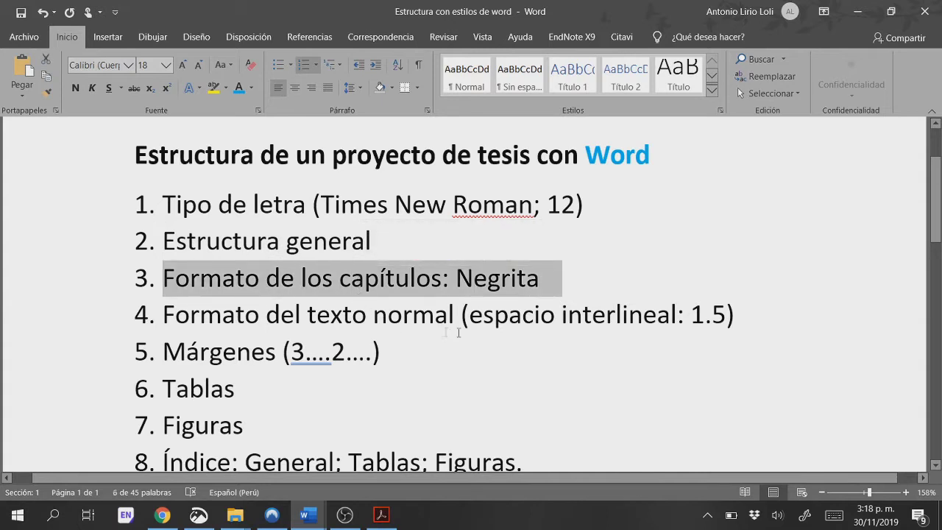
pyautogui.click(858, 11)
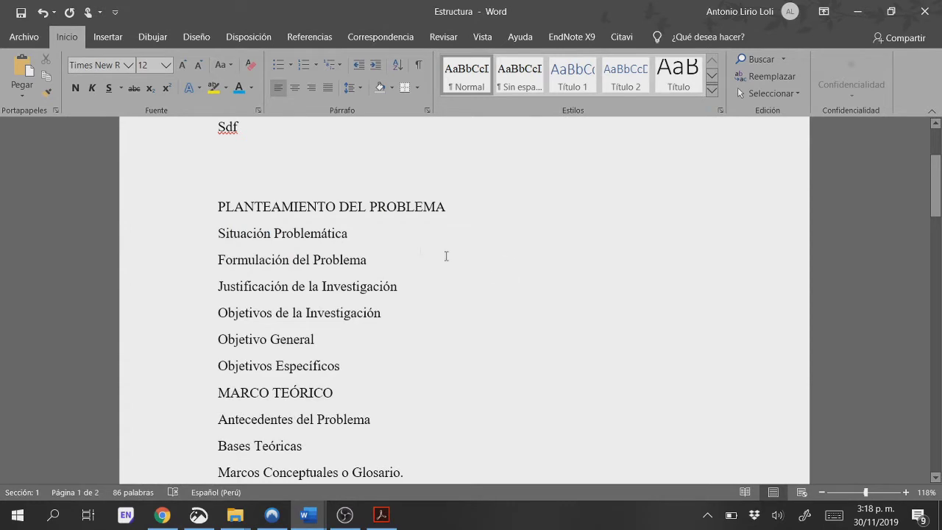
# Step: Apply the Título 1 style to the "PLANTEAMIENTO DEL PROBLEMA" line
pyautogui.click(370, 206)
pyautogui.tripleClick(370, 206)
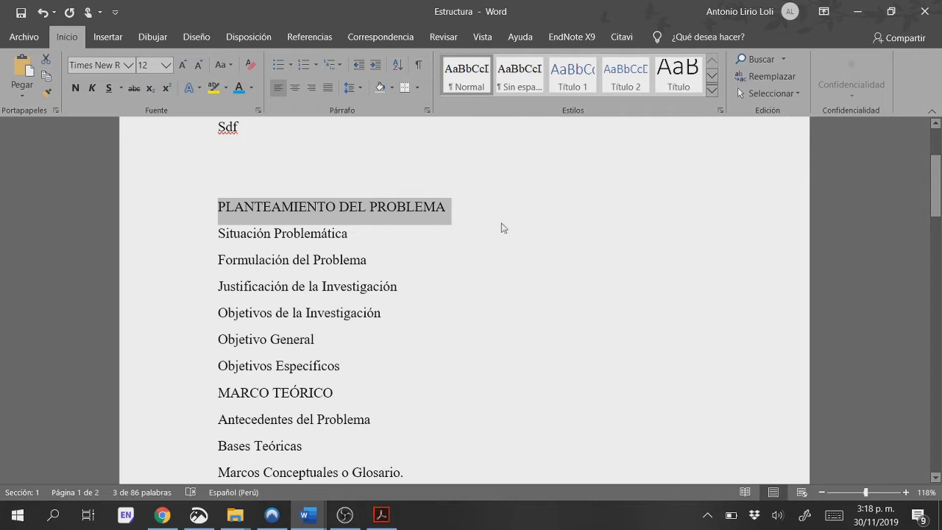
pyautogui.click(569, 84)
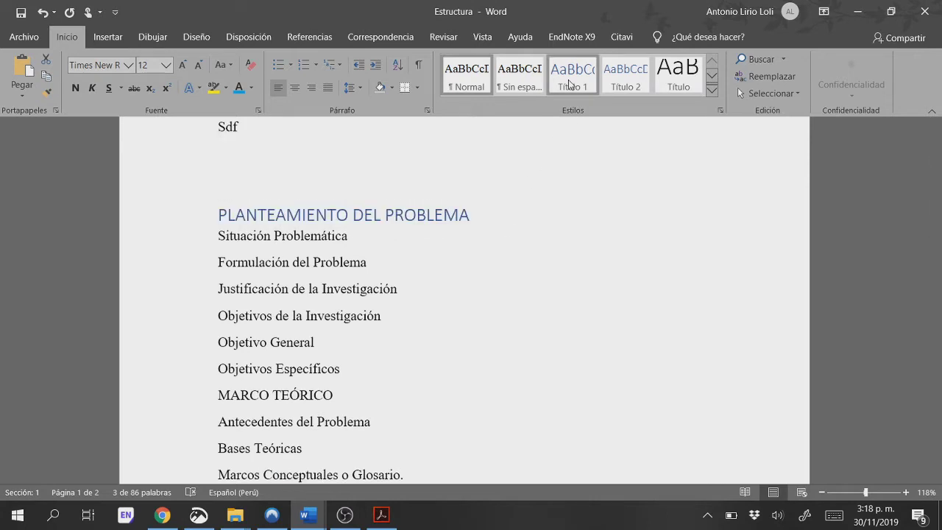
pyautogui.click(570, 84)
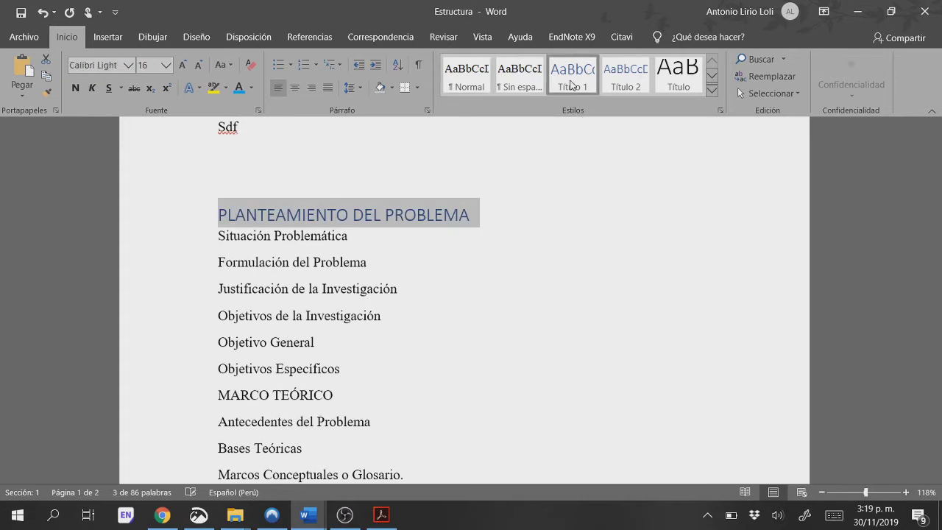
# Step: Modify the Título 1 style to use the automatic font colour and the Times New Roman font
pyautogui.rightClick(570, 85)
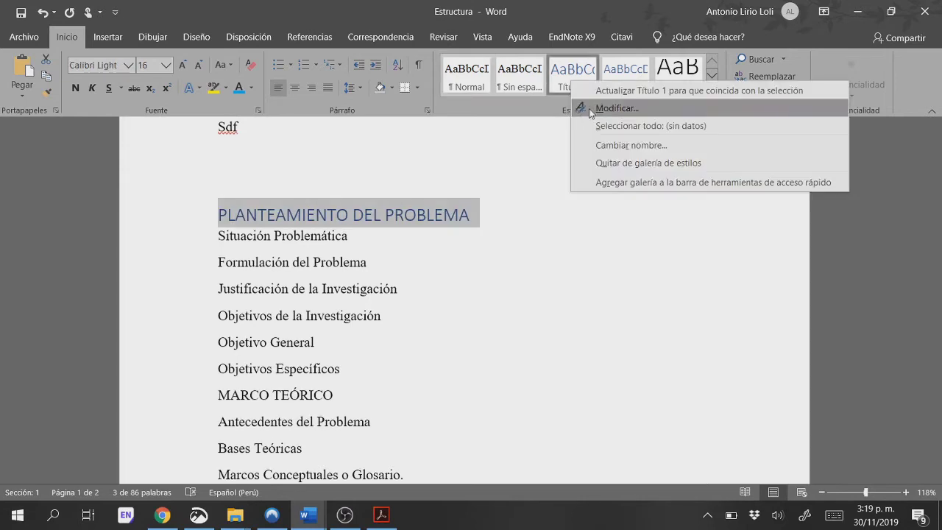
pyautogui.click(588, 109)
pyautogui.click(527, 178)
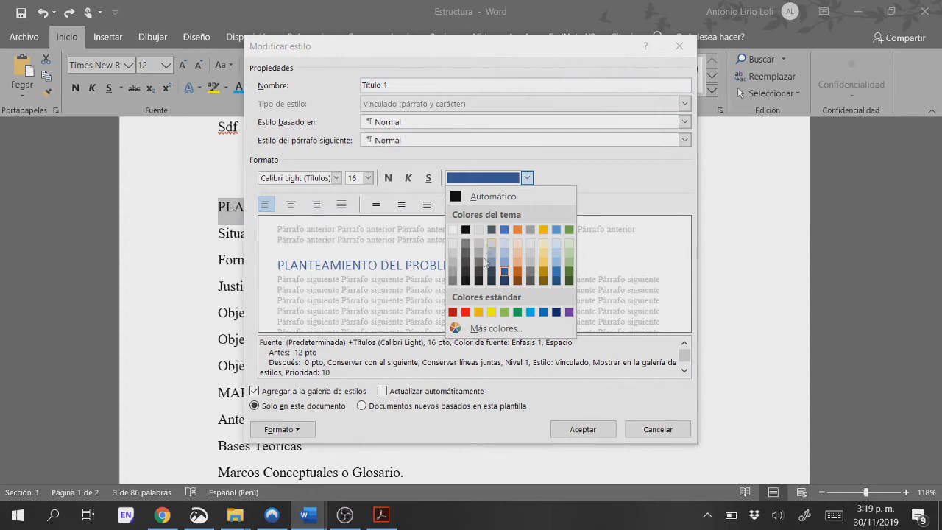
pyautogui.click(497, 196)
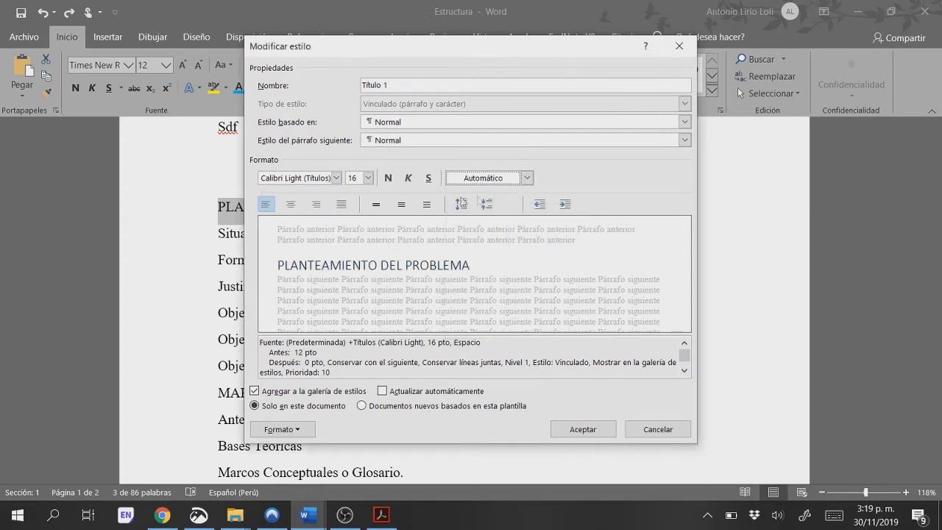
pyautogui.click(331, 178)
pyautogui.click(336, 178)
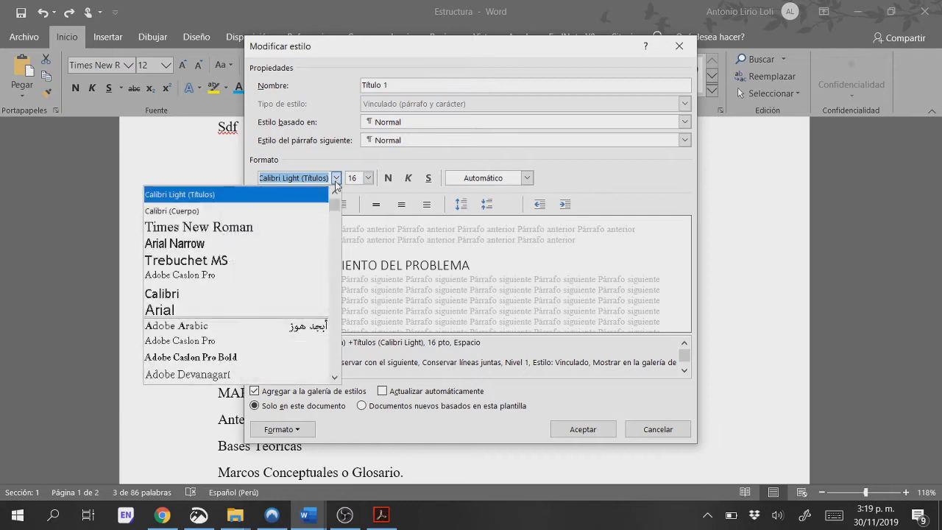
pyautogui.click(316, 228)
# Step: Make the Título 1 style bold, 12 pt and justified, and apply it to the "PLANTEAMIENTO DEL PROBLEMA" line
pyautogui.click(387, 178)
pyautogui.click(368, 179)
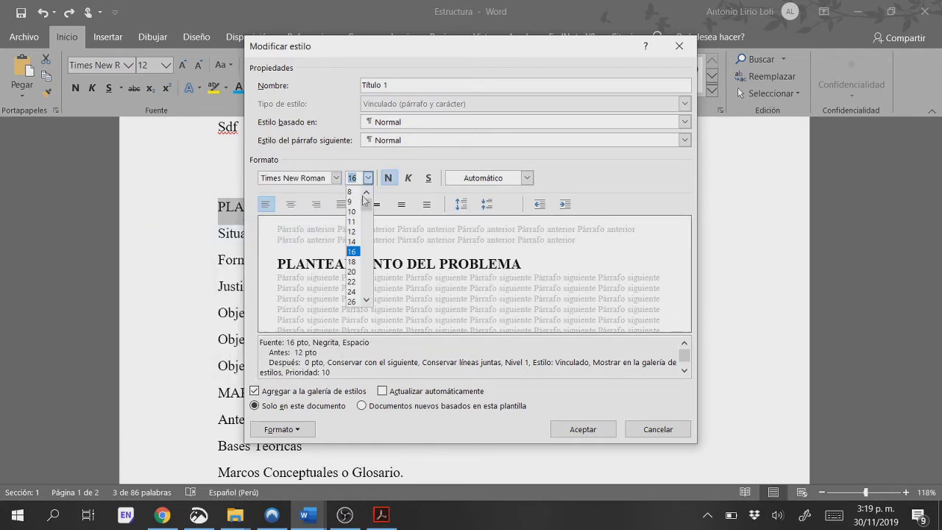
pyautogui.click(358, 232)
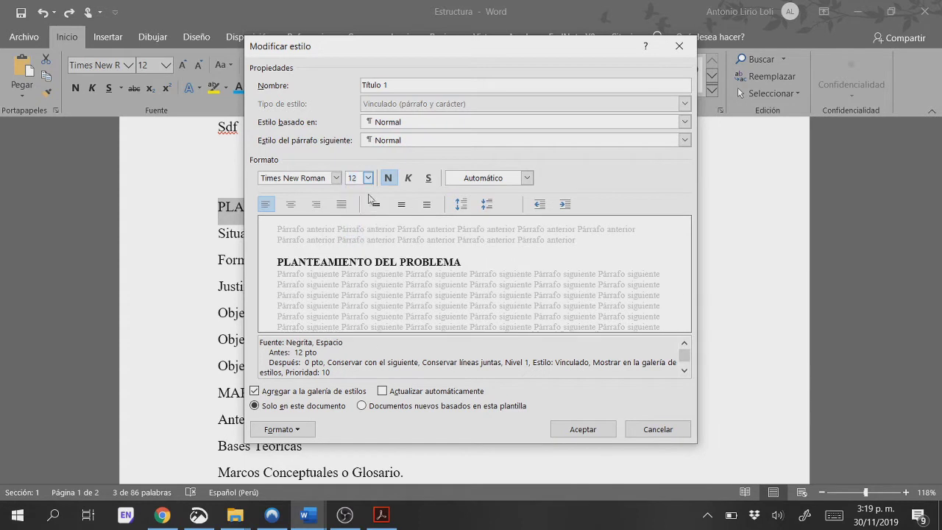
pyautogui.click(342, 205)
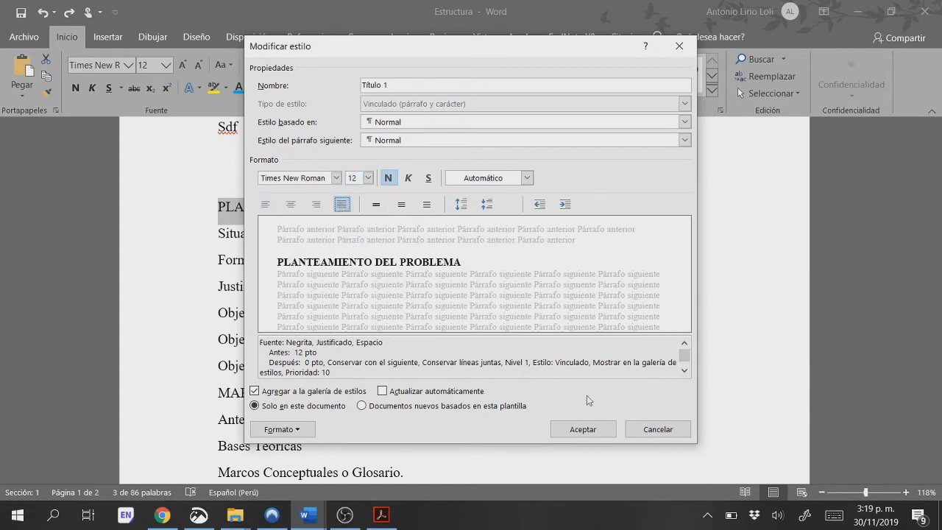
pyautogui.click(593, 434)
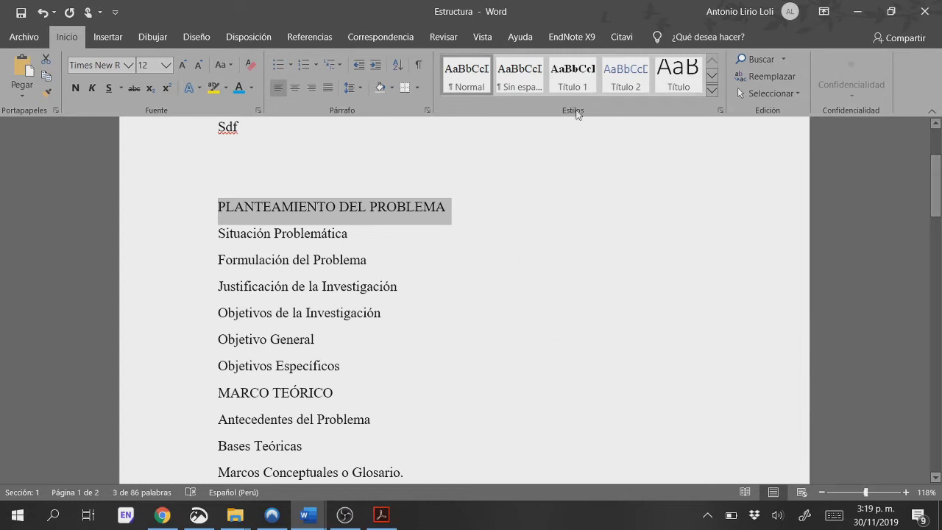
pyautogui.click(573, 78)
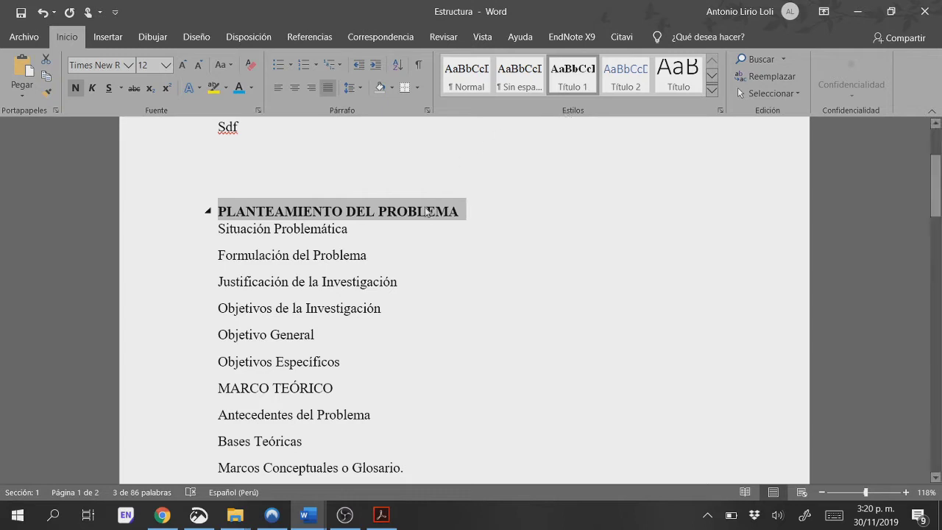
# Step: Examine the remaining chapter headings in the pasted thesis structure, such as "MARCO TEÓRICO" and "HIPÓTESIS Y VARIABLES"
pyautogui.scroll(-2, 429, 212)
pyautogui.doubleClick(283, 309)
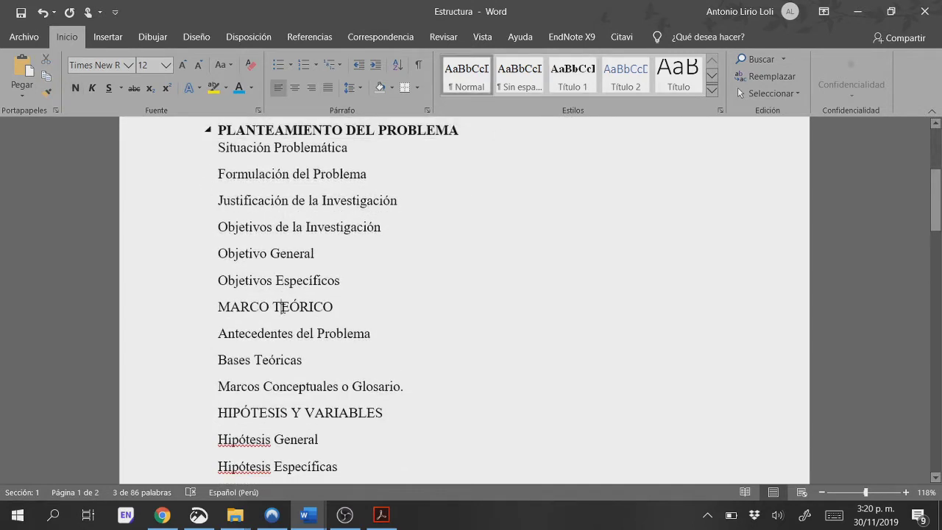
pyautogui.tripleClick(284, 312)
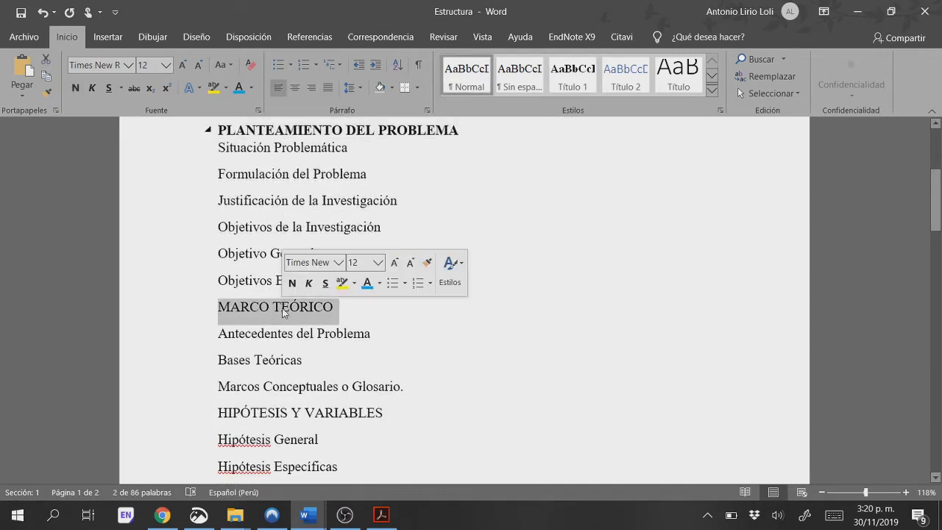
pyautogui.scroll(-1, 404, 325)
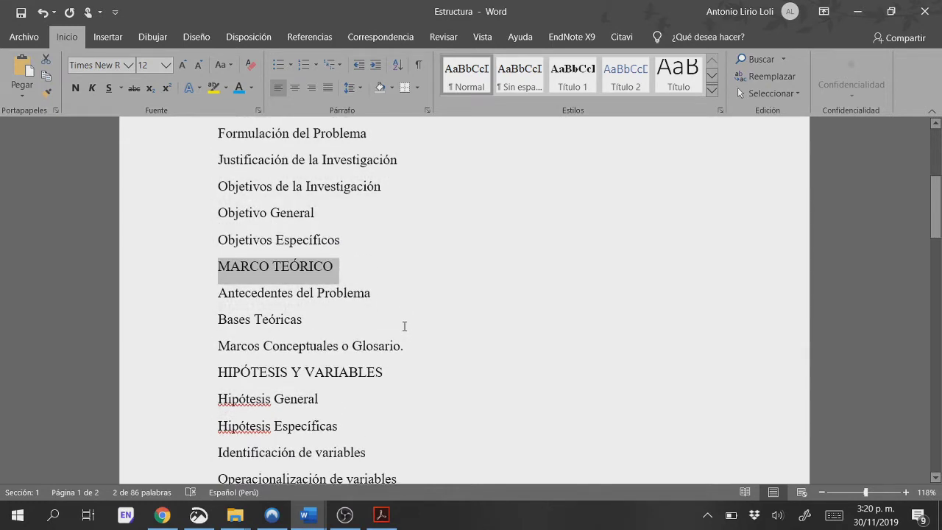
pyautogui.scroll(-1, 404, 326)
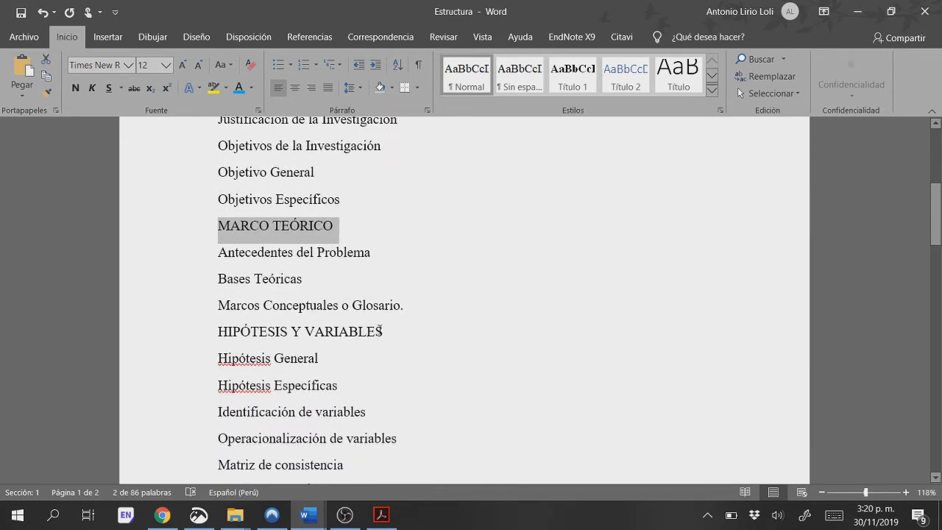
pyautogui.scroll(5, 380, 331)
pyautogui.click(415, 318)
pyautogui.scroll(-2, 415, 318)
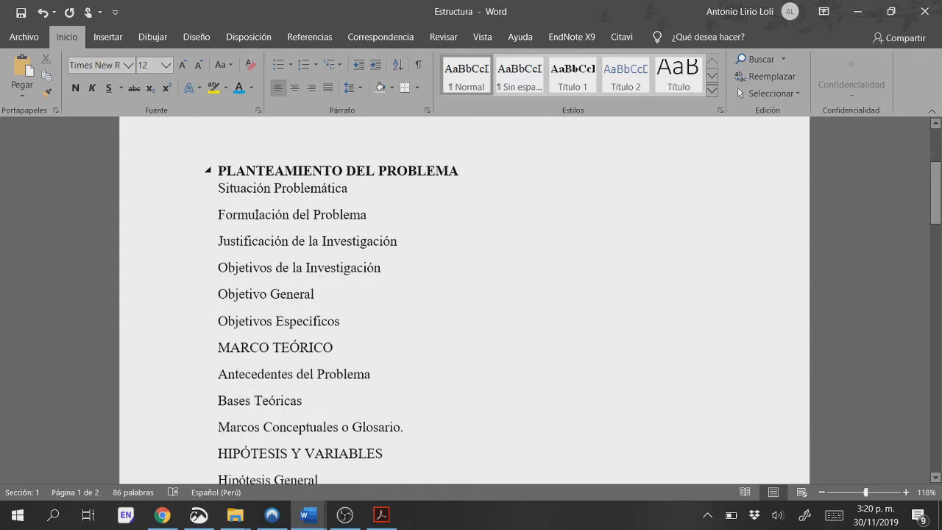
# Step: Number the "PLANTEAMIENTO DEL PROBLEMA" heading with "I." as plain text, undoing the automatic list formatting
pyautogui.hotkey('ctrl', 'Home')
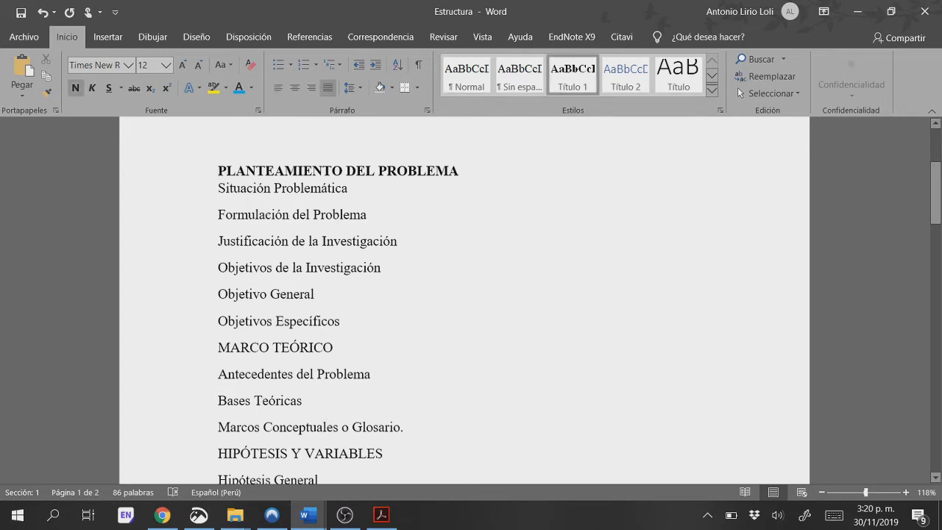
pyautogui.write('I.')
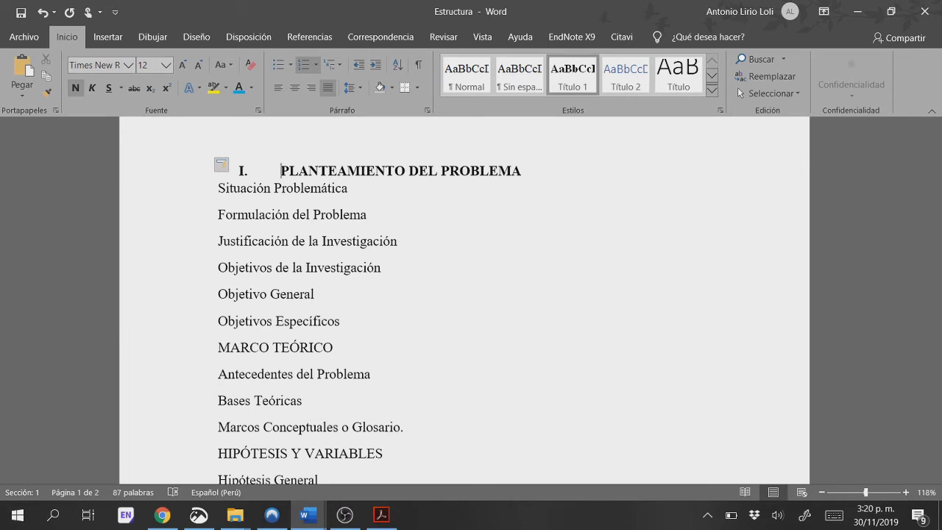
pyautogui.hotkey('ctrl', 'z')
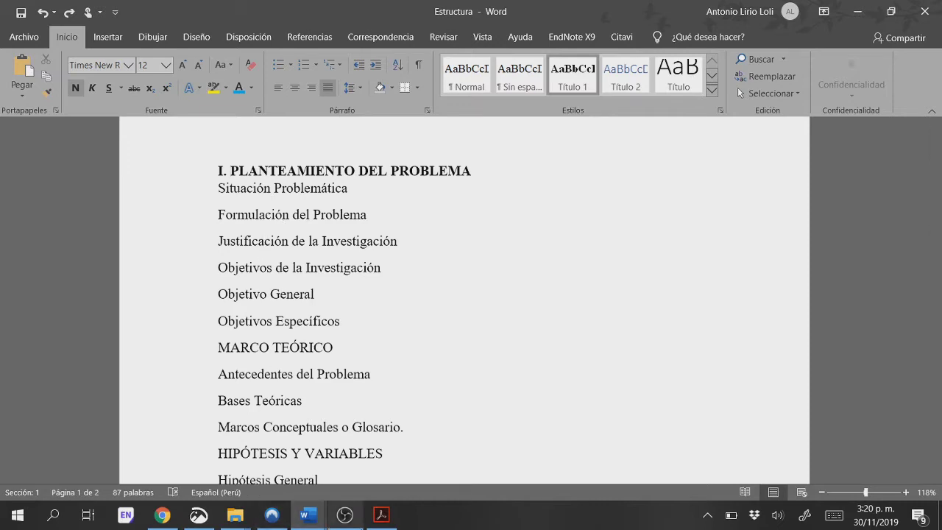
# Step: Modify the Título 2 style to bold, 12 pt, automatic font colour and Times New Roman
pyautogui.click(293, 296)
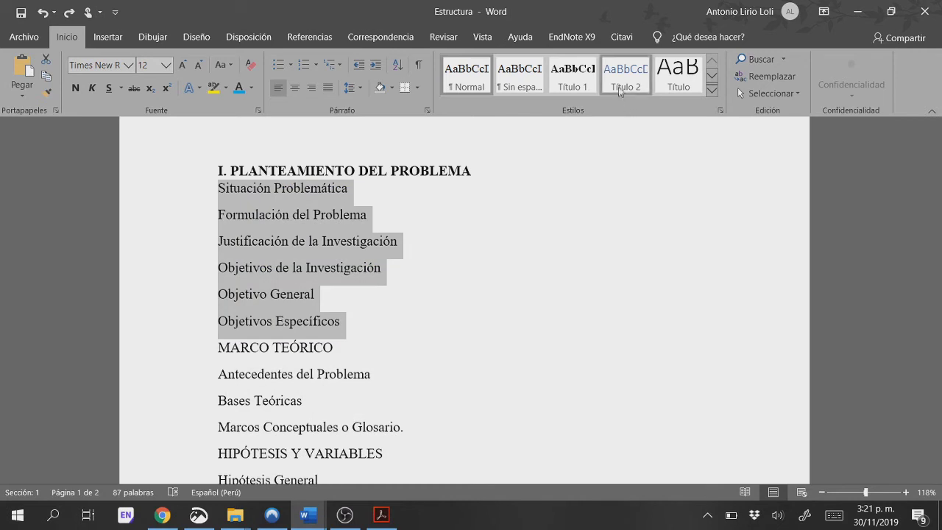
pyautogui.rightClick(626, 77)
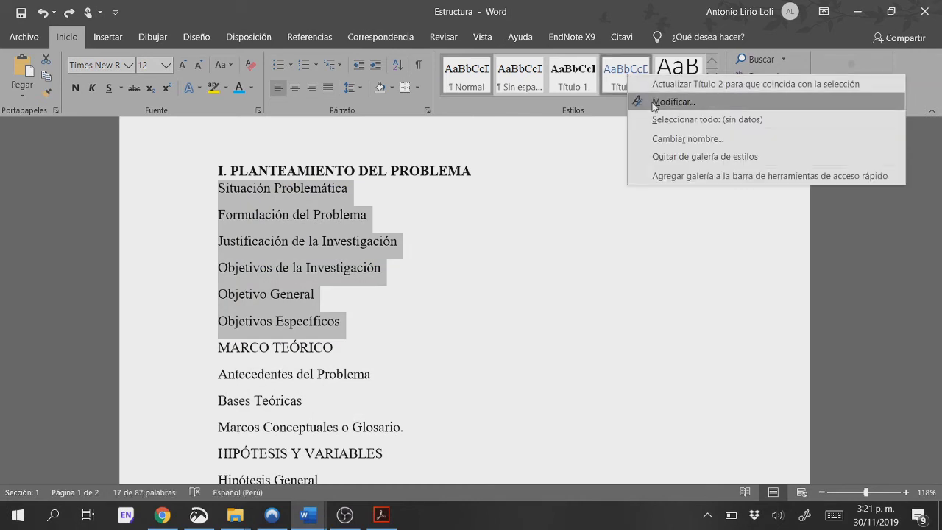
pyautogui.click(654, 103)
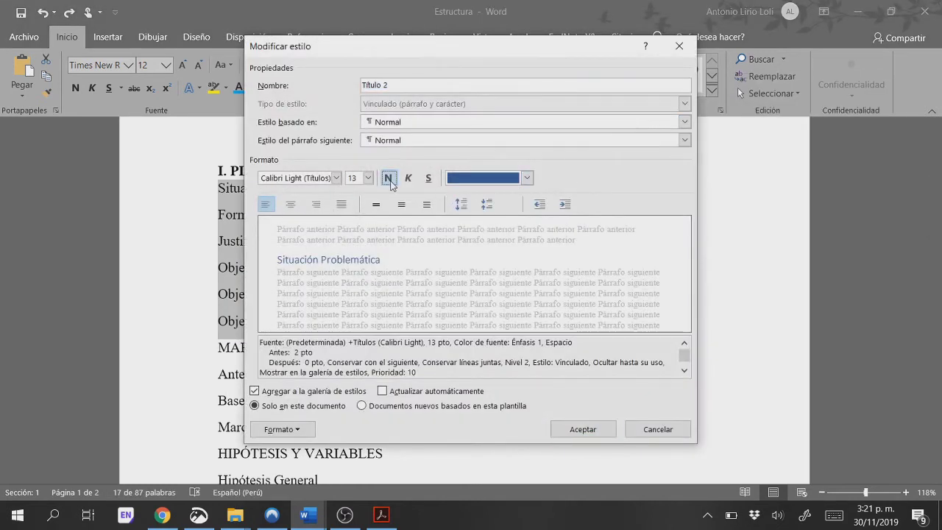
pyautogui.click(389, 180)
pyautogui.click(366, 183)
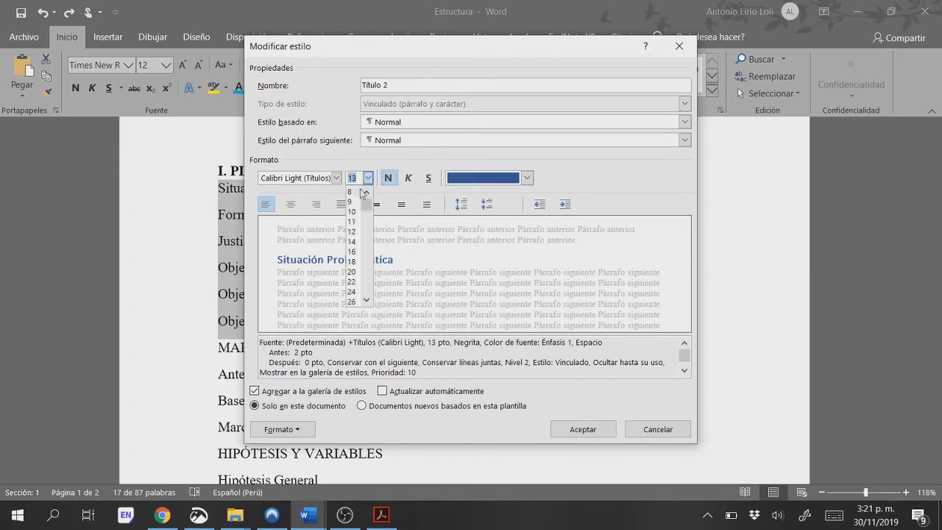
pyautogui.click(352, 231)
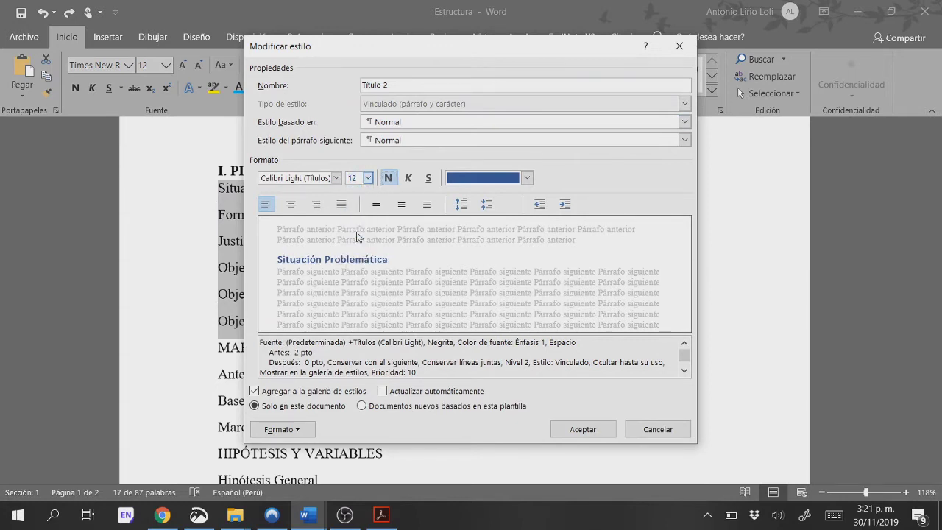
pyautogui.click(526, 179)
pyautogui.click(498, 197)
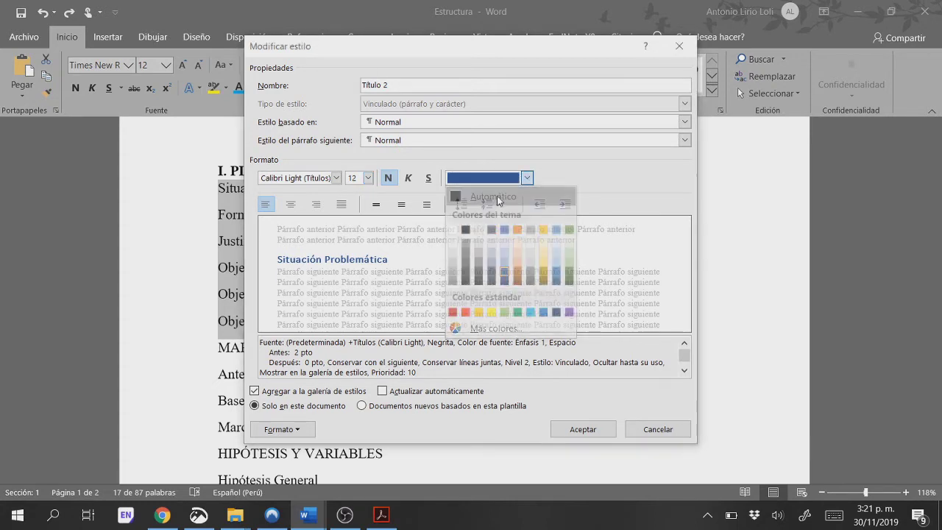
pyautogui.click(335, 178)
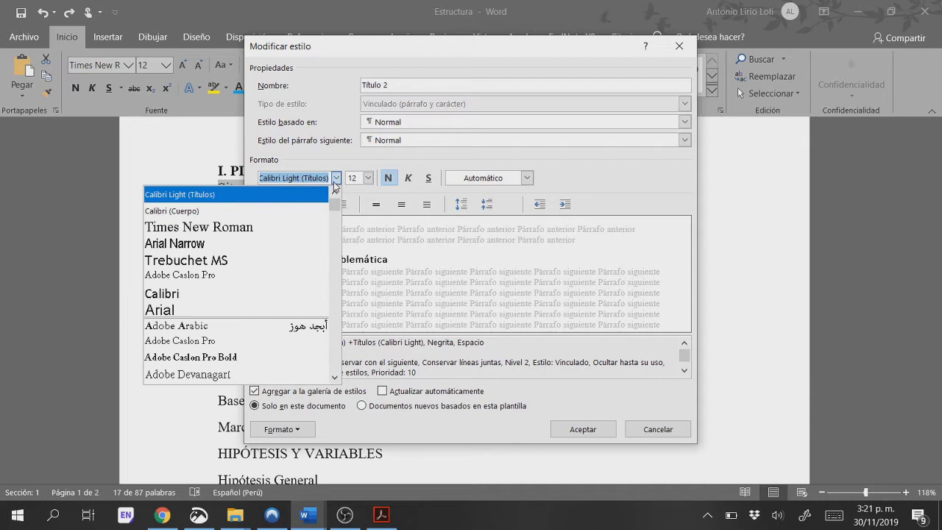
pyautogui.click(279, 236)
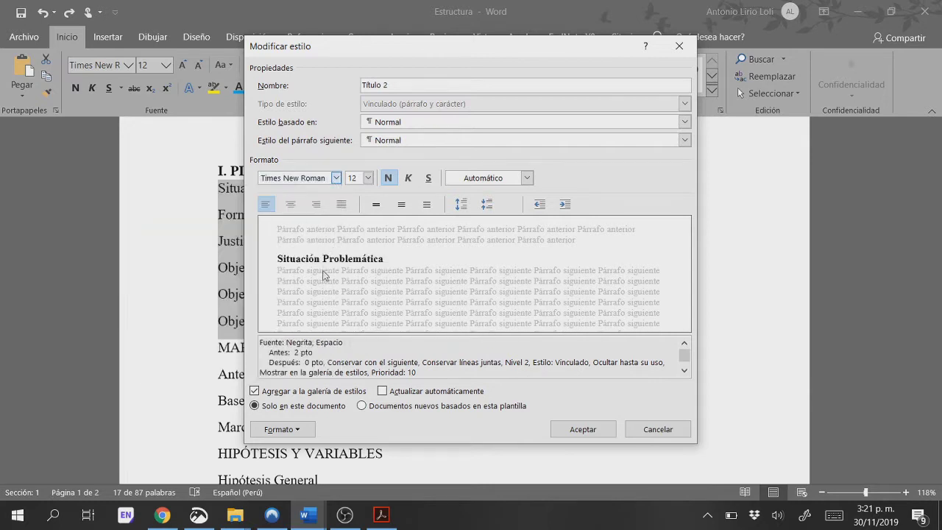
# Step: Set the Título 2 style's paragraph spacing after to 6 pt and save the style changes
pyautogui.click(283, 429)
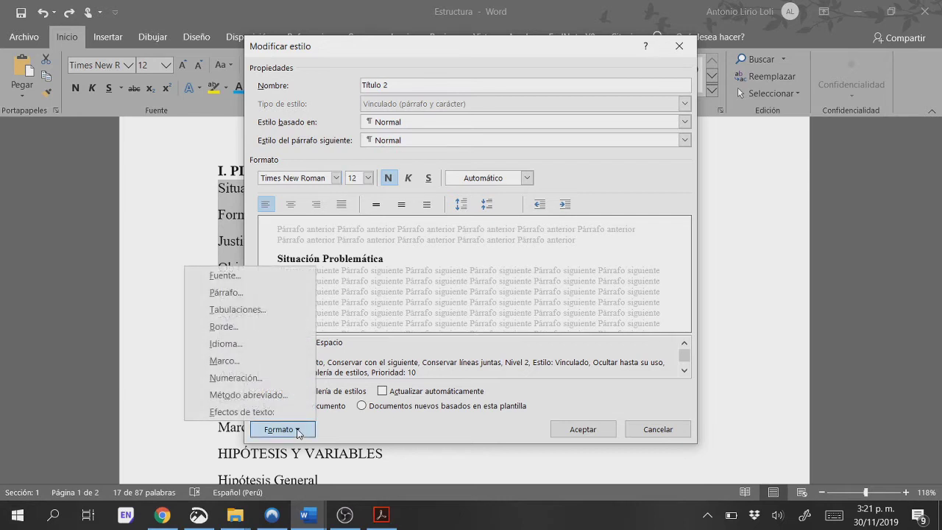
pyautogui.click(269, 293)
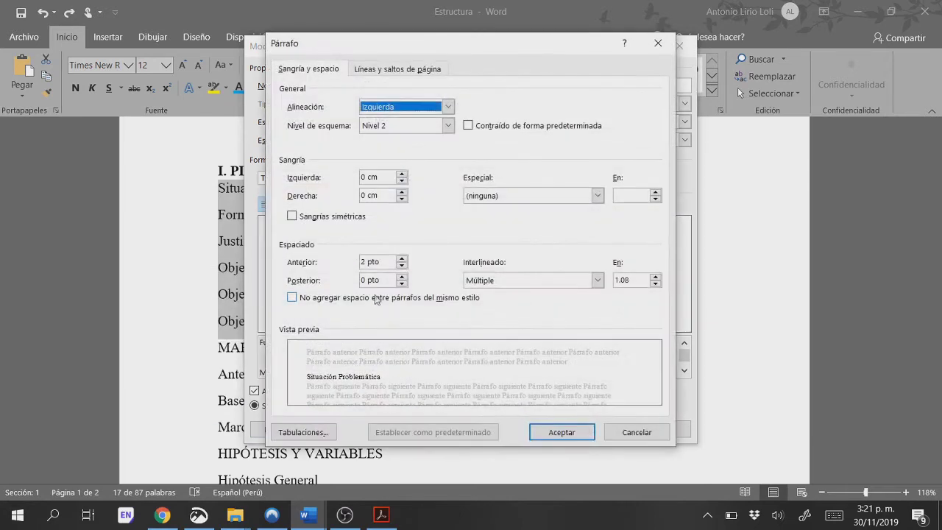
pyautogui.click(402, 278)
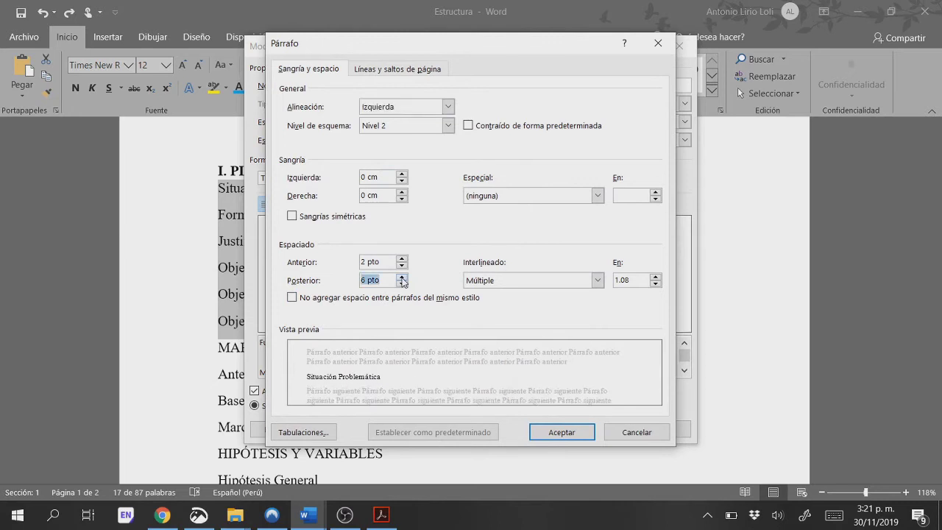
pyautogui.click(383, 264)
pyautogui.click(553, 430)
pyautogui.click(559, 430)
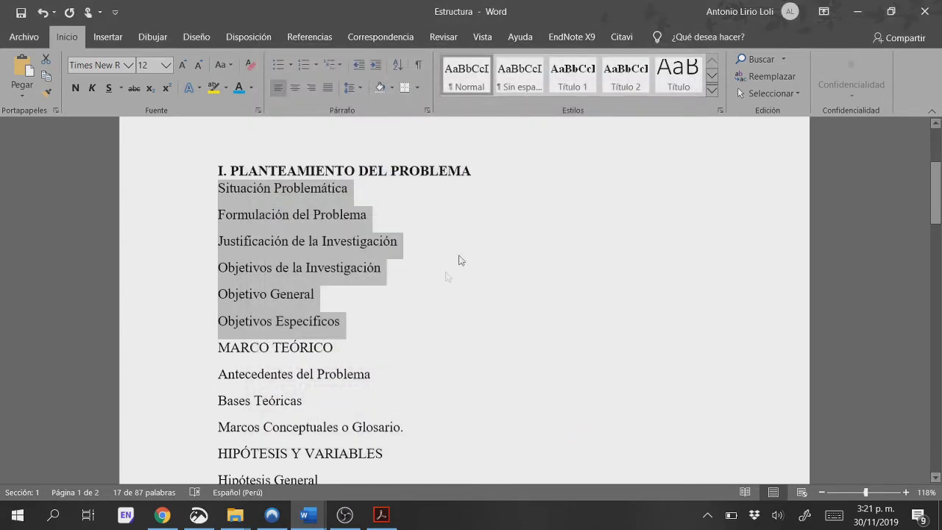
# Step: Apply the Título 2 style to the "Situación Problemática" line and number it "1.1."
pyautogui.click(527, 159)
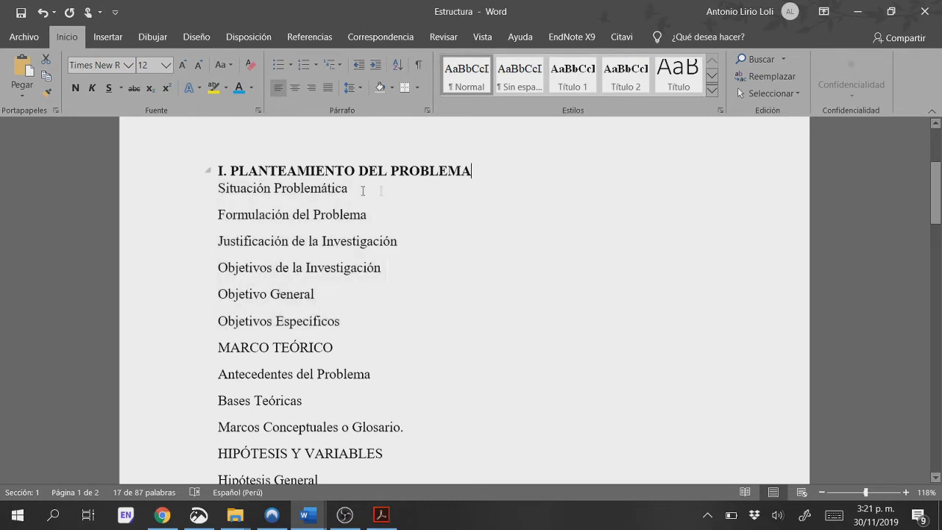
pyautogui.moveTo(349, 188); pyautogui.dragTo(218, 188)
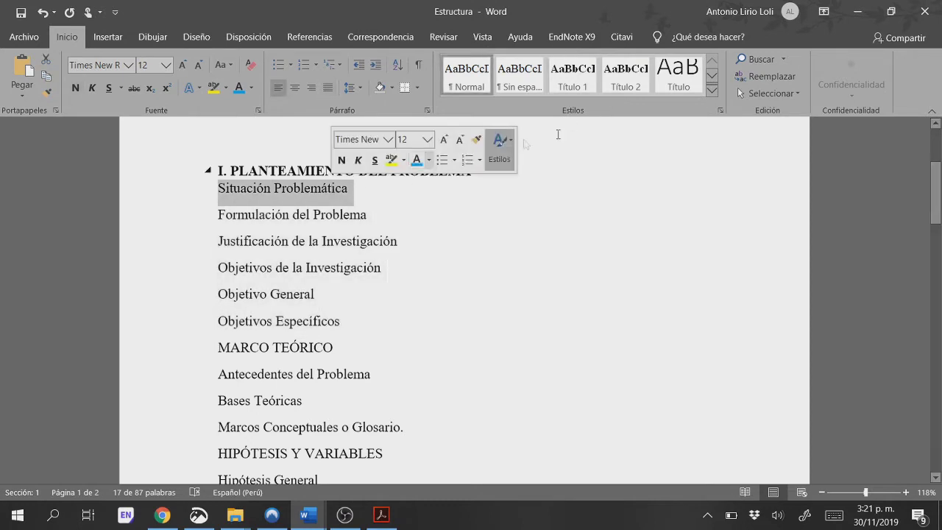
pyautogui.click(620, 77)
pyautogui.click(382, 190)
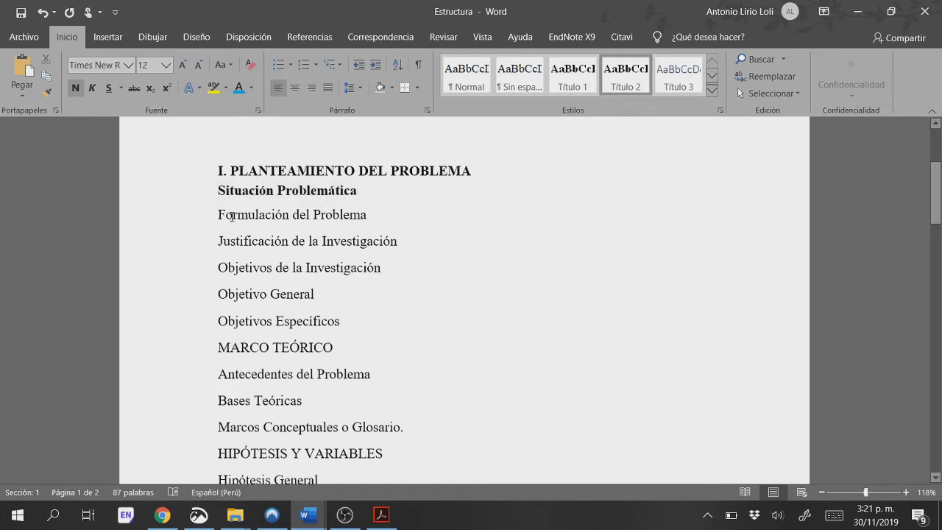
pyautogui.write('1.1.')
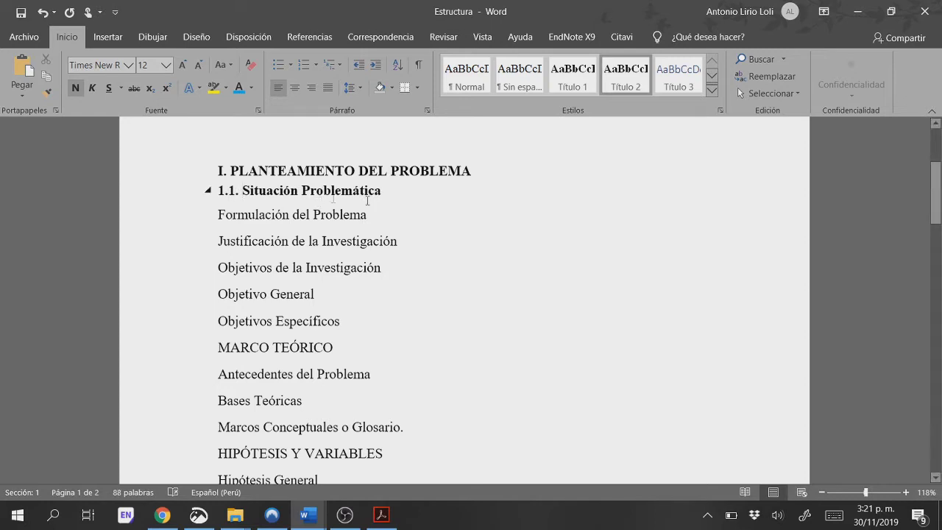
# Step: Switch to the "Estructura con estilos de word" checklist and highlight item 4, the normal text format with 1.5 line spacing
pyautogui.click(308, 514)
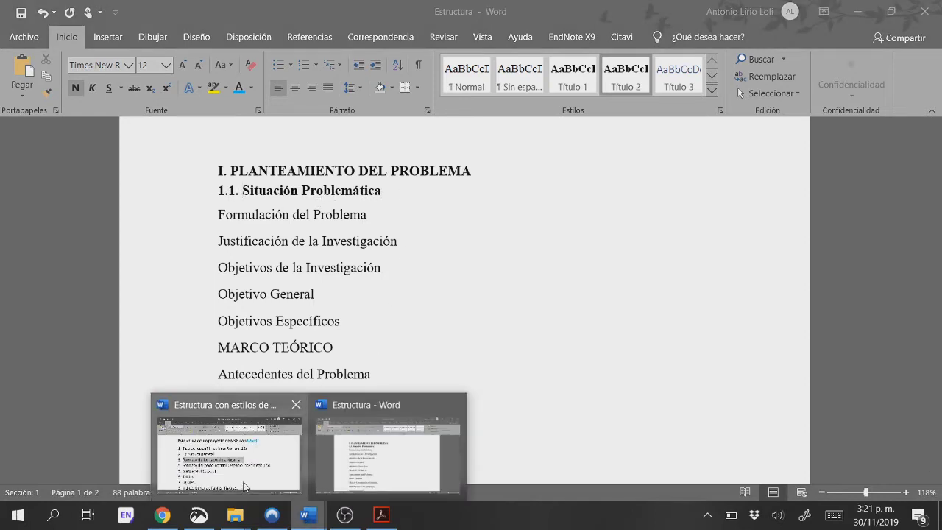
pyautogui.click(256, 457)
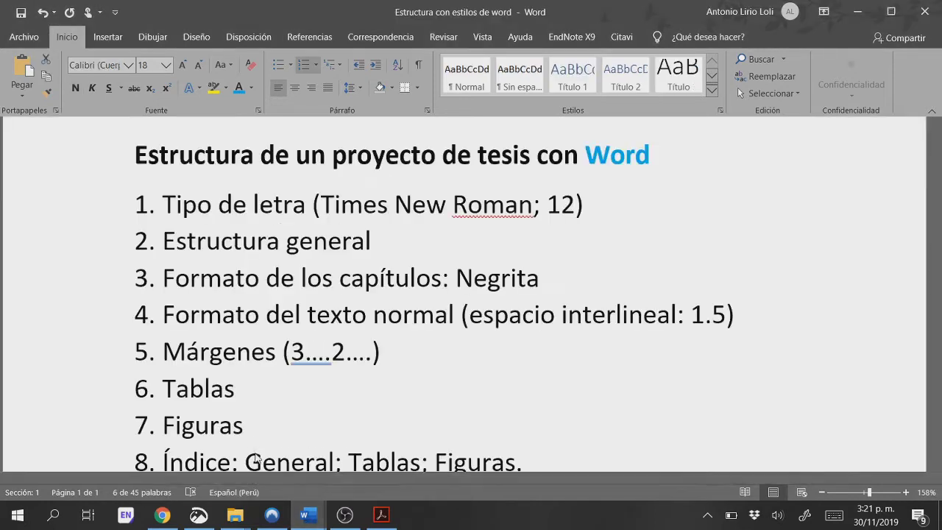
pyautogui.doubleClick(349, 310)
pyautogui.tripleClick(354, 313)
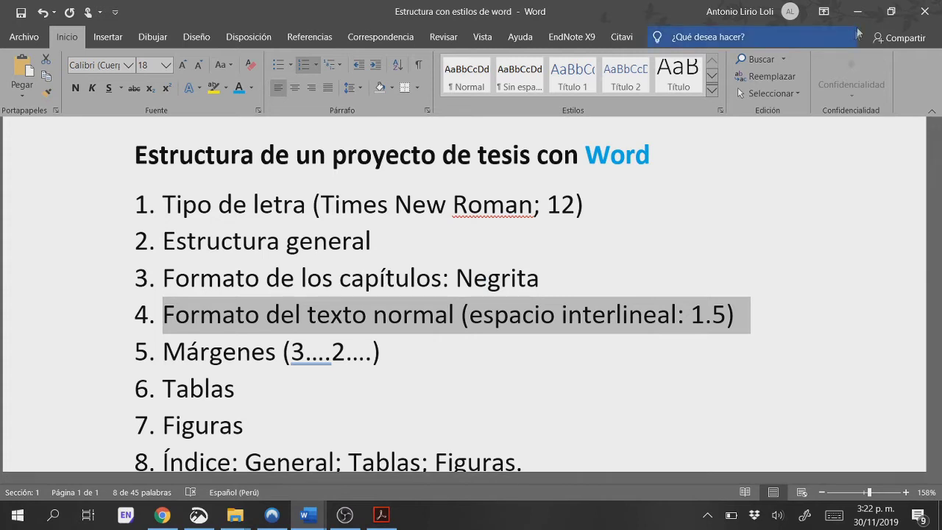
# Step: Return to the "Estructura" document and add the body text "En el país" on a new line below "1.1. Situación Problemática"
pyautogui.hotkey('alt', 'Tab')
pyautogui.click(395, 194)
pyautogui.press('Return')
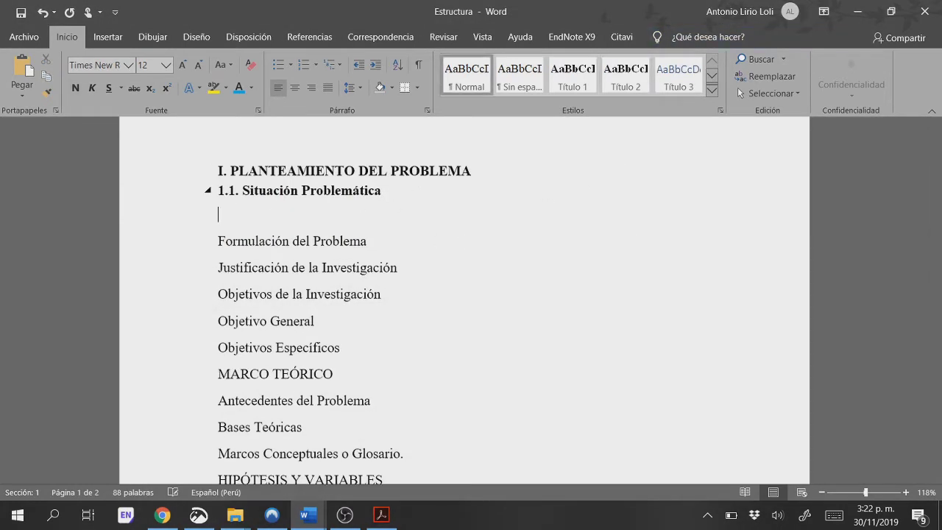
pyautogui.write('En el país')
# Step: Modify the Normal style so its paragraph line spacing is "1.5 líneas" and save the style changes
pyautogui.tripleClick(260, 215)
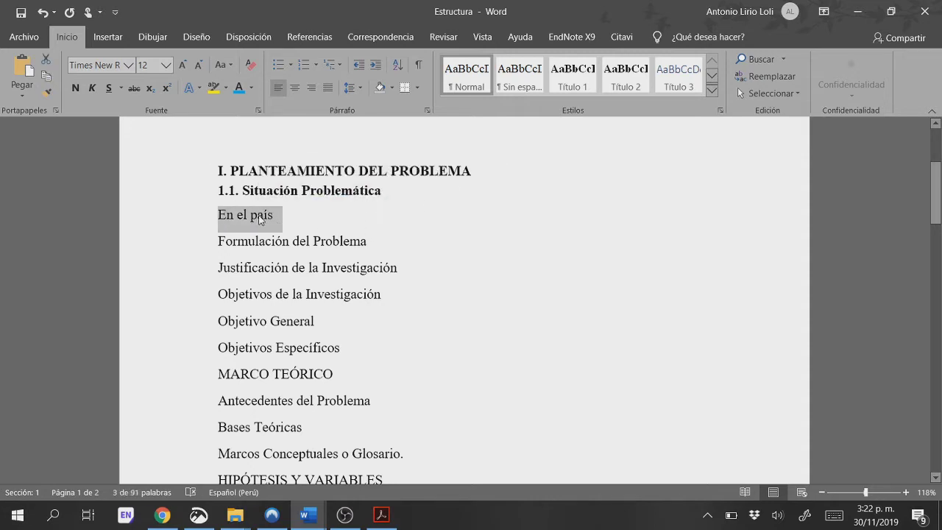
pyautogui.rightClick(461, 78)
pyautogui.click(487, 100)
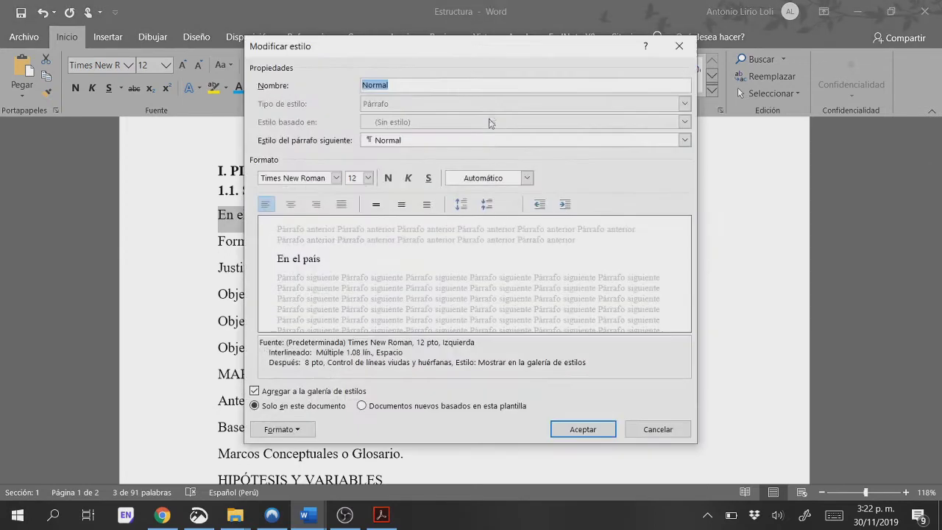
pyautogui.click(283, 429)
pyautogui.click(260, 292)
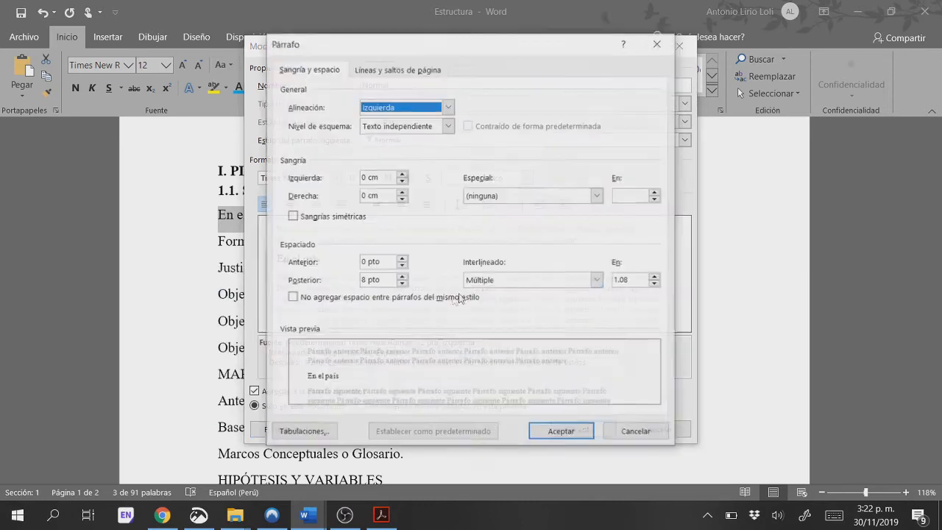
pyautogui.click(596, 280)
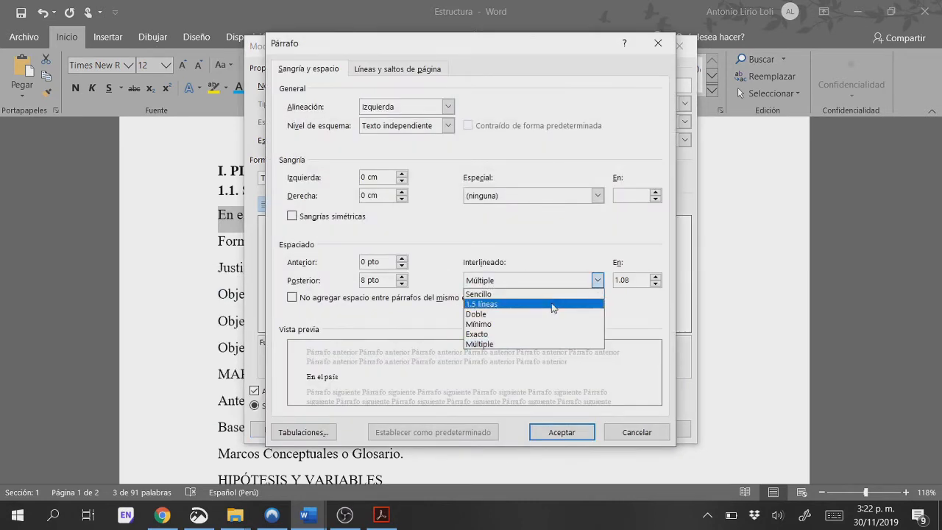
pyautogui.click(553, 304)
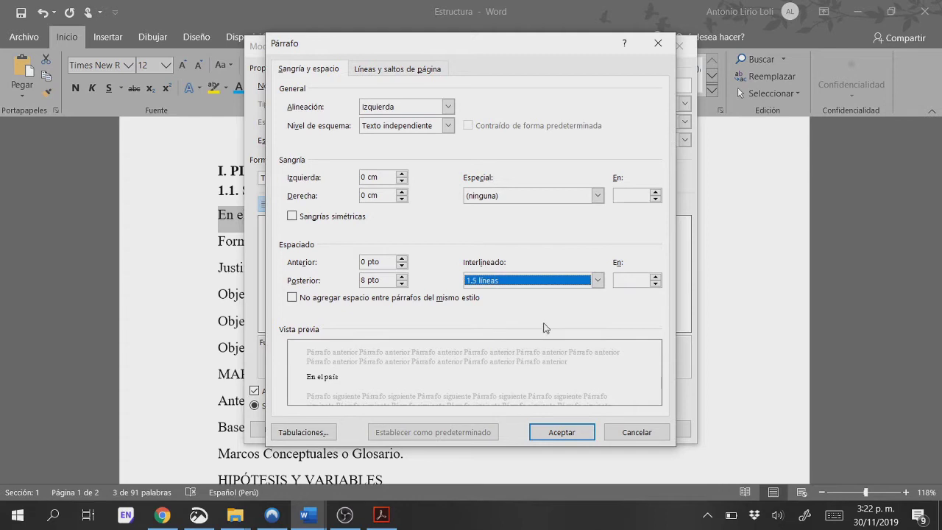
pyautogui.click(584, 431)
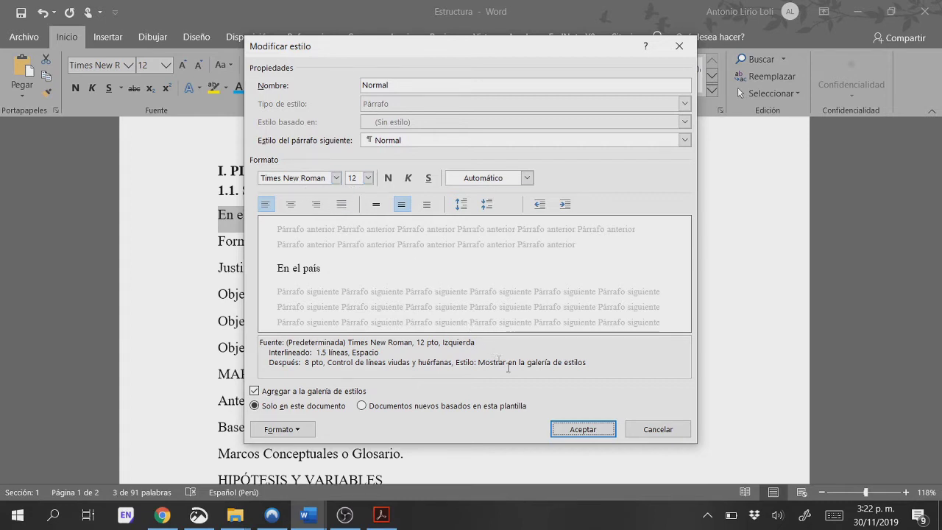
pyautogui.click(565, 429)
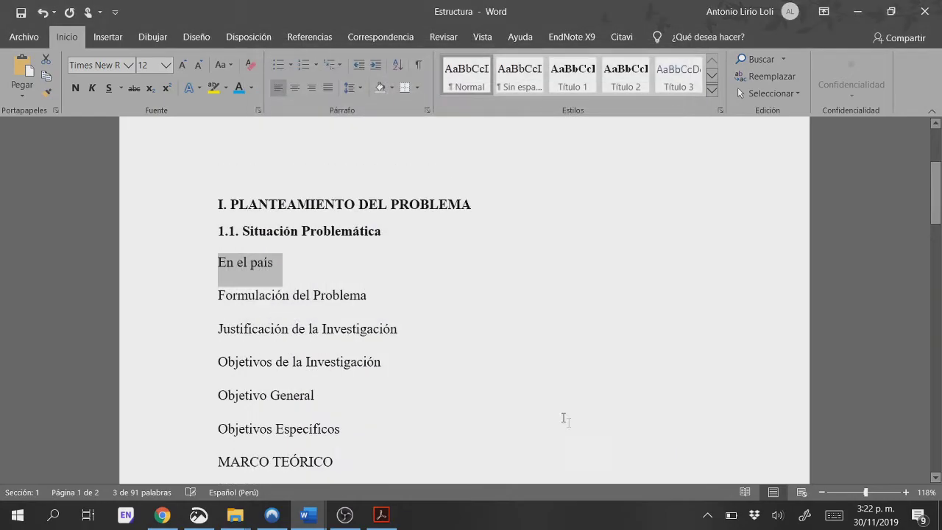
# Step: Append "etc etc" to the "En el país" text and apply the Título 2 style to the "Formulación del Problema" line
pyautogui.click(346, 235)
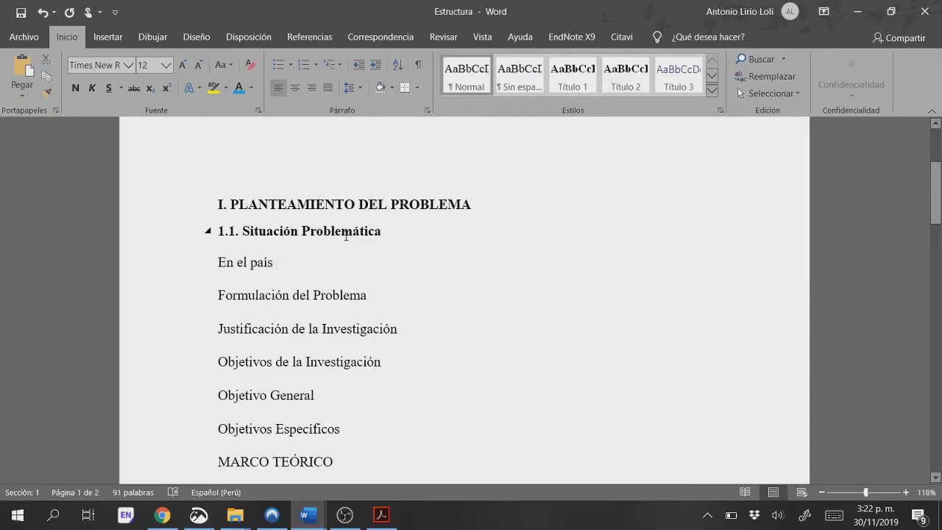
pyautogui.write('etc etc')
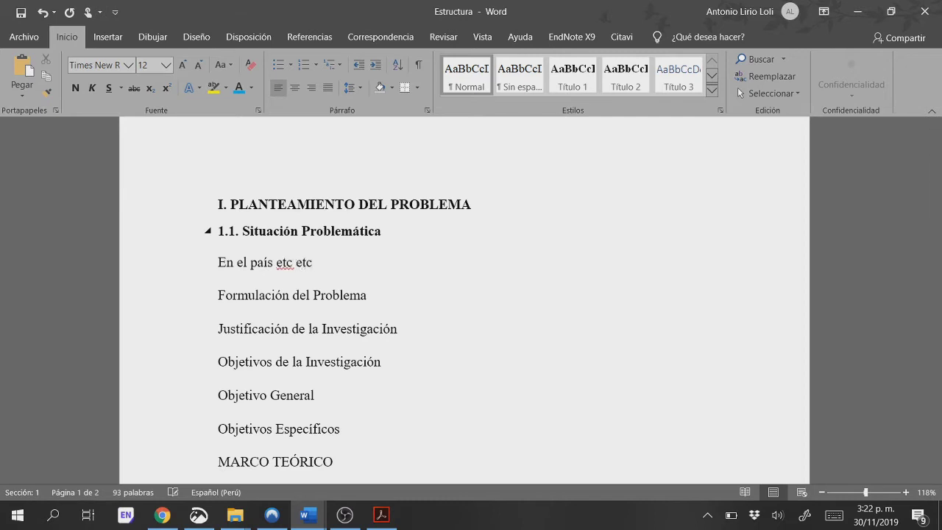
pyautogui.doubleClick(302, 296)
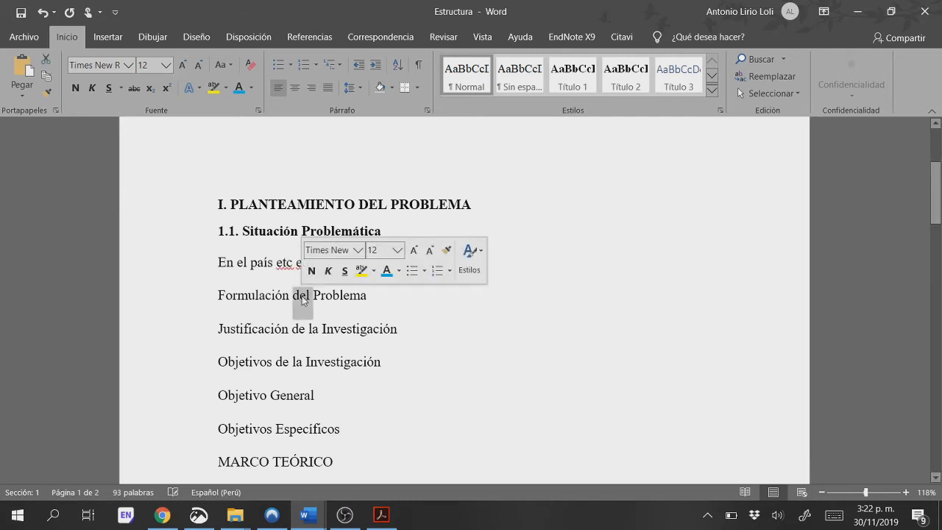
pyautogui.tripleClick(302, 296)
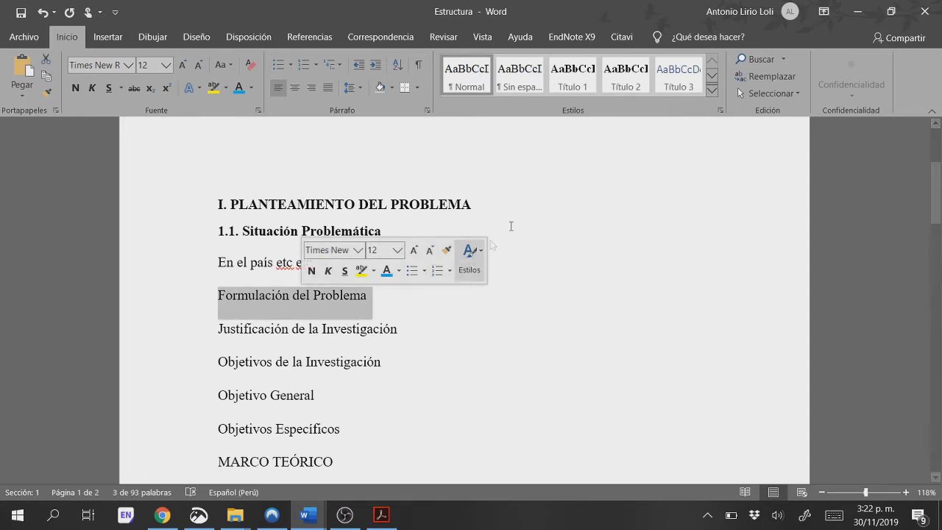
pyautogui.click(630, 86)
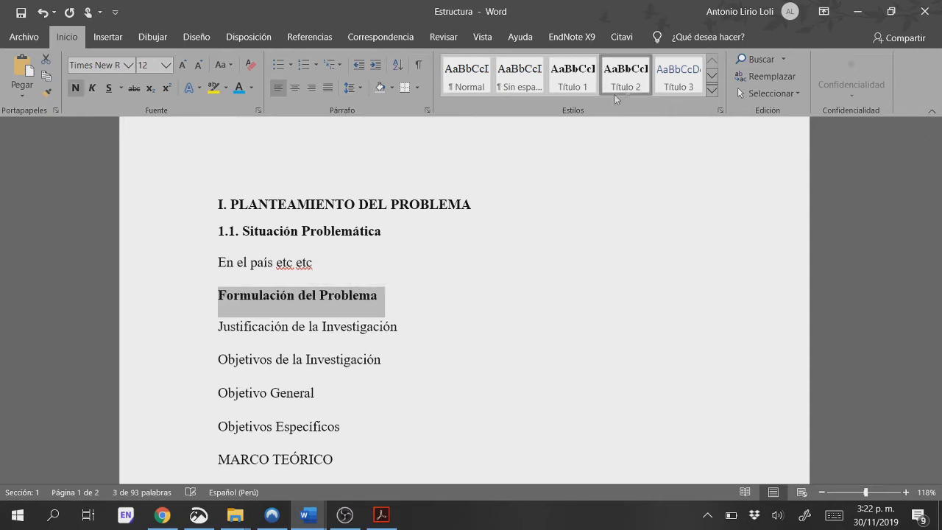
# Step: Number the "Formulación del Problema" heading "1.2." and add the sample text "Es solo un ejemplo…" below it
pyautogui.click(331, 231)
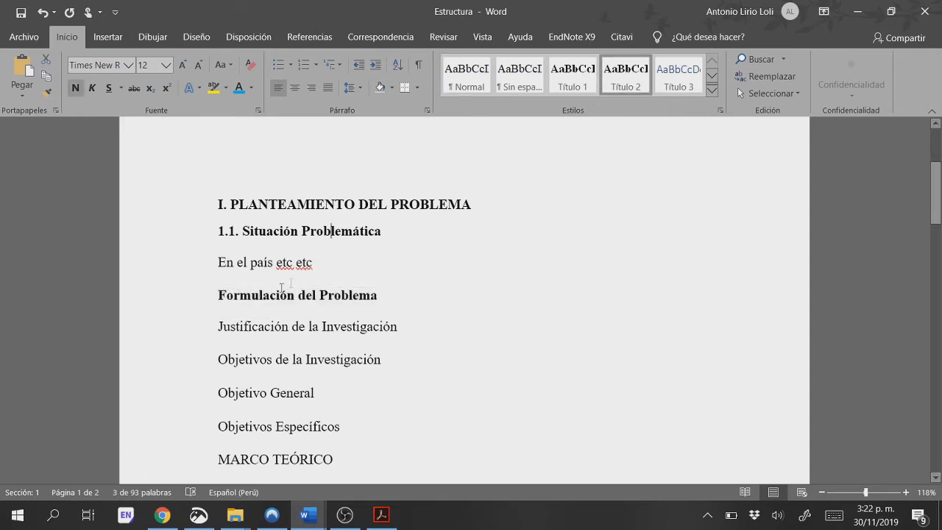
pyautogui.click(218, 295)
pyautogui.write('1.2.')
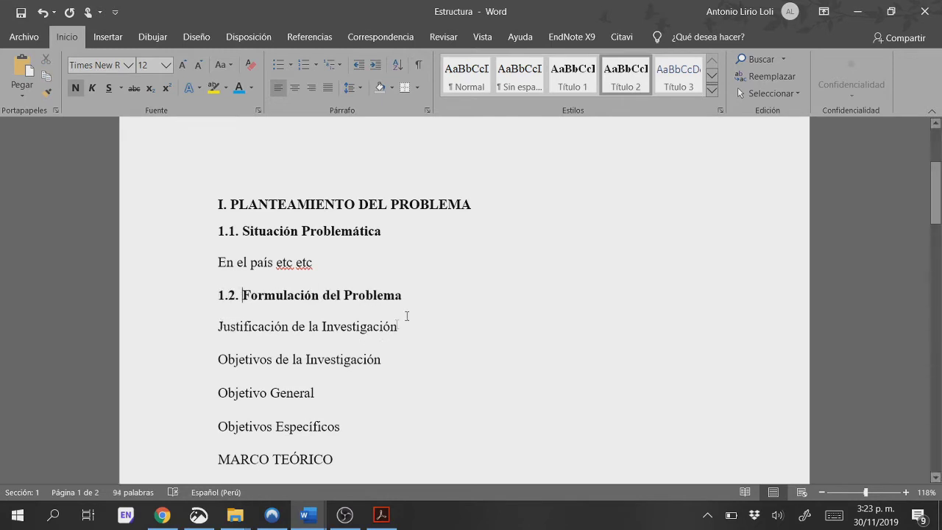
pyautogui.press('Return')
pyautogui.write('Es solo un ejemplo…')
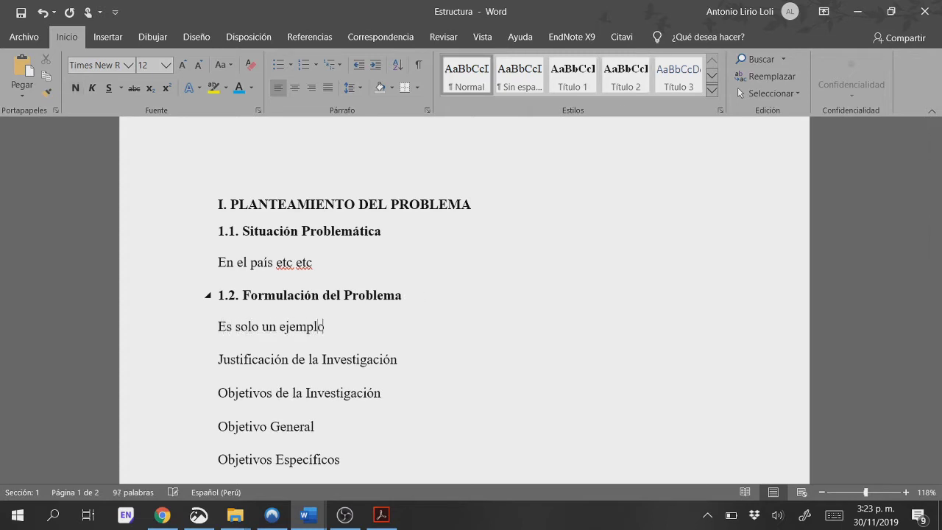
# Step: Apply the Título 2 style to the "Justificación de la Investigación" line and number it "1.3."
pyautogui.tripleClick(355, 360)
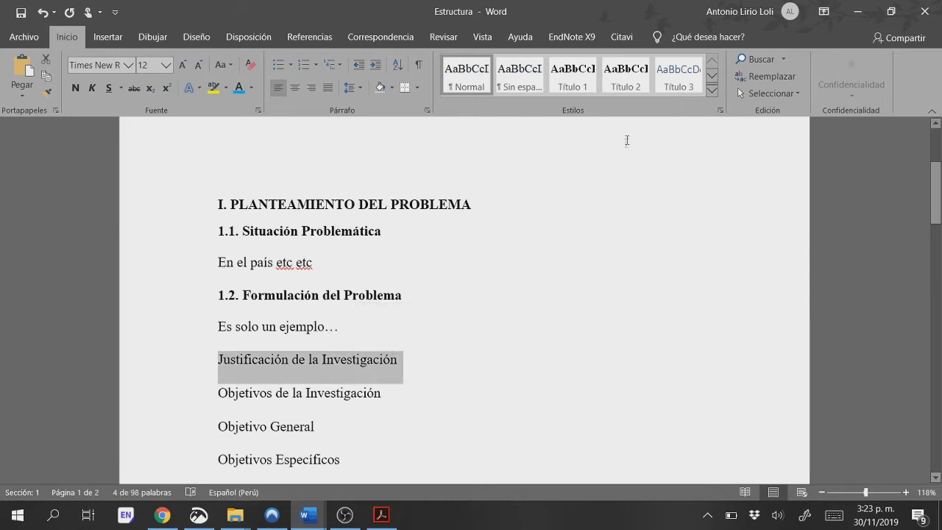
pyautogui.click(620, 87)
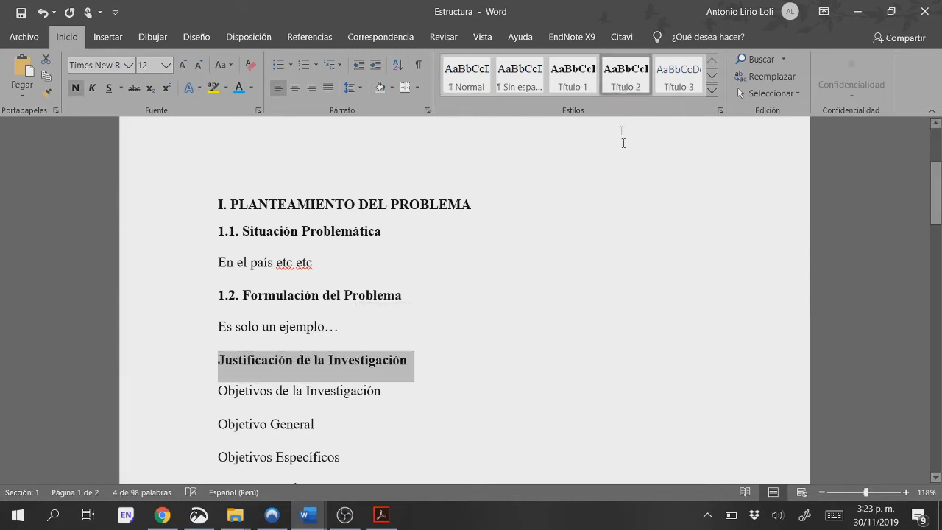
pyautogui.click(311, 296)
pyautogui.click(294, 360)
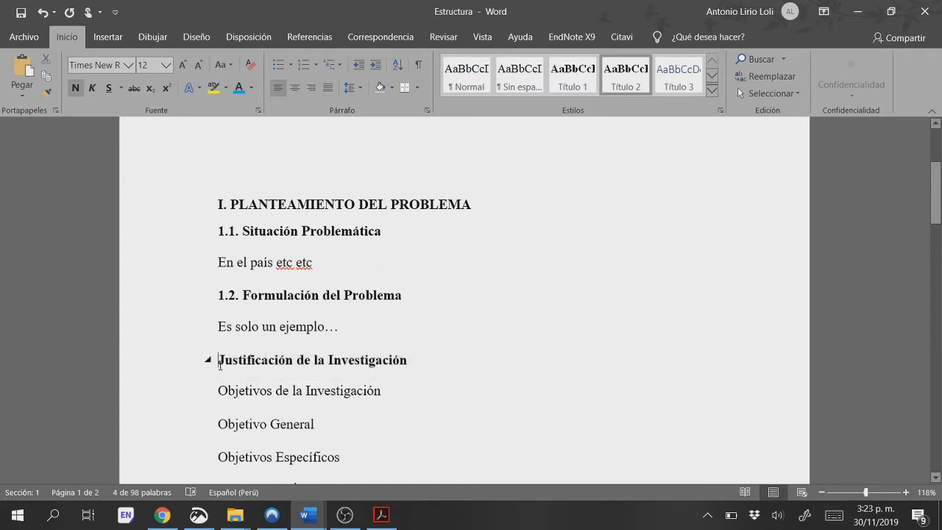
pyautogui.write('1.3.')
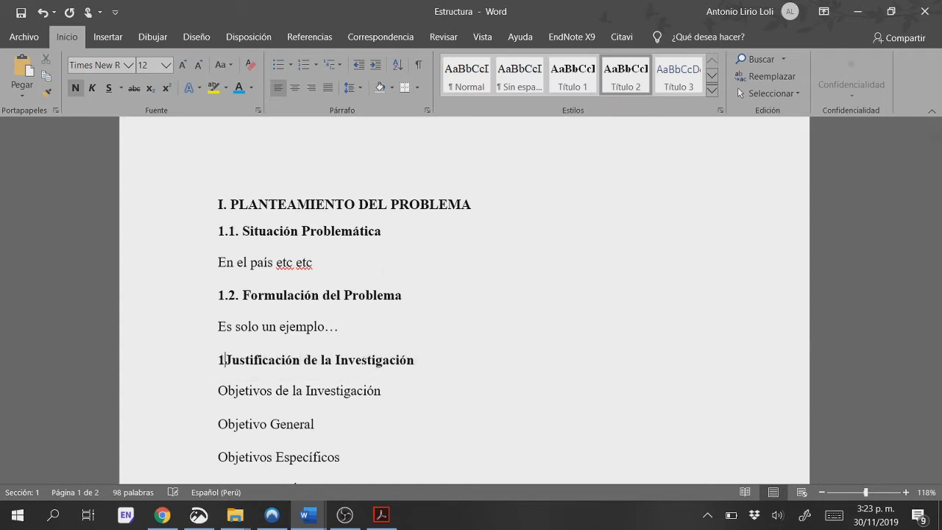
# Step: Add the placeholder text "sdfsfsdf" on a new line below "1.3. Justificación de la Investigación"
pyautogui.scroll(-2, 243, 386)
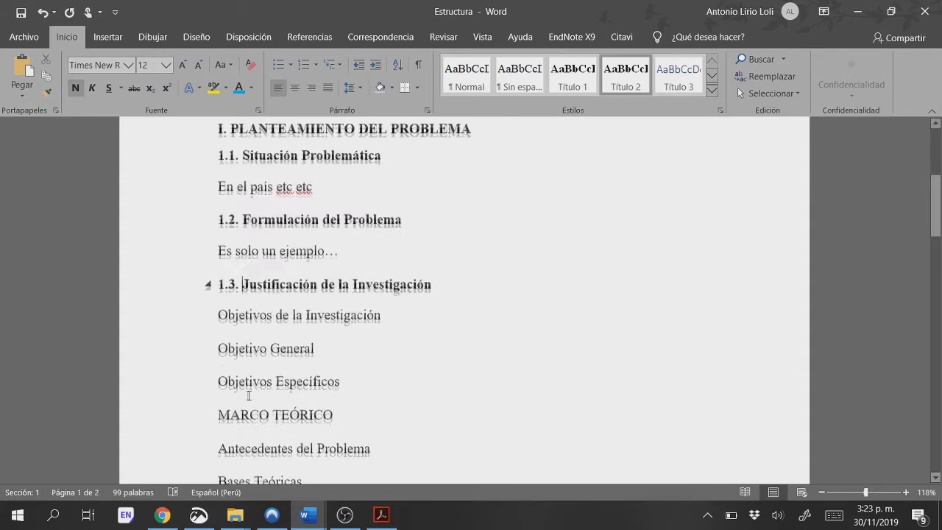
pyautogui.click(453, 282)
pyautogui.press('Return')
pyautogui.write('sdfsfsdf')
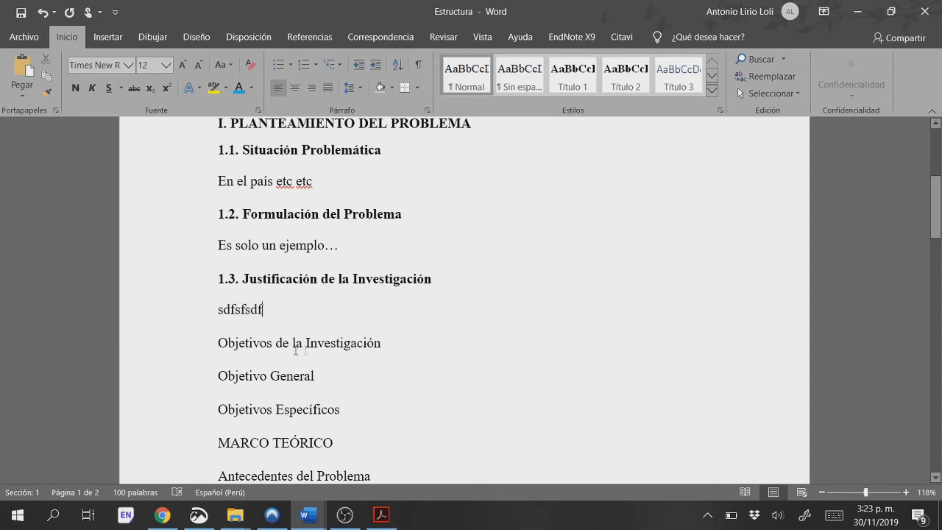
# Step: Apply the Título 2 style to the "Objetivos de la Investigación" line and number it "1.4."
pyautogui.tripleClick(294, 342)
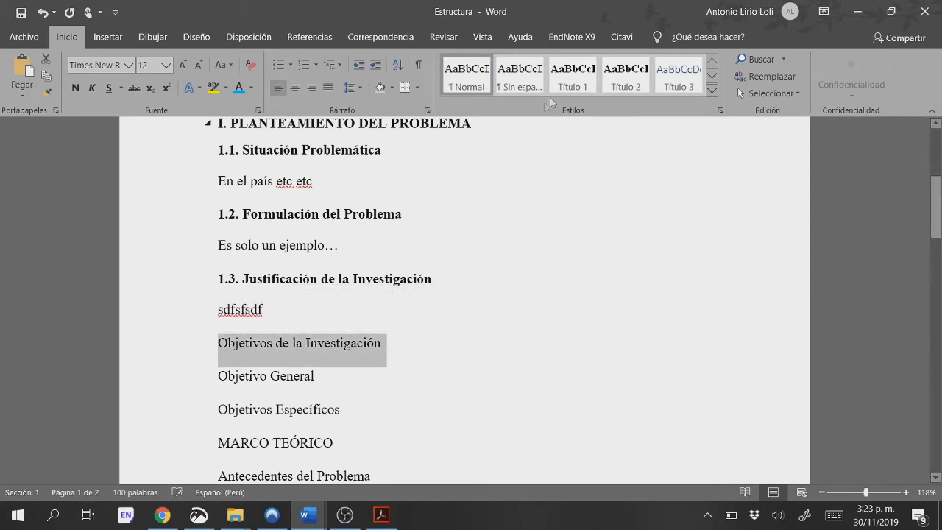
pyautogui.click(625, 74)
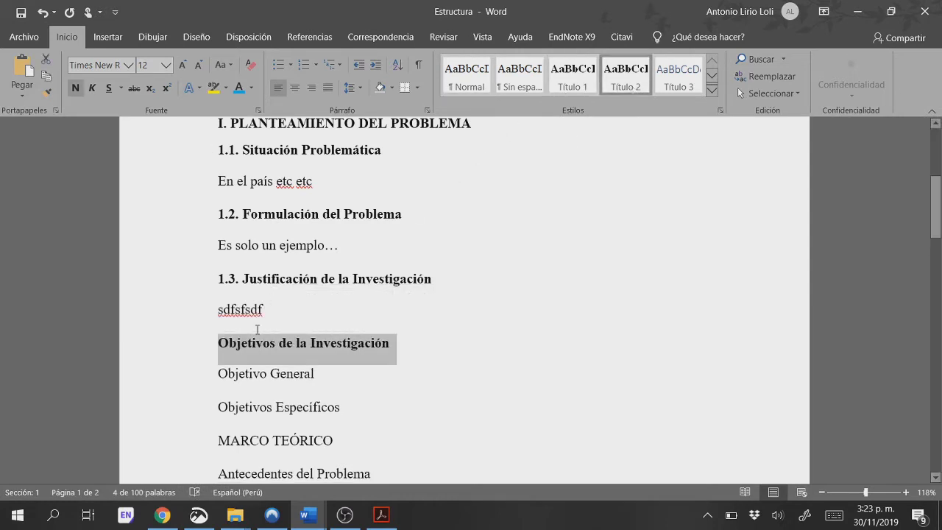
pyautogui.click(219, 345)
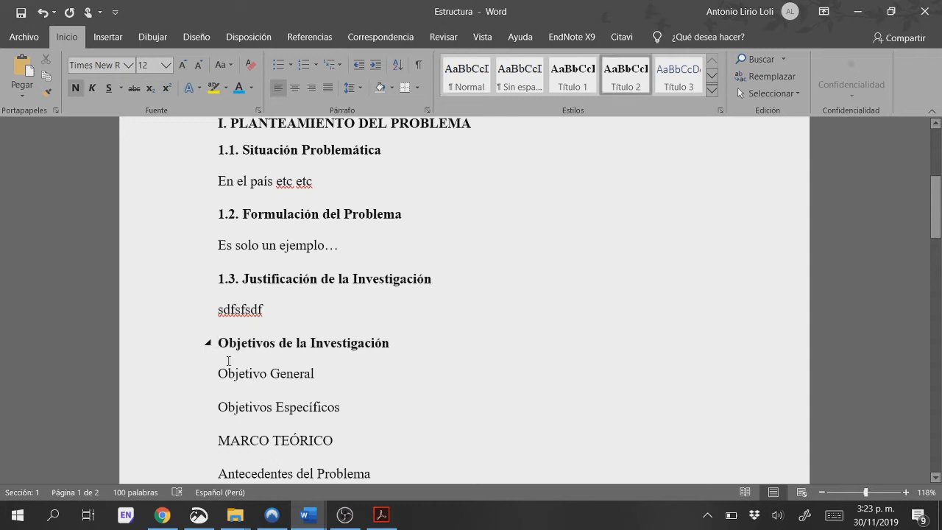
pyautogui.write('1.4.')
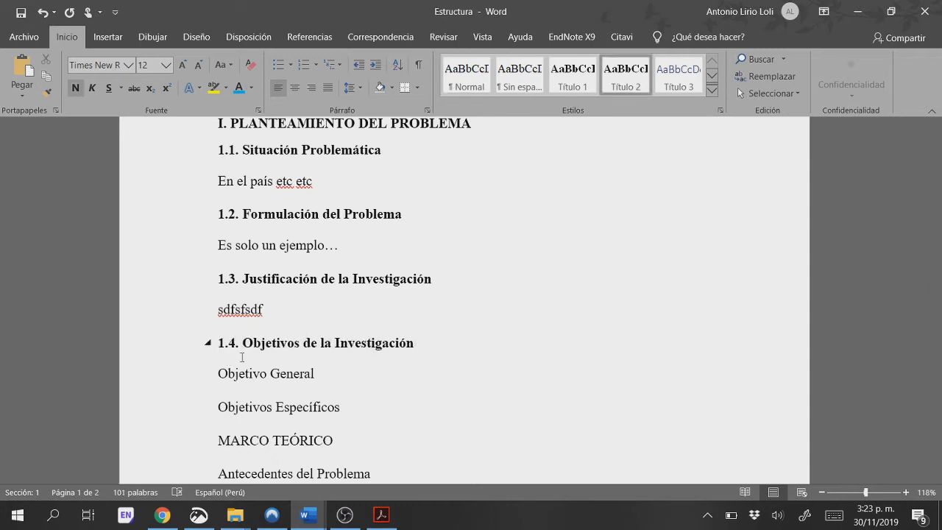
# Step: Make the "Objetivo General" and "Objetivos Específicos" lines bold
pyautogui.scroll(-3, 241, 356)
pyautogui.moveTo(338, 289); pyautogui.dragTo(218, 247)
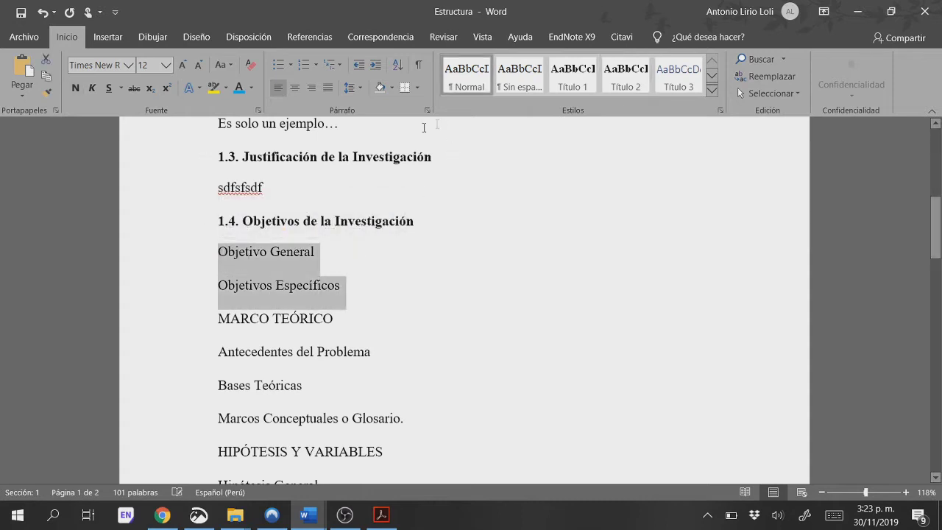
pyautogui.click(76, 87)
pyautogui.click(370, 251)
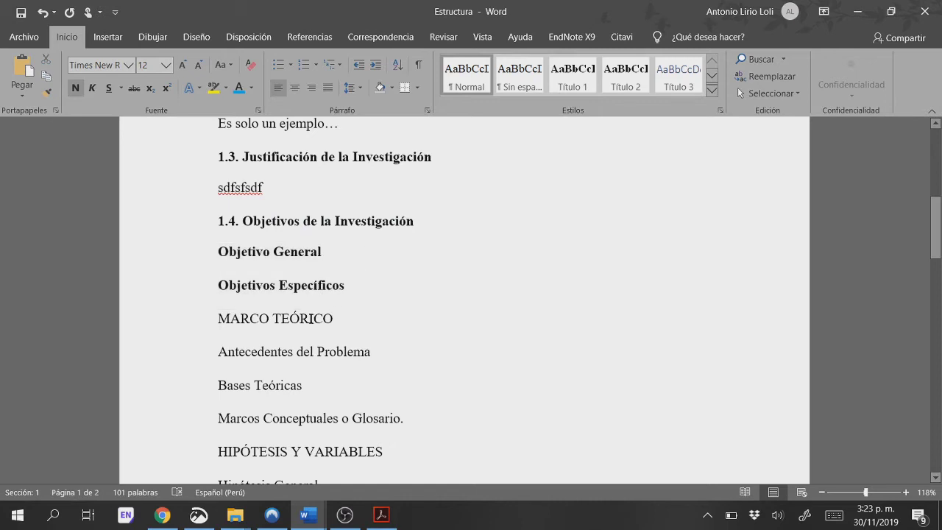
# Step: Apply the Título 1 style to the "MARCO TEÓRICO" line and number it "II."
pyautogui.doubleClick(310, 317)
pyautogui.click(309, 320)
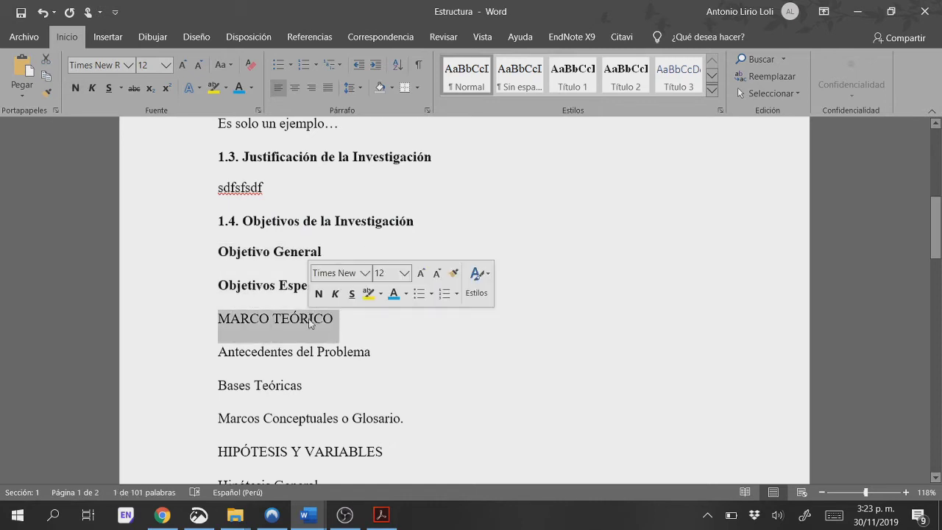
pyautogui.click(572, 75)
pyautogui.click(360, 298)
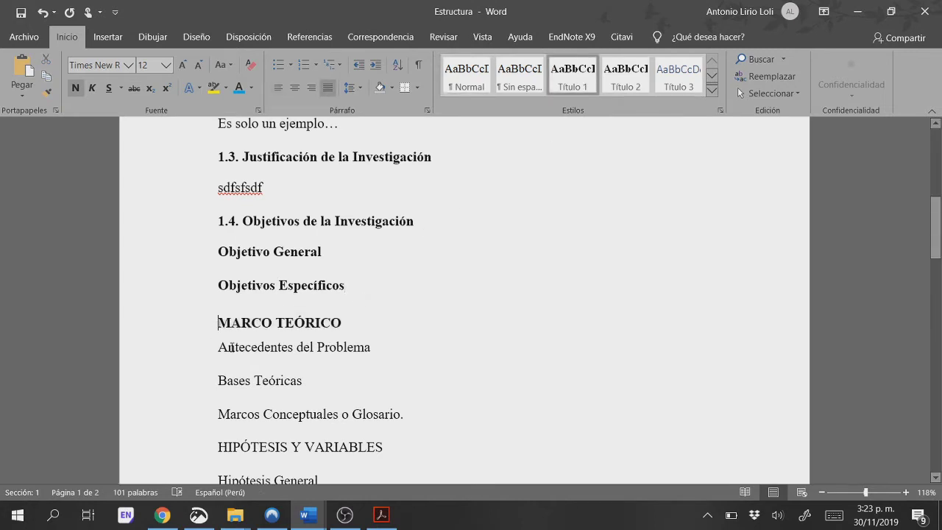
pyautogui.write('II.')
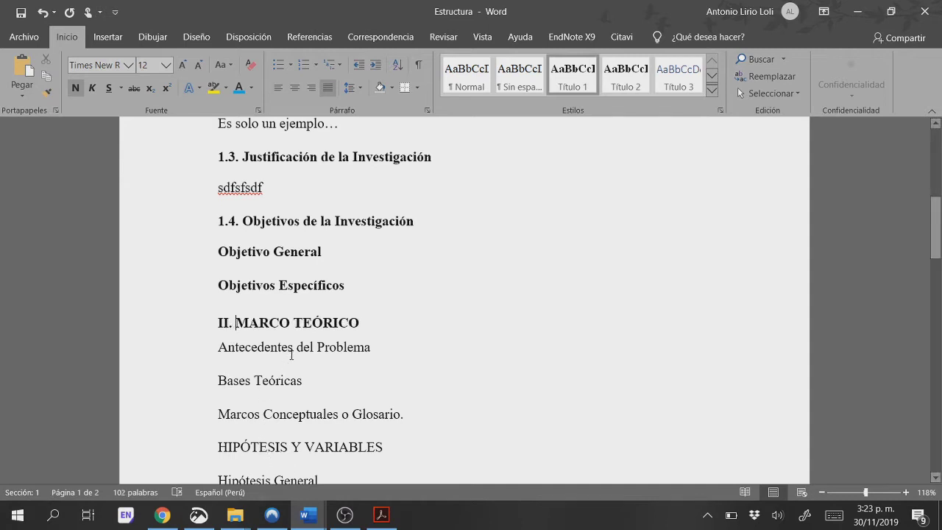
# Step: Number the "Antecedentes del Problema" line "2.1." and apply the Título 2 style to it
pyautogui.click(218, 347)
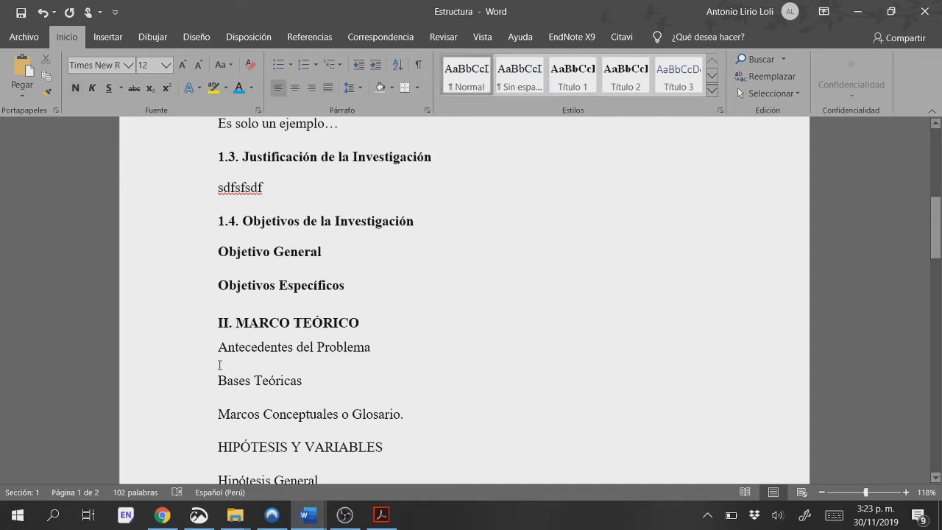
pyautogui.write('2.1.')
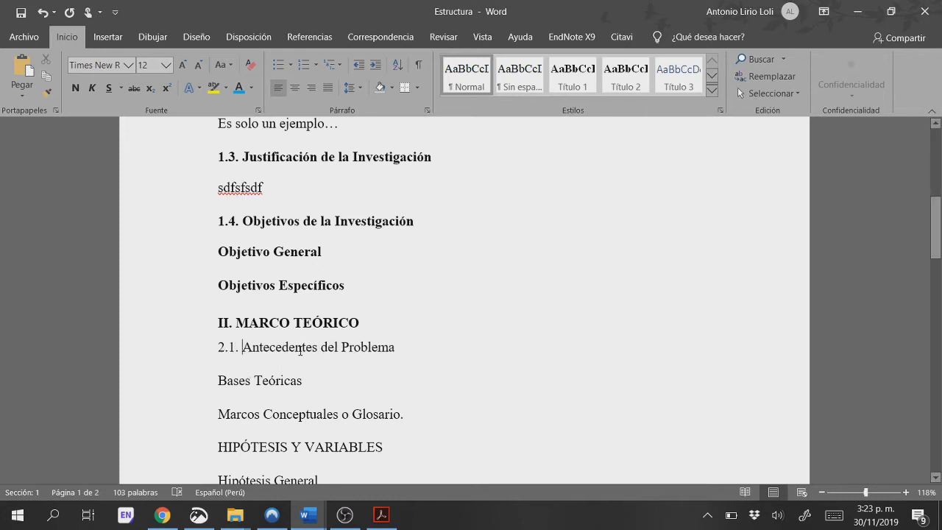
pyautogui.doubleClick(299, 347)
pyautogui.doubleClick(297, 347)
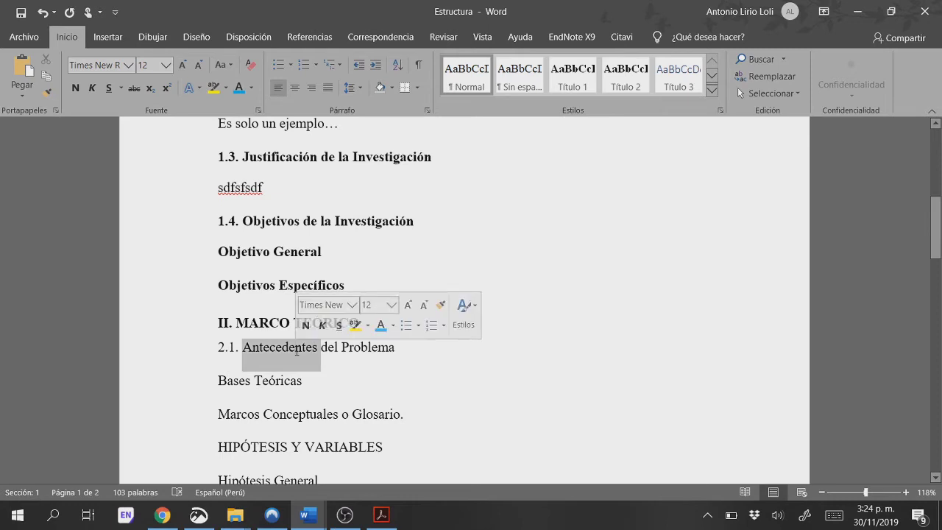
pyautogui.tripleClick(297, 349)
pyautogui.click(620, 89)
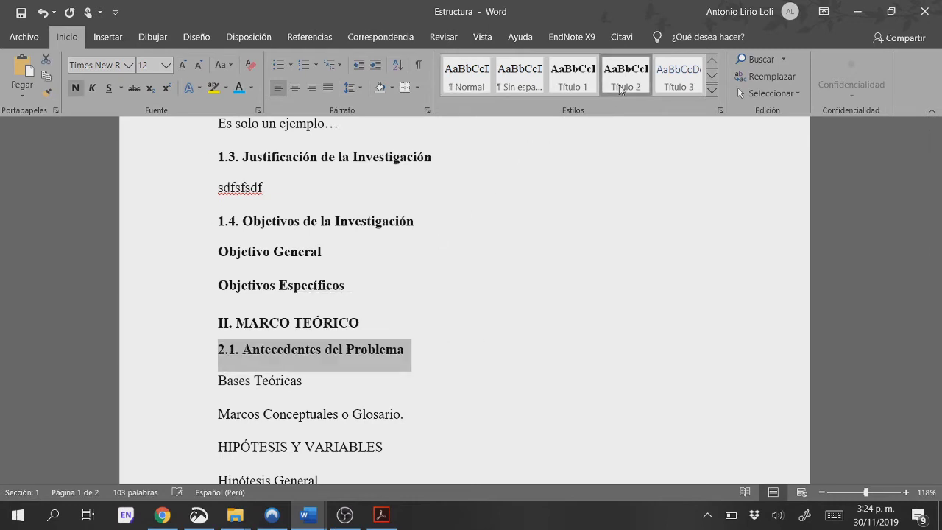
pyautogui.click(501, 287)
# Step: Review the document's remaining chapter headings and subheadings and how they are laid out across the pages
pyautogui.scroll(-3, 495, 321)
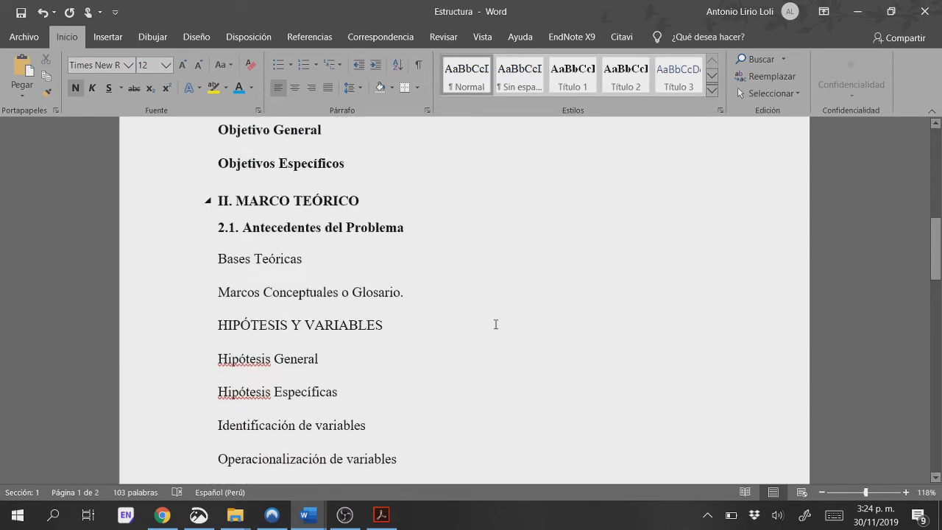
pyautogui.scroll(-4, 371, 276)
pyautogui.scroll(7, 387, 309)
pyautogui.scroll(-12, 388, 317)
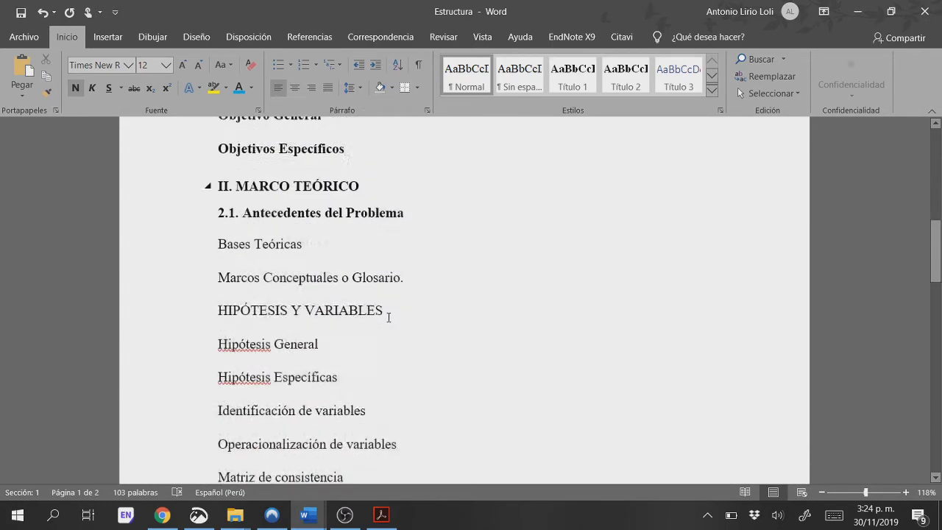
pyautogui.scroll(-10, 389, 317)
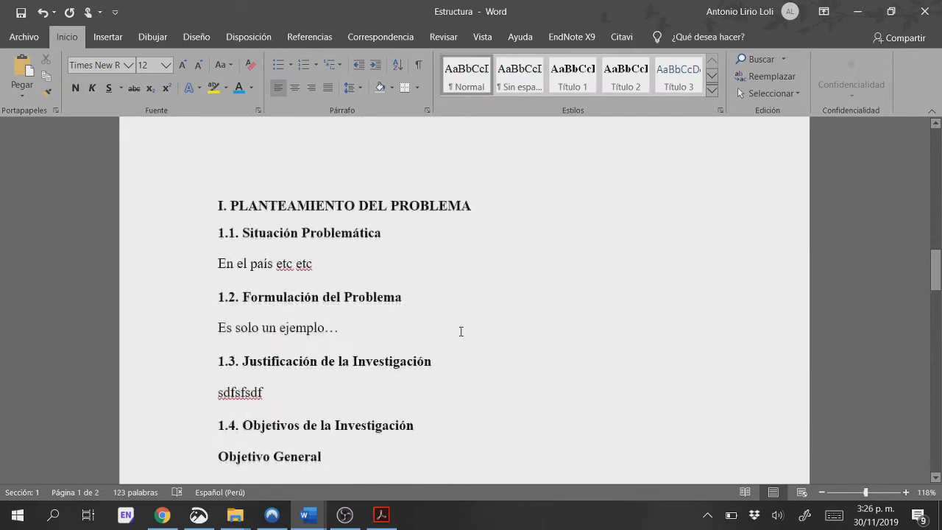
pyautogui.scroll(-2, 461, 331)
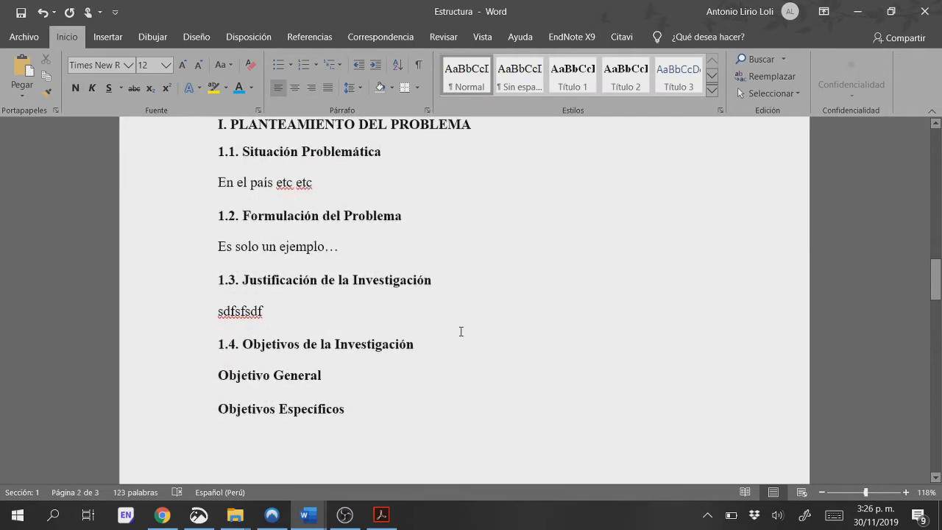
pyautogui.scroll(-5, 460, 331)
pyautogui.scroll(-6, 460, 331)
# Step: Write the cover lines "NOMBRE DE LA UNIVERSIDAD", "NOMBRE DE LA FACULTAD", "TITULO DEL PROYECTO DE INVESTIGACIÓN" and "Nombre del tesis" on the blank first page
pyautogui.keyDown('ctrl'); pyautogui.scroll(-4, 337, 248); pyautogui.keyUp('ctrl')
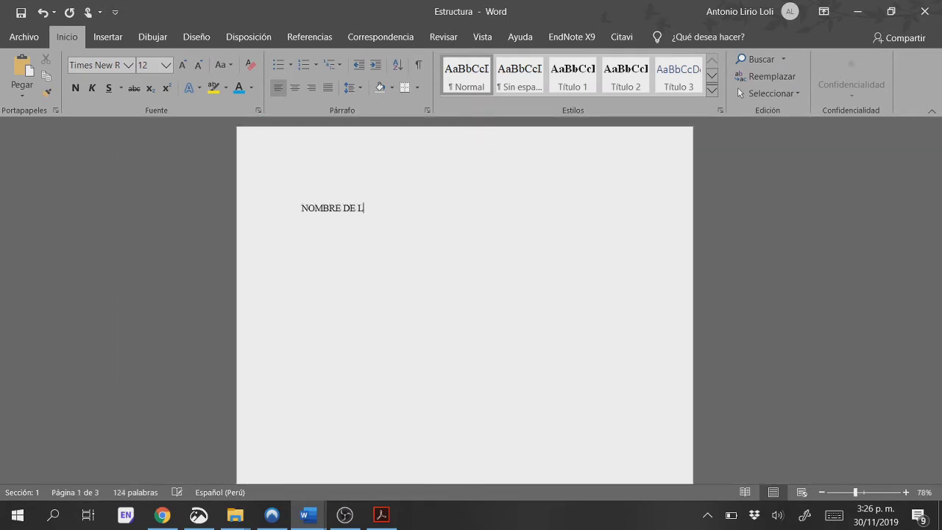
pyautogui.write('RSIDAD')
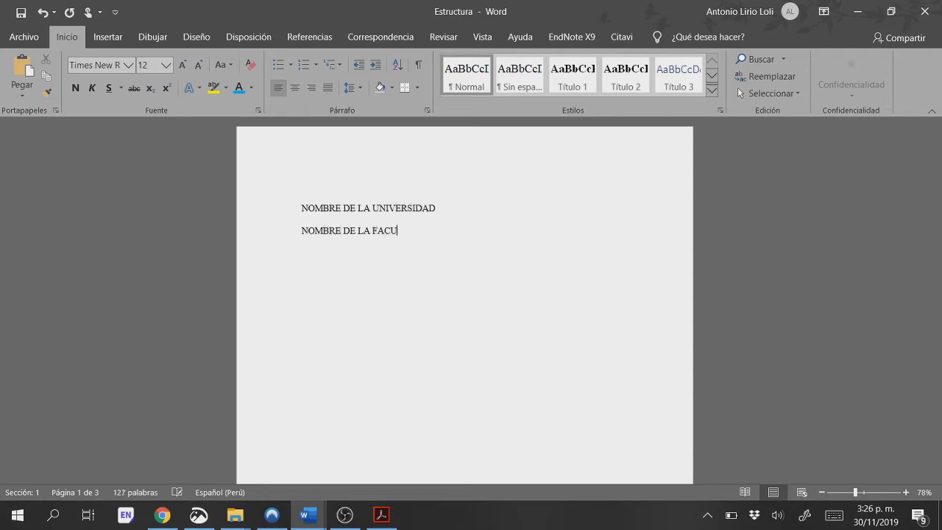
pyautogui.press('Return')
pyautogui.press('Return')
pyautogui.press('Return')
pyautogui.write('TIT')
pyautogui.write('ULO DEL PROYECTO DE INVESTIGACION')
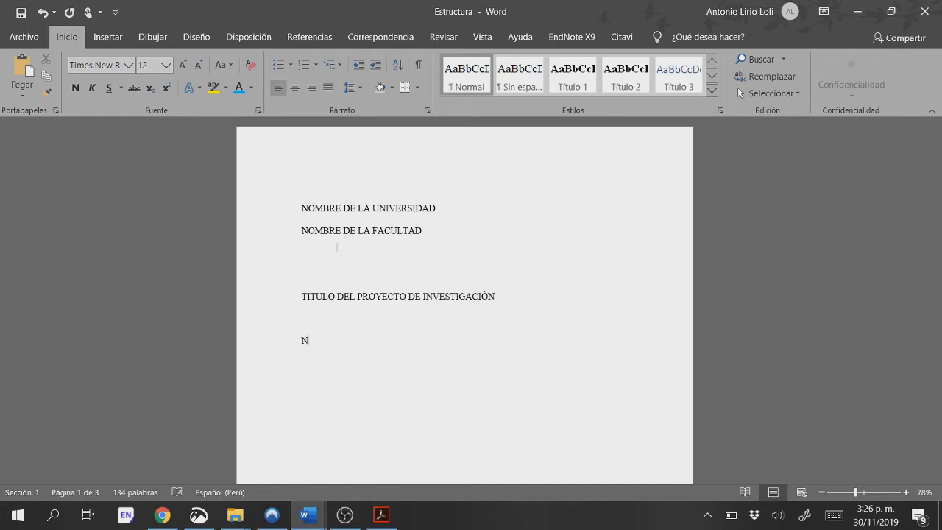
pyautogui.write('re del tesis')
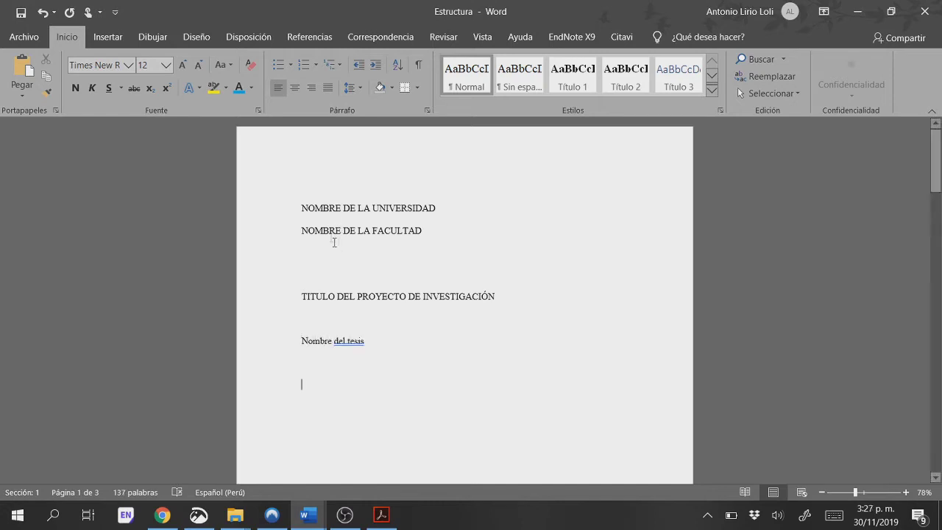
# Step: Make all the cover page lines bold and centred, and enlarge their font size to 18
pyautogui.moveTo(378, 345); pyautogui.dragTo(267, 213)
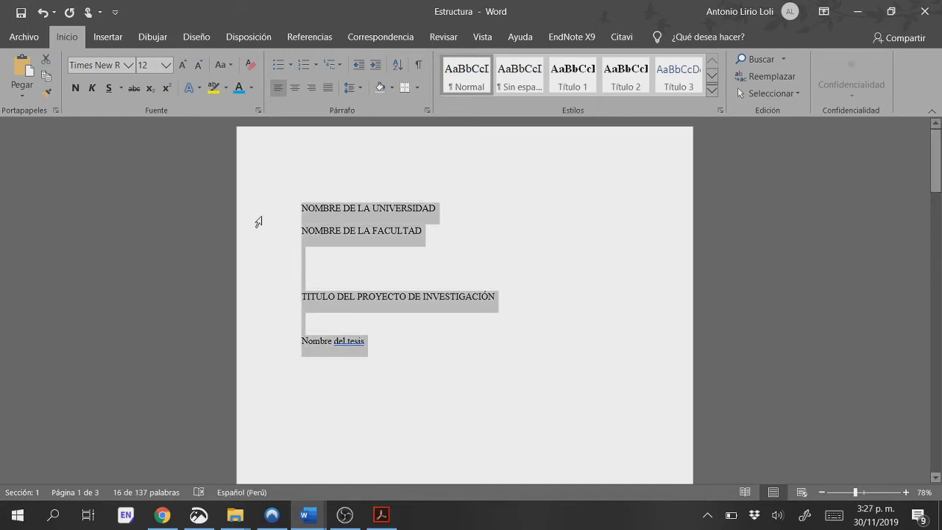
pyautogui.hotkey('ctrl', 'n')
pyautogui.hotkey('ctrl', 't')
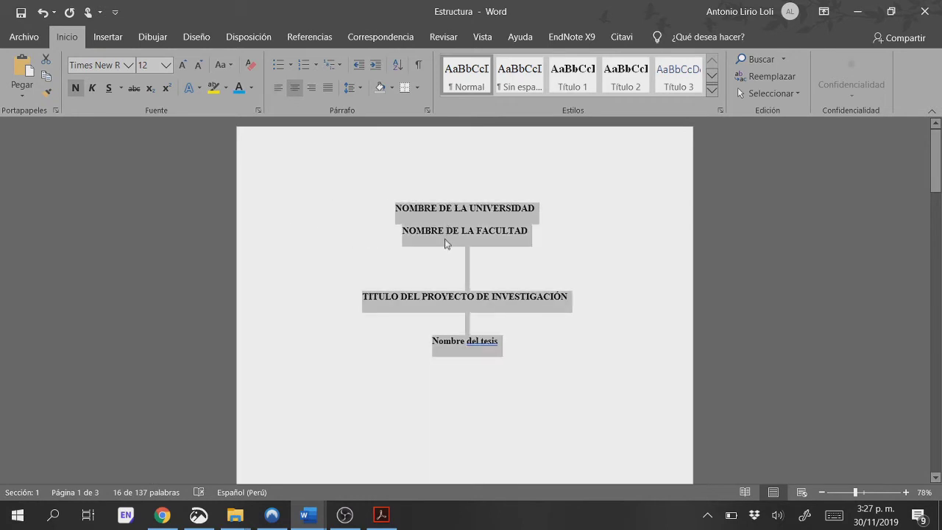
pyautogui.click(183, 65)
pyautogui.click(183, 64)
pyautogui.click(183, 64)
pyautogui.click(461, 276)
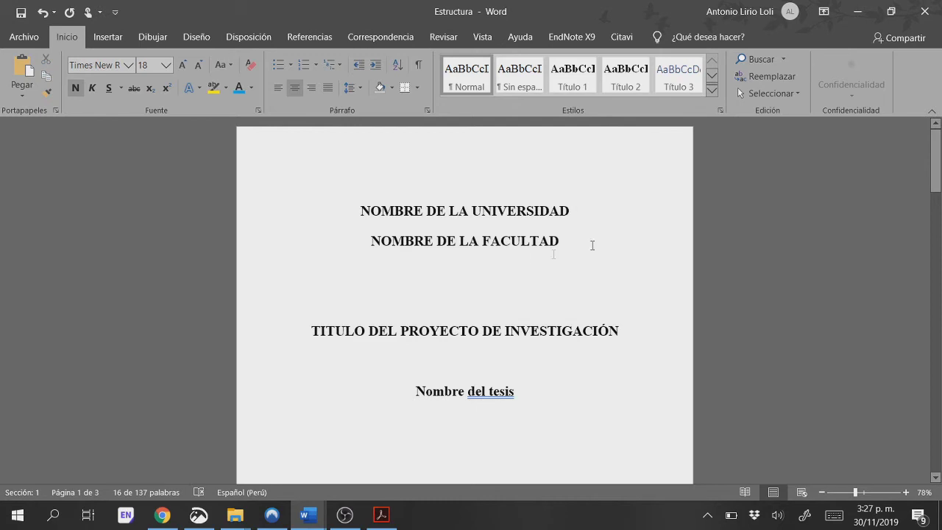
# Step: Add two blank lines after "NOMBRE DE LA UNIVERSIDAD" to separate it from the faculty name
pyautogui.click(574, 213)
pyautogui.press('Return')
pyautogui.press('Return')
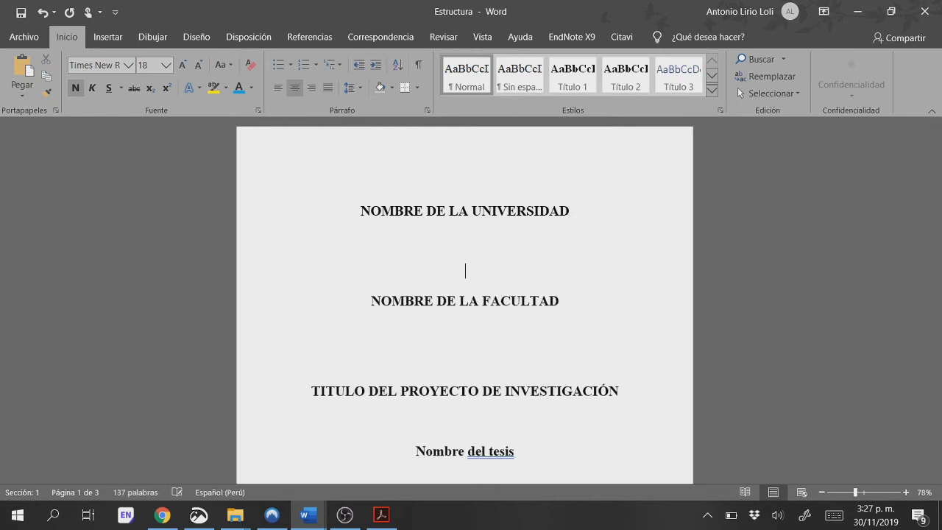
# Step: Consult the "Márgenes" item in the "Estructura con estilos de word" checklist and return to the "Estructura" document
pyautogui.scroll(-1, 720, 318)
pyautogui.scroll(-2, 709, 323)
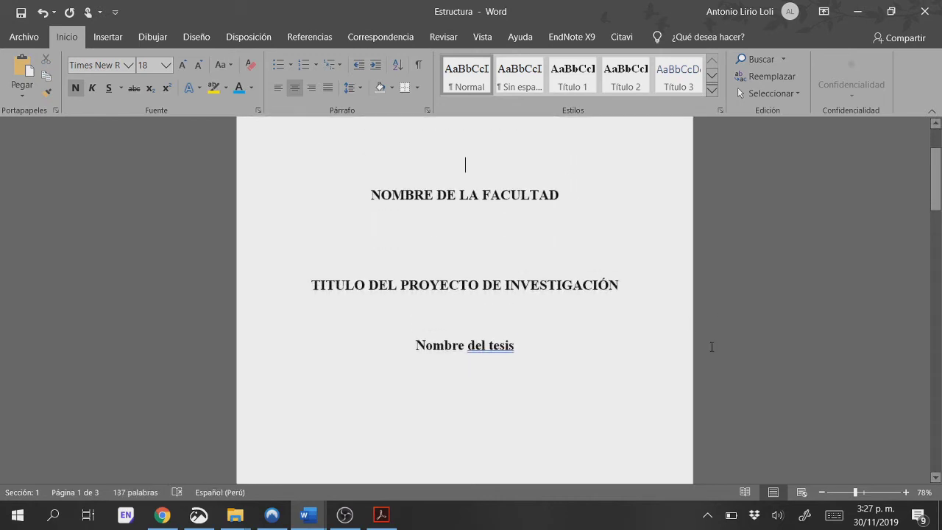
pyautogui.scroll(-2, 711, 347)
pyautogui.scroll(-10, 709, 421)
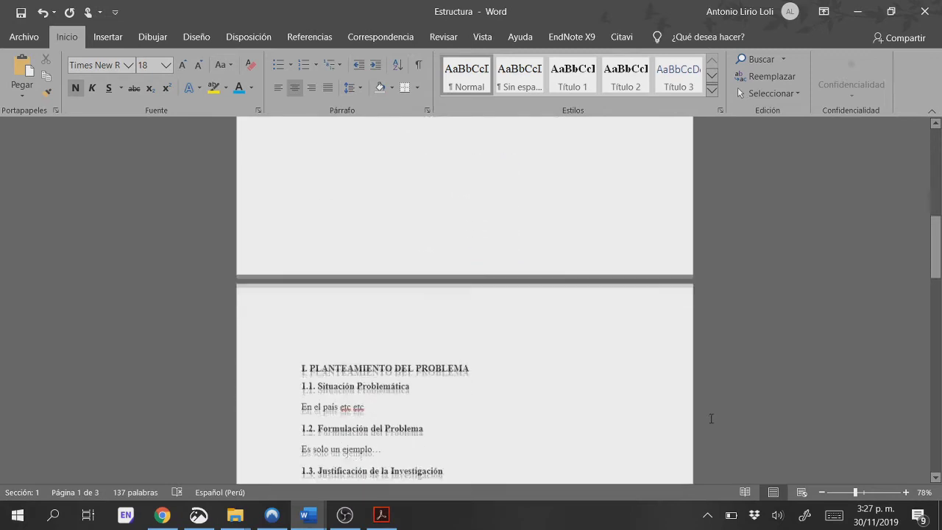
pyautogui.scroll(8, 696, 404)
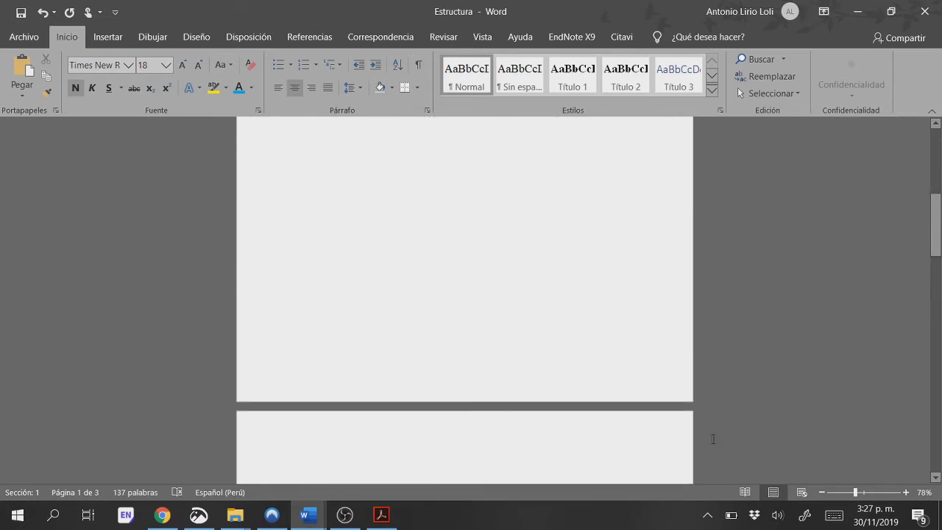
pyautogui.scroll(-2, 727, 478)
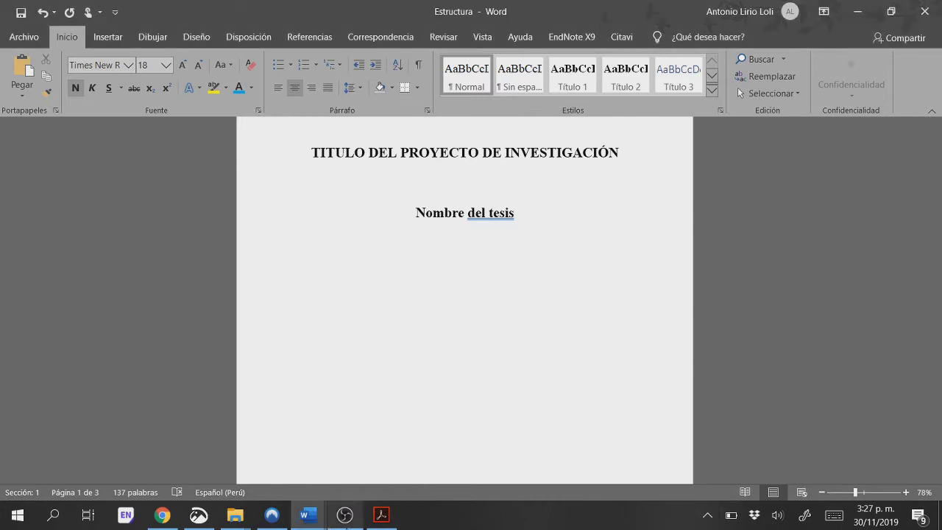
pyautogui.click(307, 514)
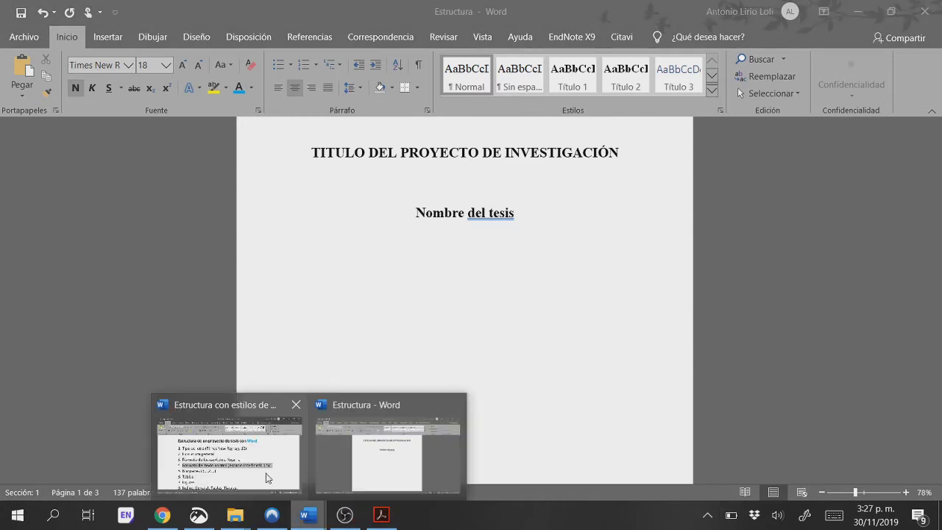
pyautogui.click(266, 478)
pyautogui.tripleClick(321, 351)
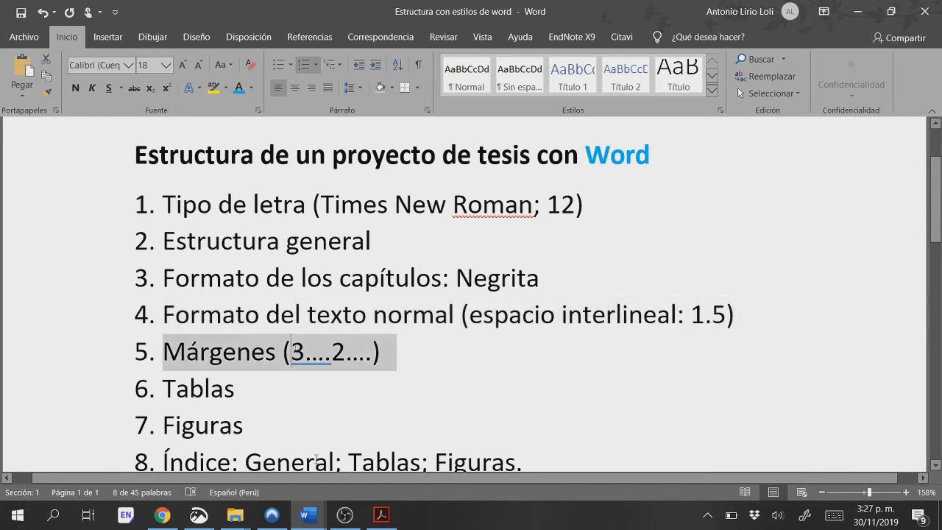
pyautogui.click(308, 515)
pyautogui.click(353, 439)
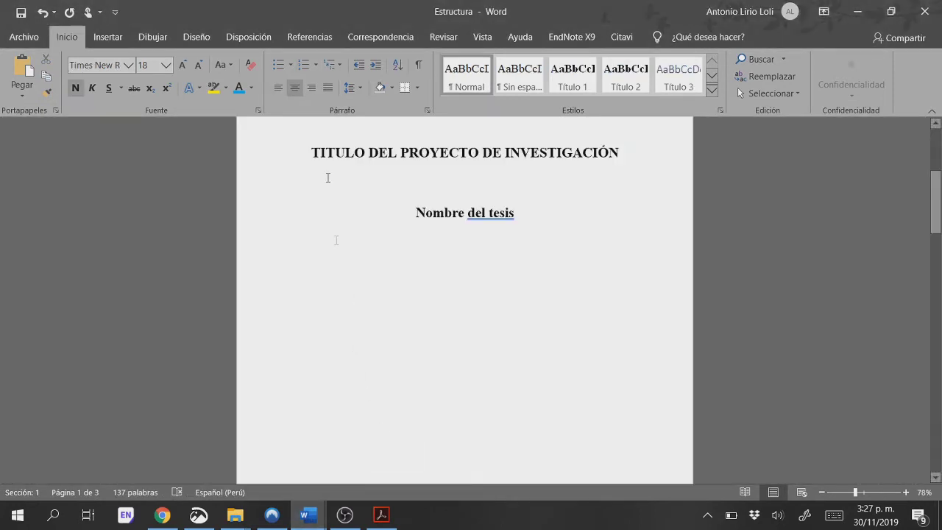
# Step: Set custom top, bottom and right page margins of 3 cm for the whole document
pyautogui.click(194, 41)
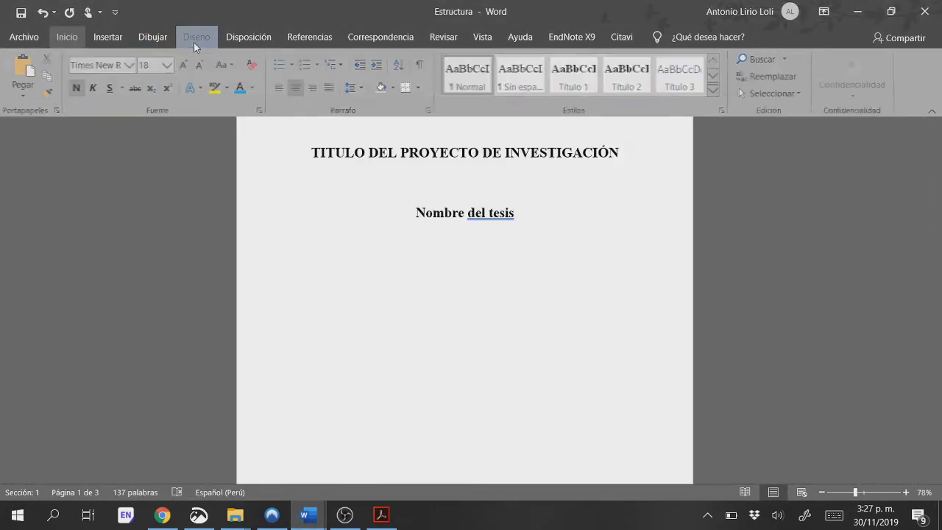
pyautogui.click(233, 36)
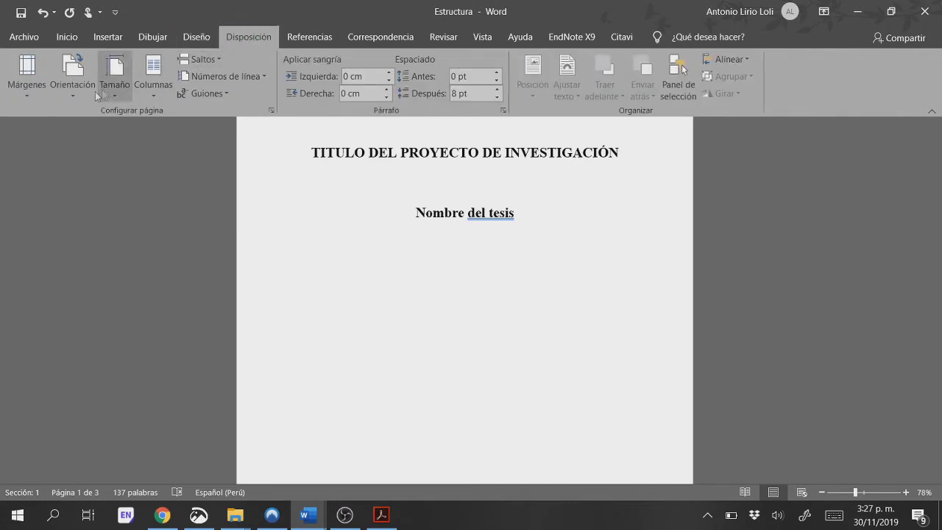
pyautogui.click(27, 78)
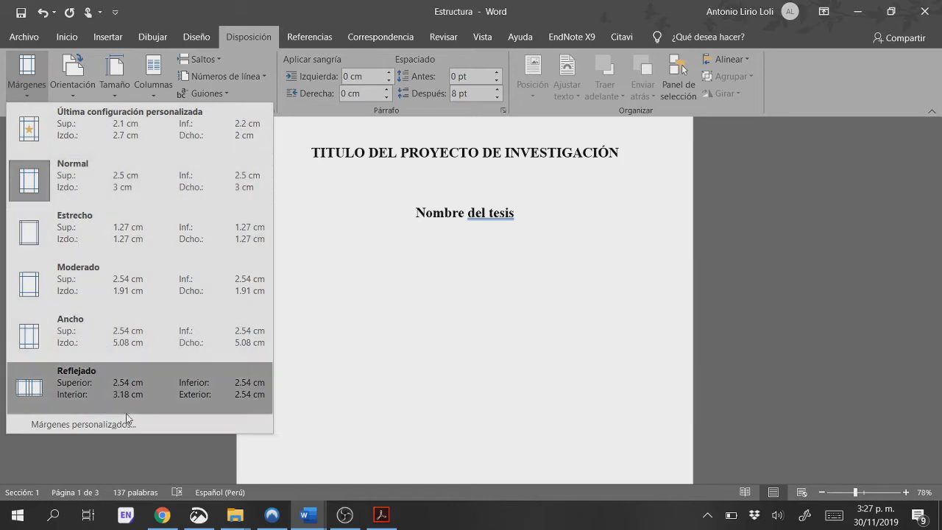
pyautogui.click(130, 439)
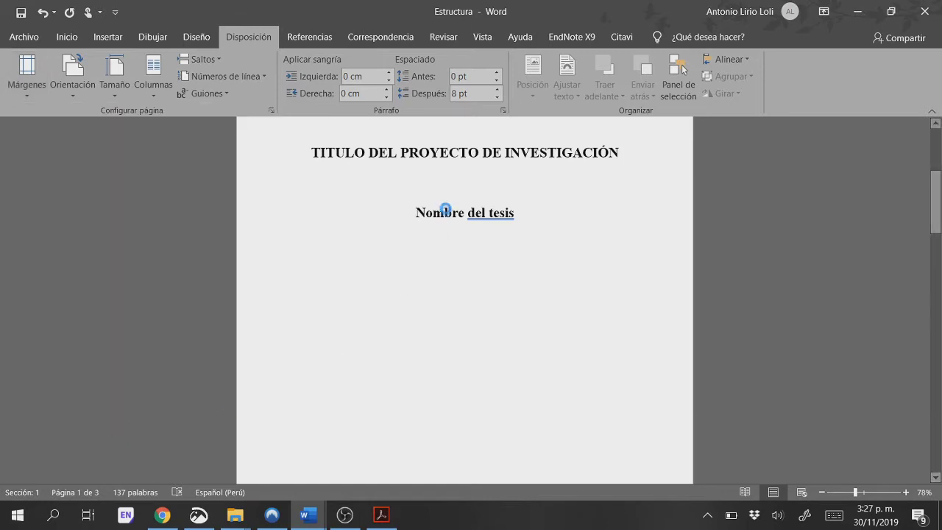
pyautogui.click(409, 122)
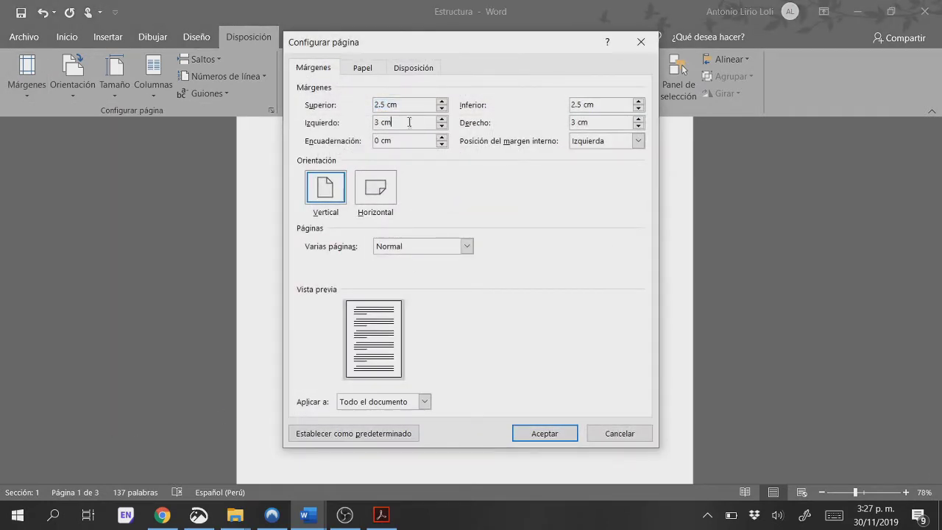
pyautogui.moveTo(406, 104); pyautogui.dragTo(325, 107)
pyautogui.write('3')
pyautogui.moveTo(604, 105); pyautogui.dragTo(542, 90)
pyautogui.write('3')
pyautogui.moveTo(594, 123); pyautogui.dragTo(498, 137)
pyautogui.write('3')
pyautogui.click(551, 434)
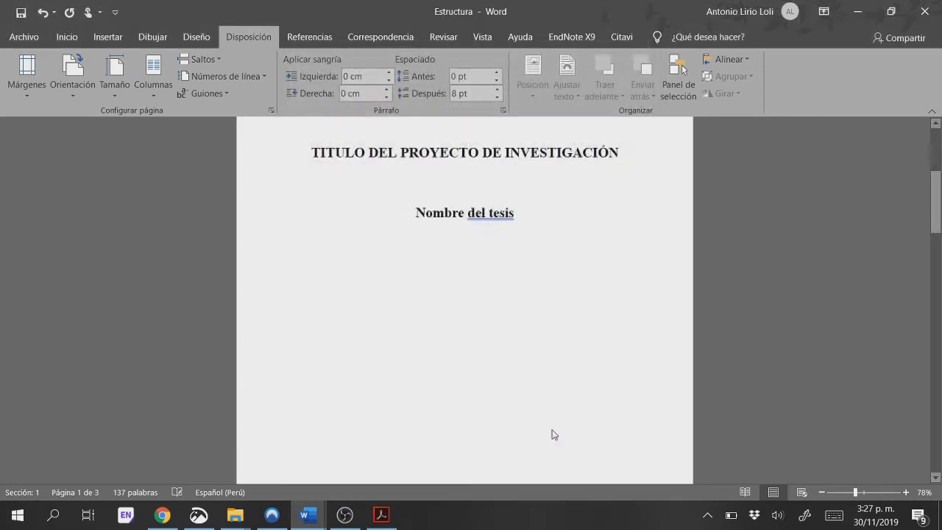
# Step: Switch to the checklist document and go over the items that follow "Márgenes"
pyautogui.moveTo(317, 515)
pyautogui.click(247, 463)
pyautogui.tripleClick(346, 361)
pyautogui.scroll(-3, 349, 356)
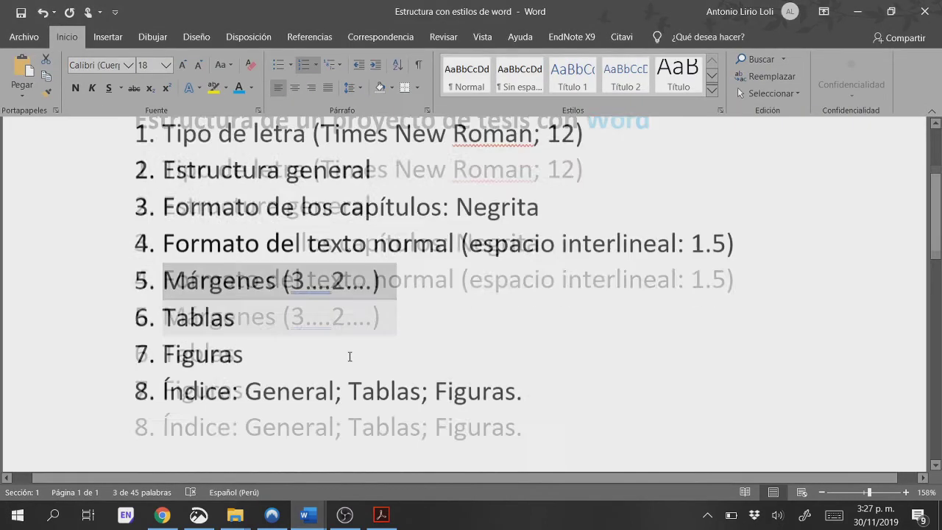
pyautogui.click(284, 321)
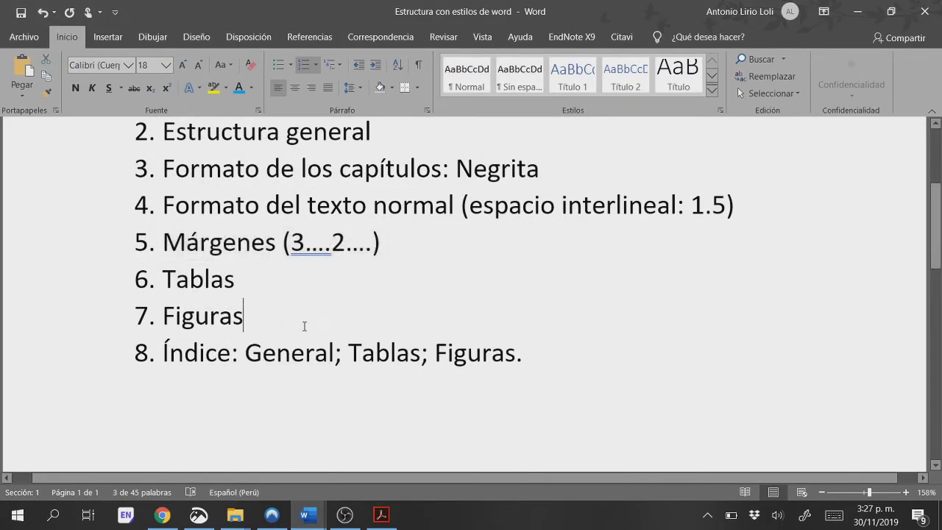
# Step: Return to the "Estructura" document and add three blank lines below "2.2. Bases Teóricas"
pyautogui.hotkey('alt', 'Tab')
pyautogui.scroll(-3, 508, 246)
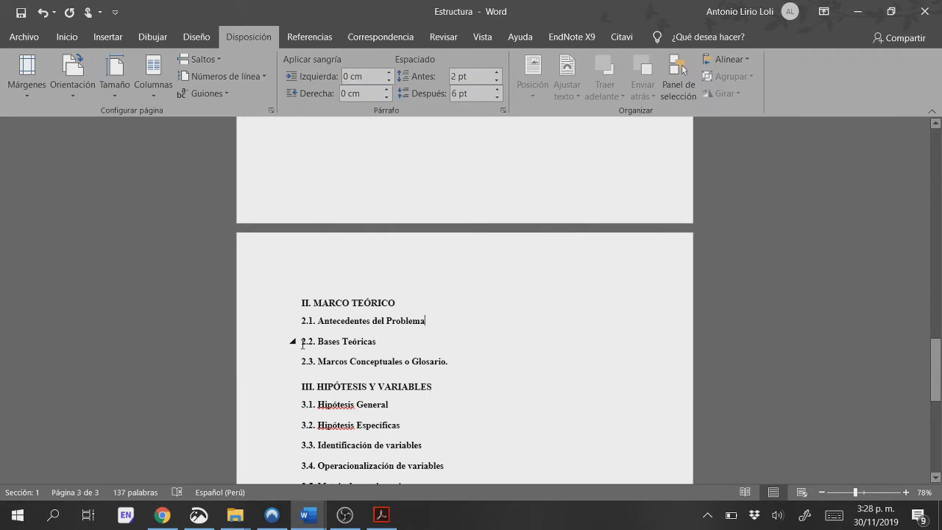
pyautogui.press('Return')
pyautogui.press('Return')
pyautogui.press('Return')
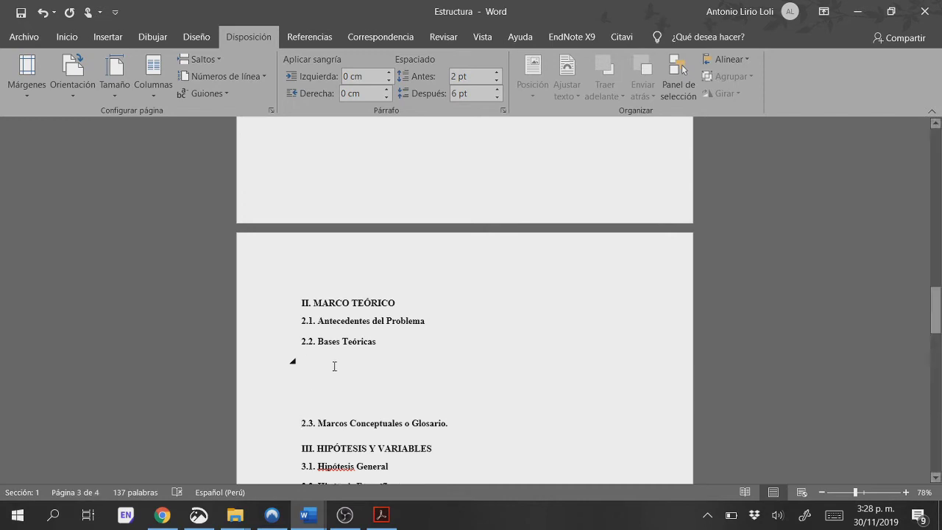
# Step: Insert a table with four columns and four rows on the blank line below "2.2. Bases Teóricas"
pyautogui.click(328, 382)
pyautogui.scroll(4, 330, 380)
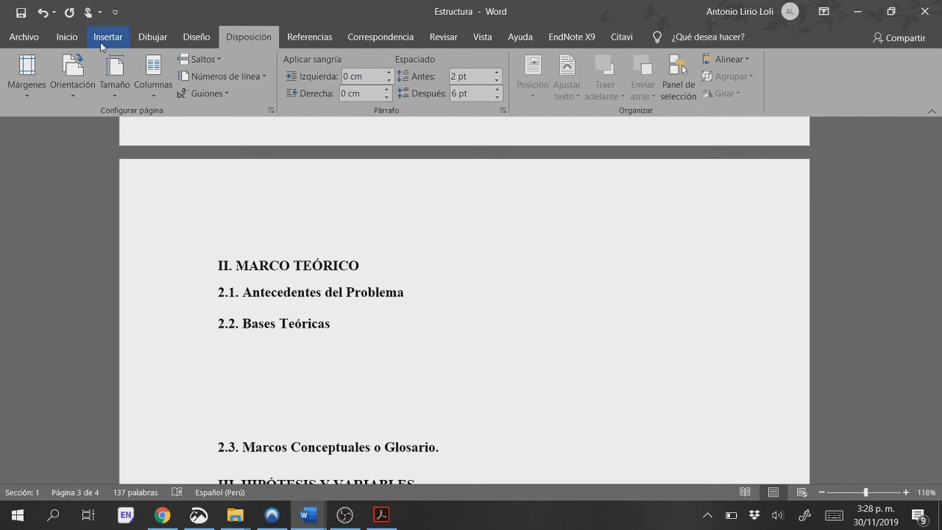
pyautogui.click(102, 42)
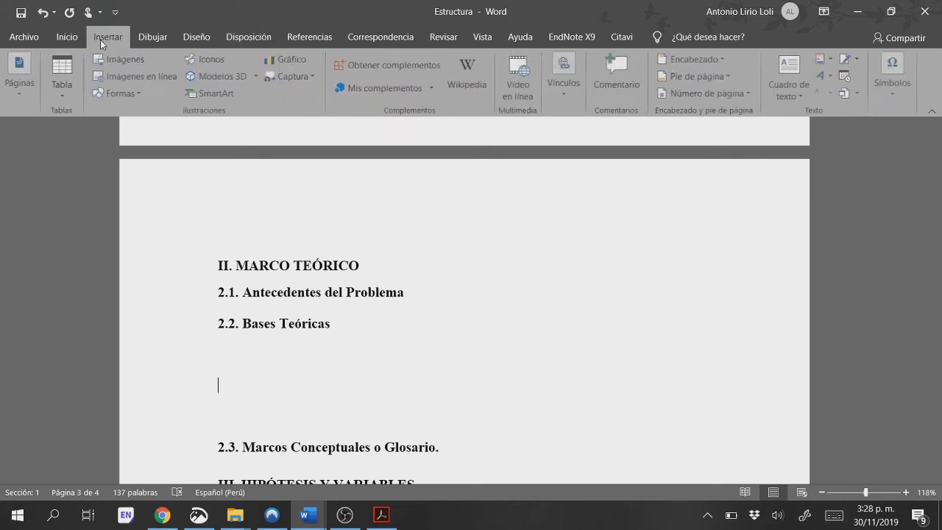
pyautogui.click(63, 81)
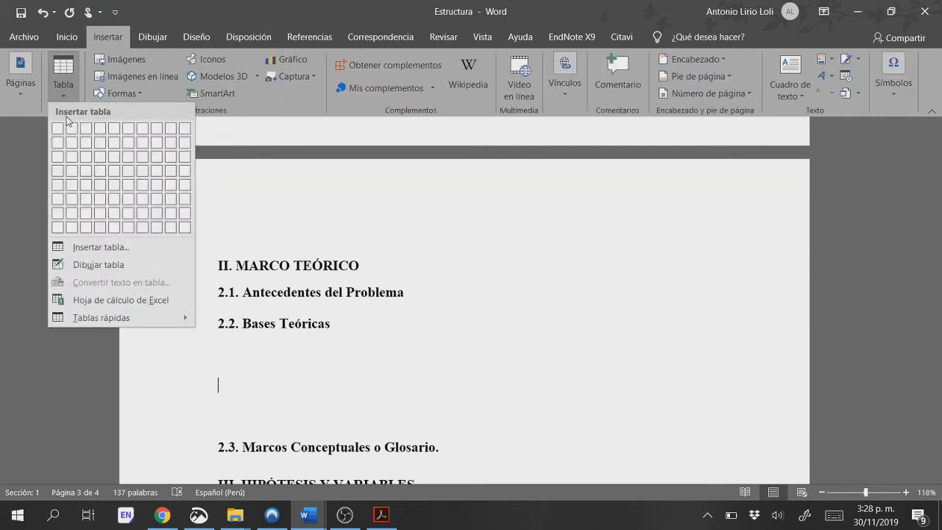
pyautogui.click(100, 178)
pyautogui.scroll(-5, 402, 340)
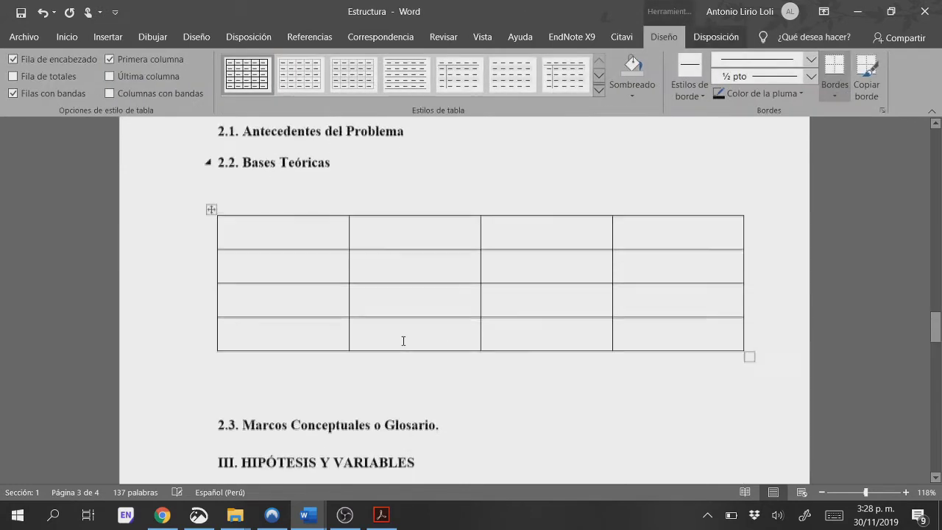
pyautogui.scroll(2, 300, 242)
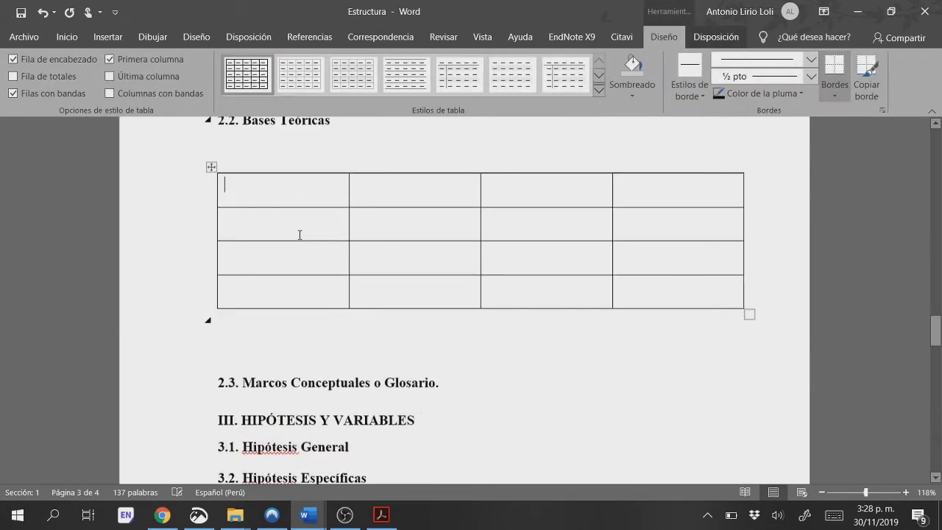
# Step: Set the whole table's paragraph spacing to 0 pt before and after, with single line spacing (Sencillo)
pyautogui.click(211, 167)
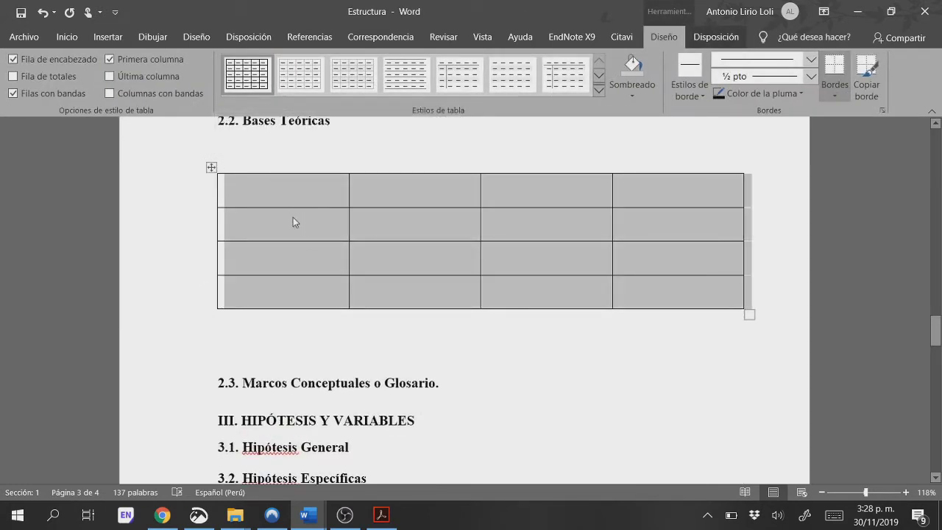
pyautogui.click(68, 37)
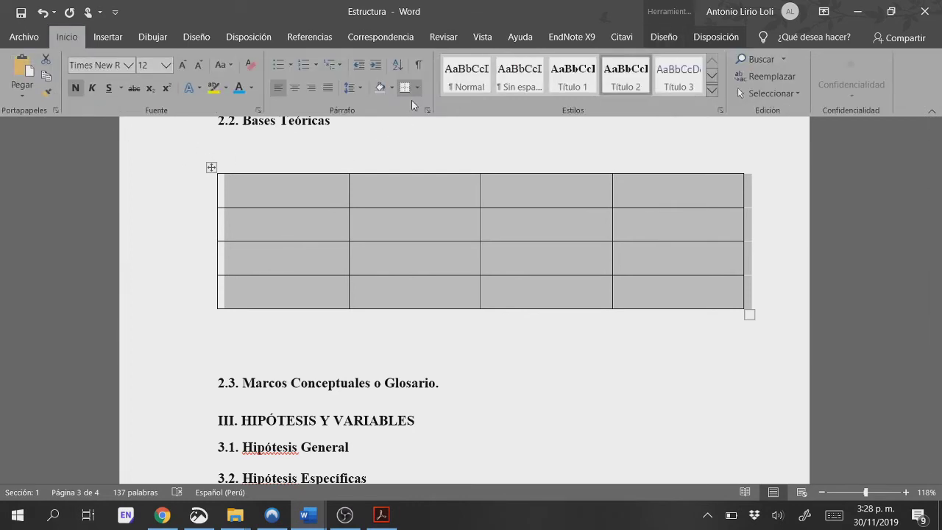
pyautogui.click(355, 93)
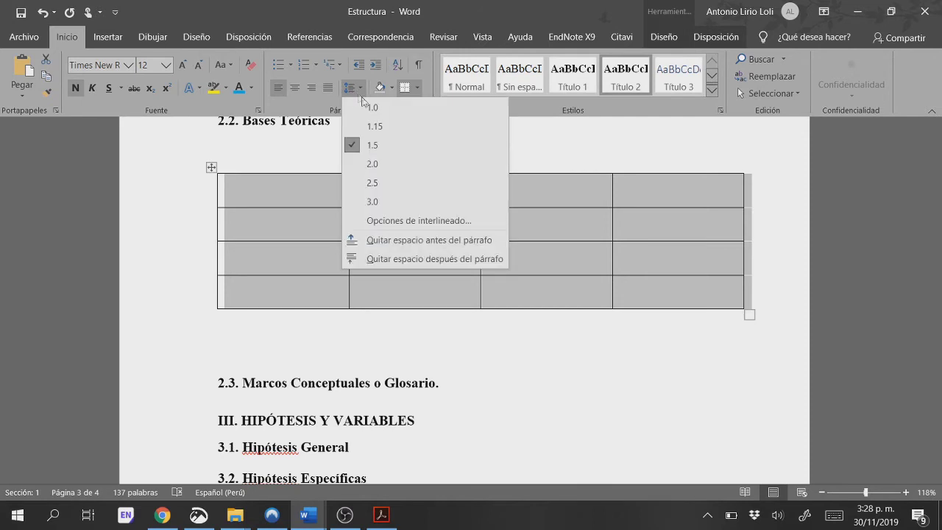
pyautogui.click(397, 219)
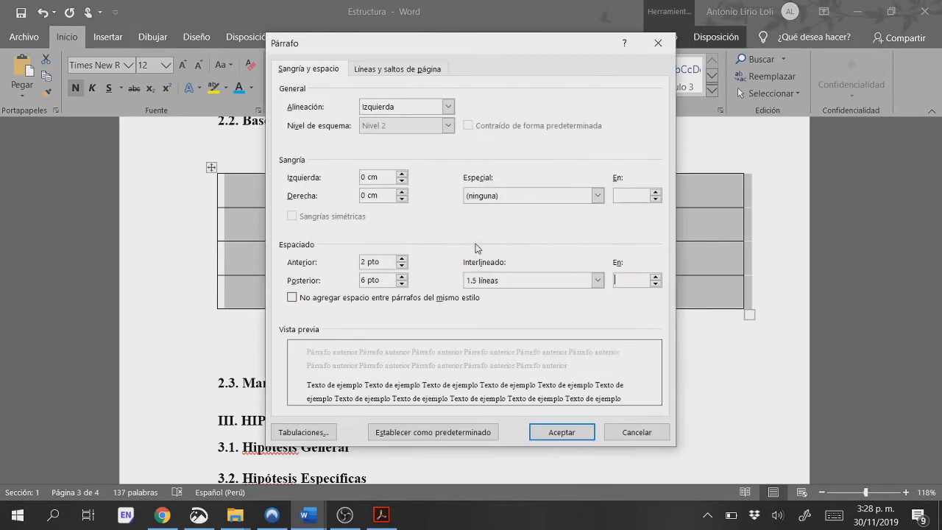
pyautogui.click(401, 283)
pyautogui.click(401, 283)
pyautogui.click(401, 276)
pyautogui.click(401, 266)
pyautogui.click(597, 279)
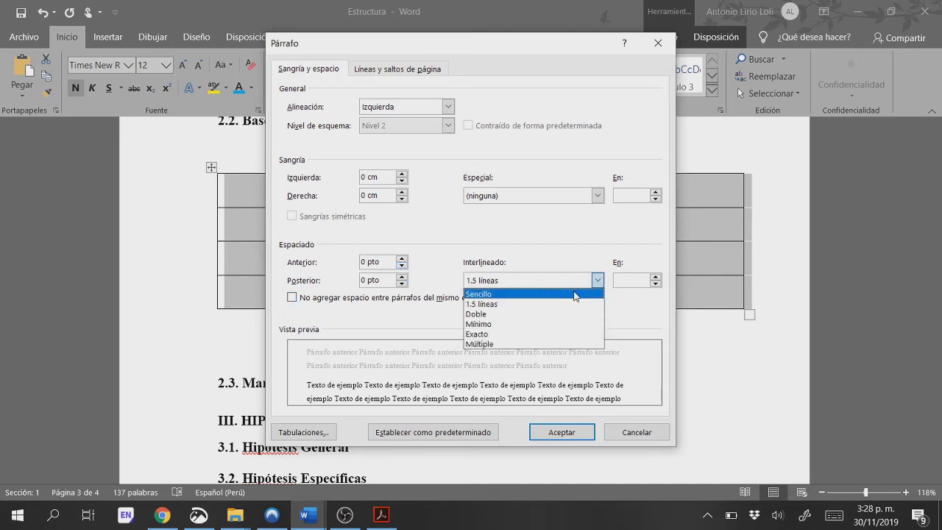
pyautogui.click(575, 295)
pyautogui.click(561, 431)
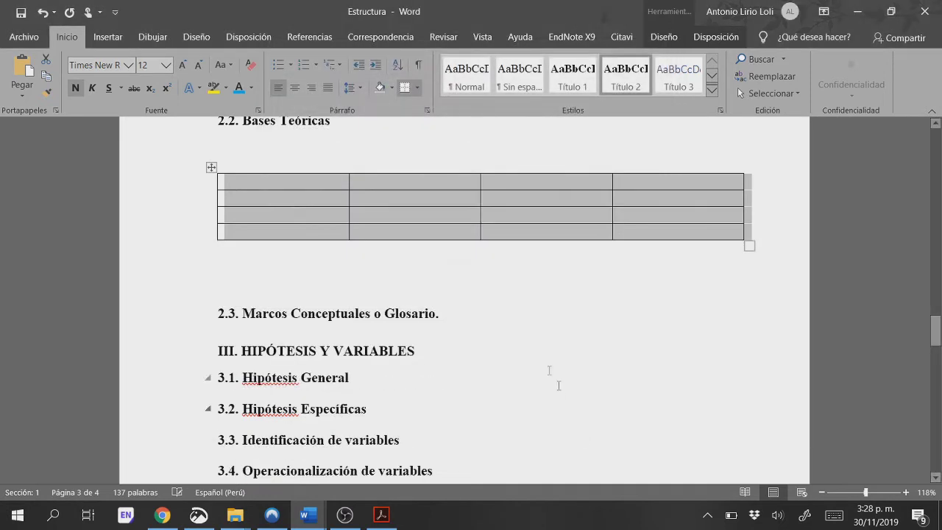
# Step: Add the filler text "Fdsfsfs sf sf" below the table and caption the table above as "Tabla 1: Composición de la variable"
pyautogui.click(495, 316)
pyautogui.scroll(2, 506, 311)
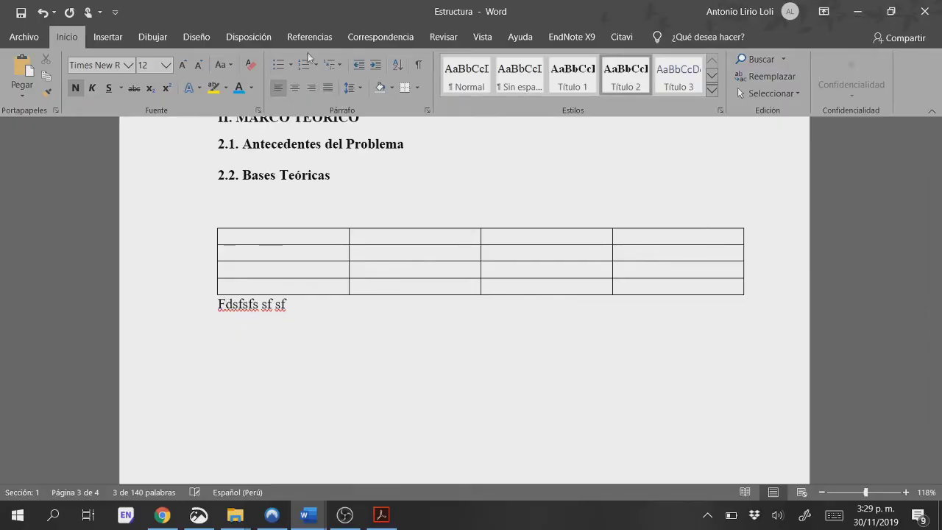
pyautogui.click(309, 37)
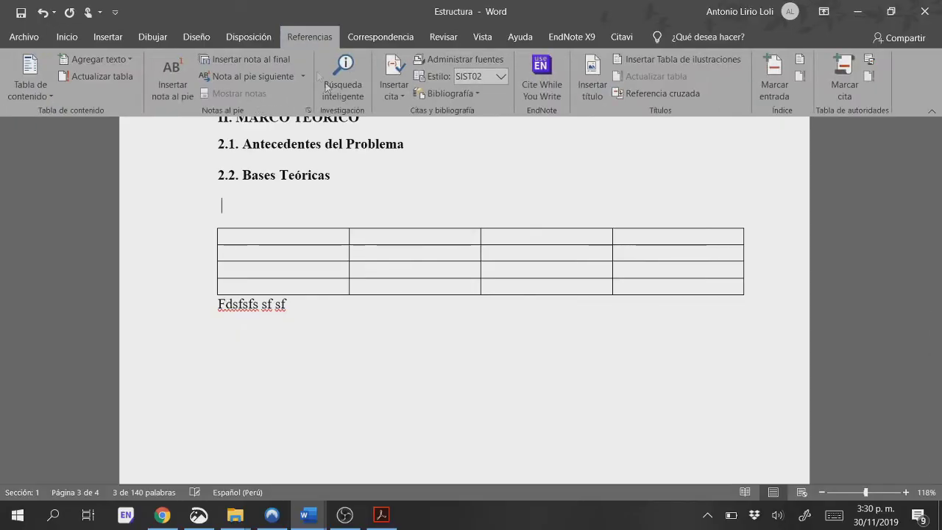
pyautogui.click(590, 90)
pyautogui.click(492, 315)
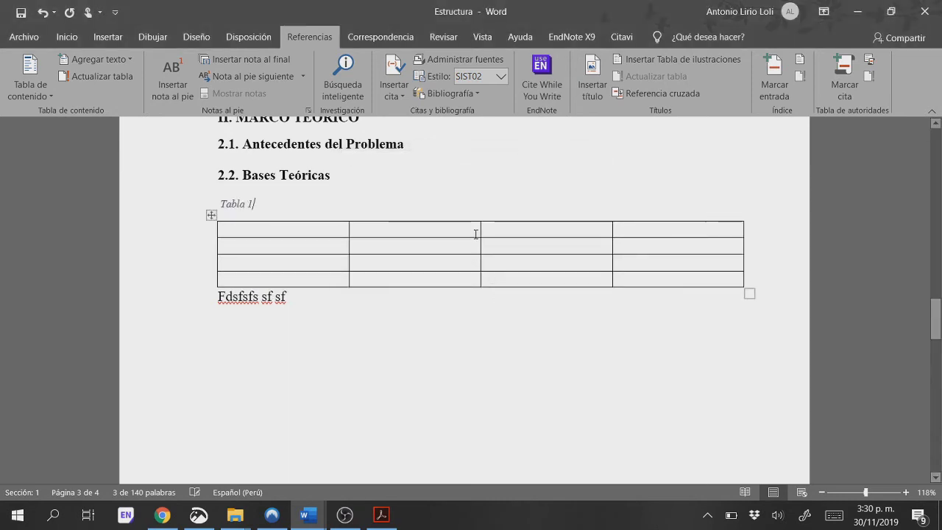
pyautogui.write(': ')
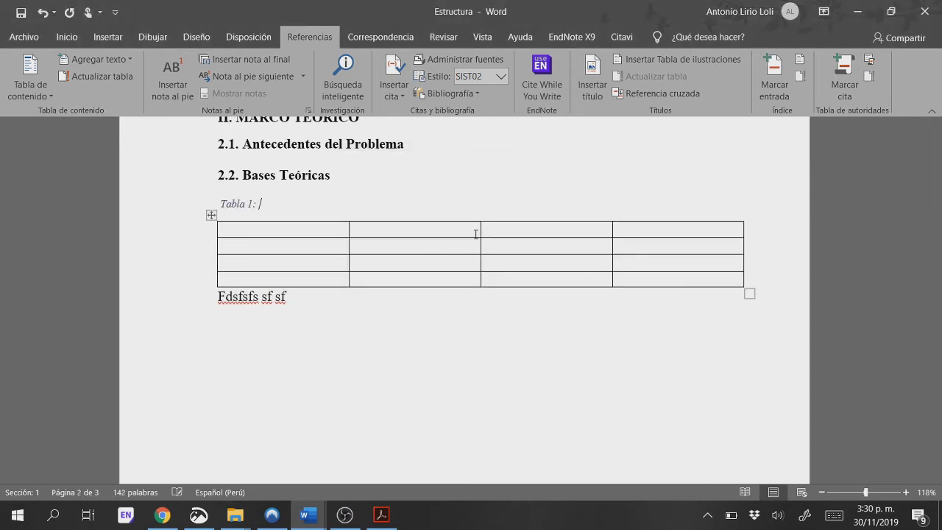
pyautogui.write('Composición')
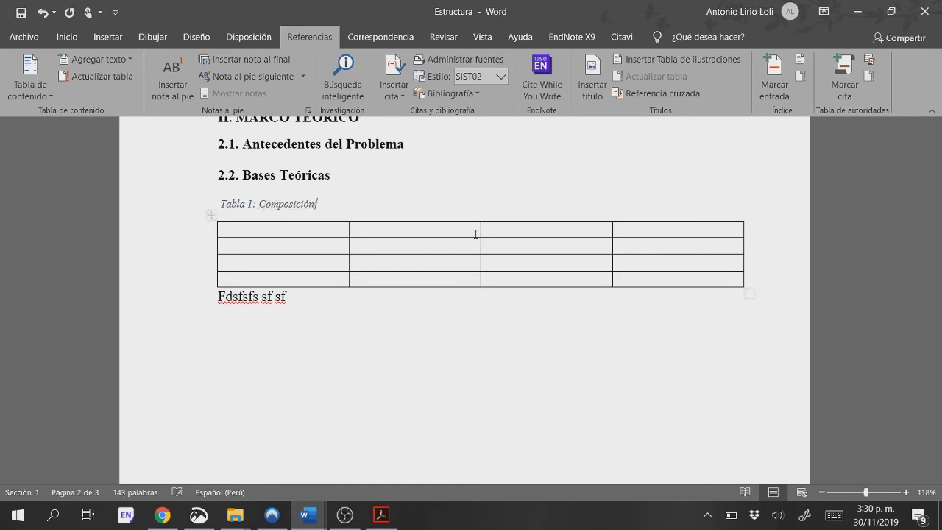
pyautogui.write(' de')
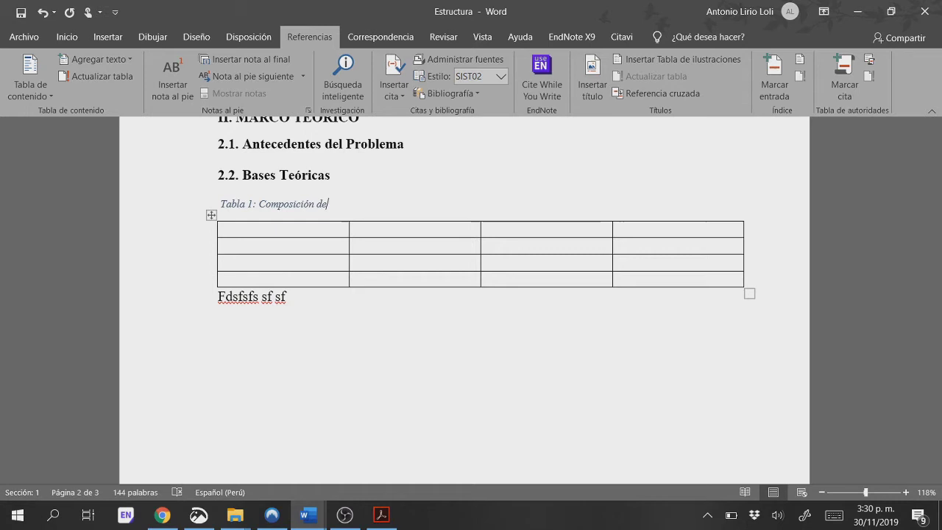
pyautogui.write(' la variable')
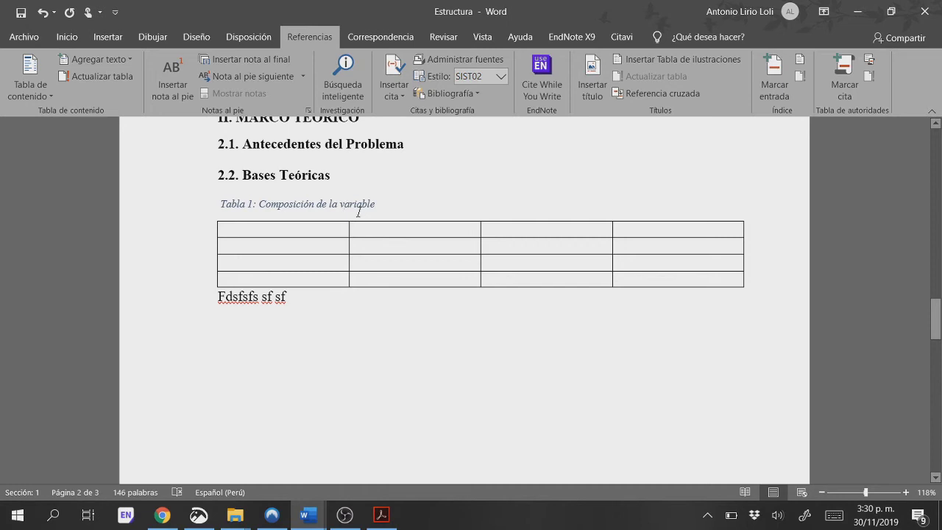
# Step: Modify the "Descripción" caption style to automatic font colour, centred alignment and 12 pt size
pyautogui.click(67, 37)
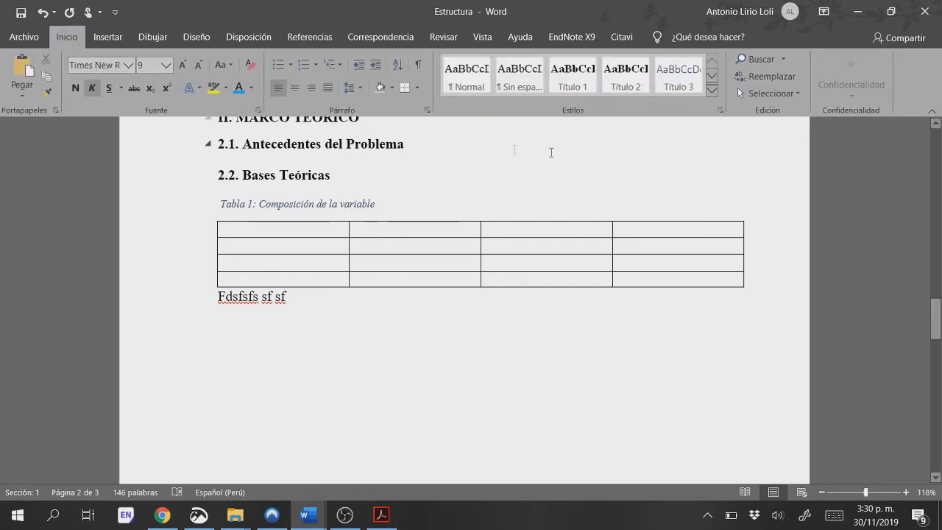
pyautogui.click(711, 89)
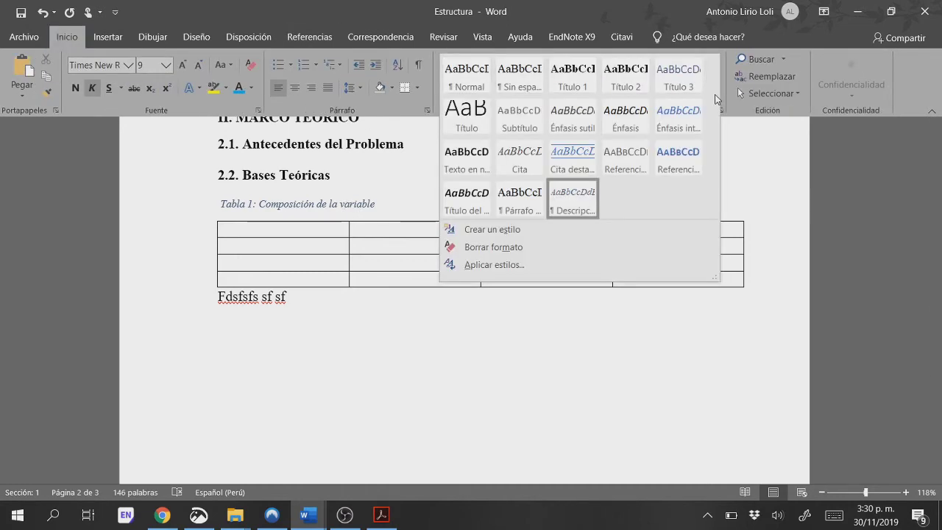
pyautogui.rightClick(563, 202)
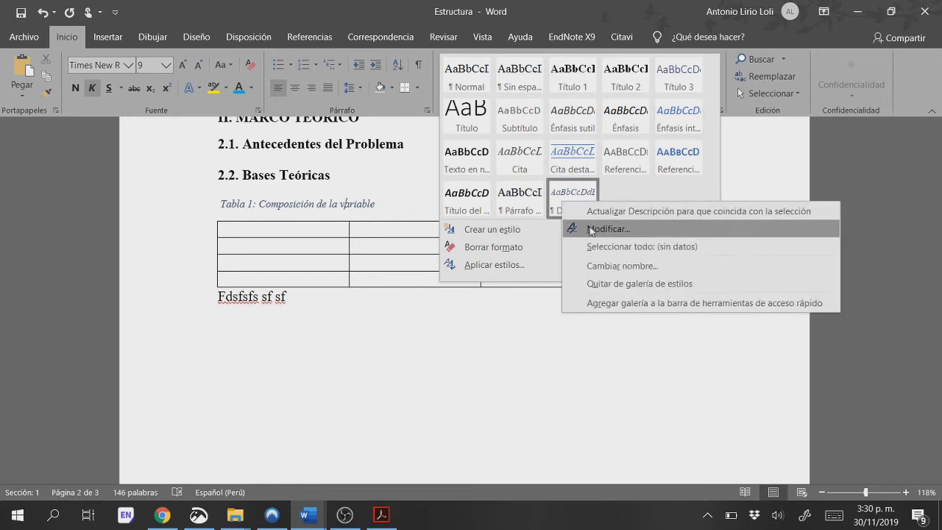
pyautogui.click(591, 230)
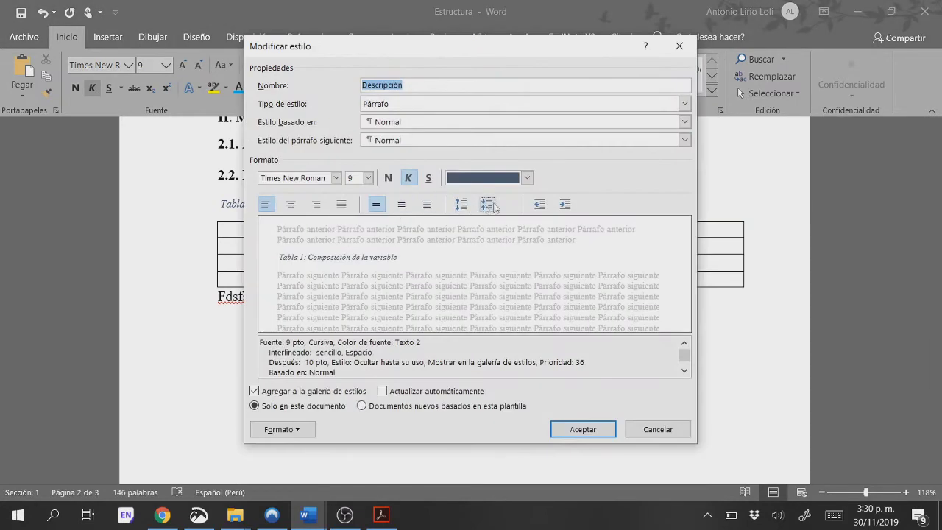
pyautogui.click(527, 177)
pyautogui.click(511, 193)
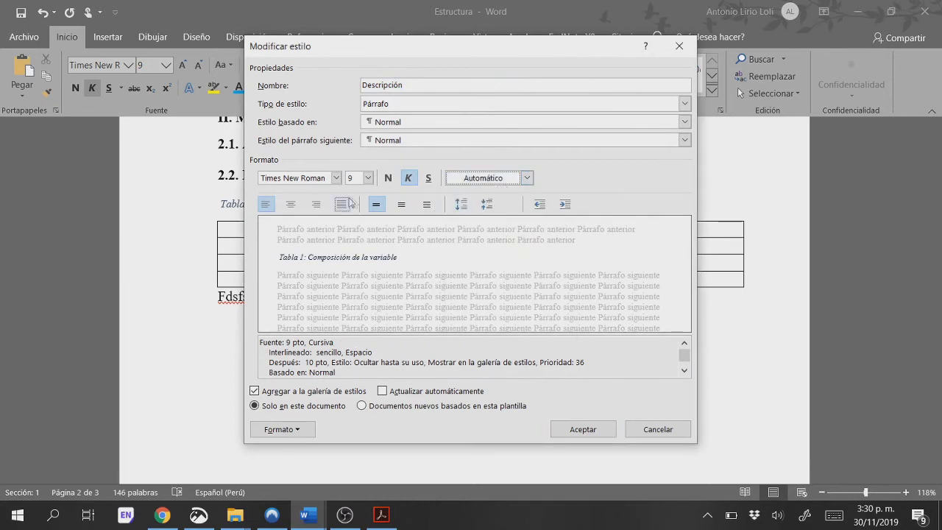
pyautogui.click(292, 207)
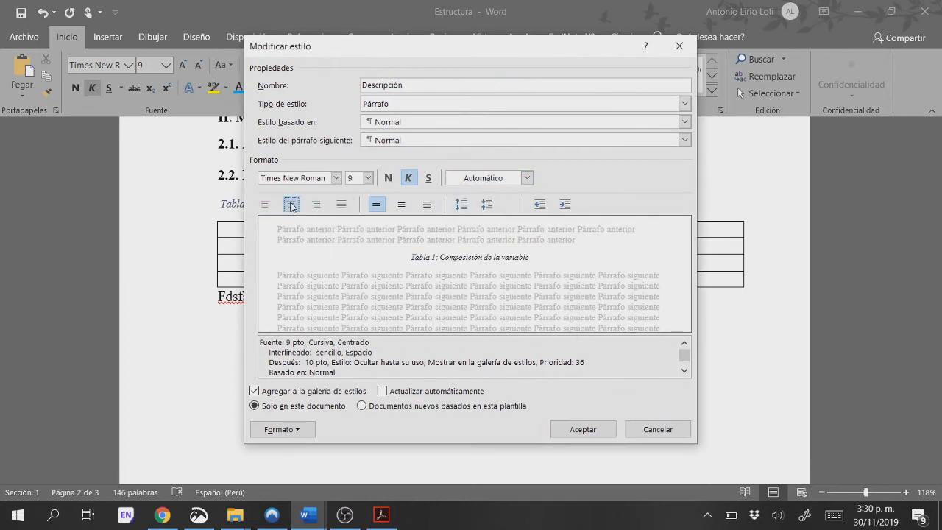
pyautogui.click(367, 177)
pyautogui.click(352, 231)
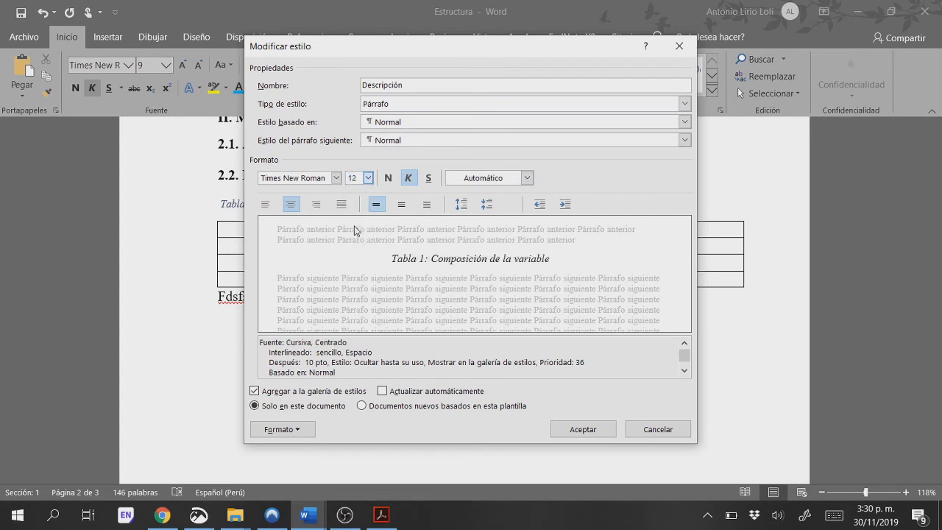
pyautogui.click(593, 432)
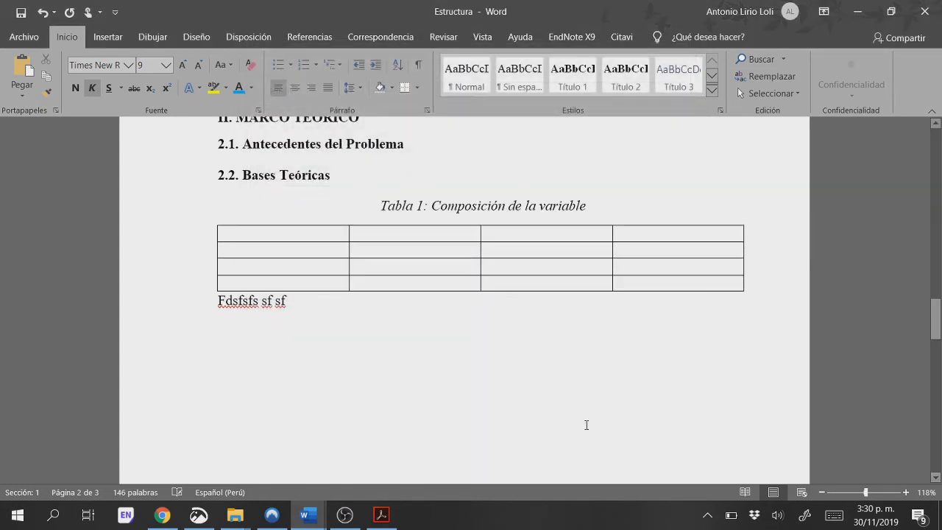
# Step: Add the filler lines "D" and "F" on the page after the table, followed by blank lines
pyautogui.scroll(-2, 458, 324)
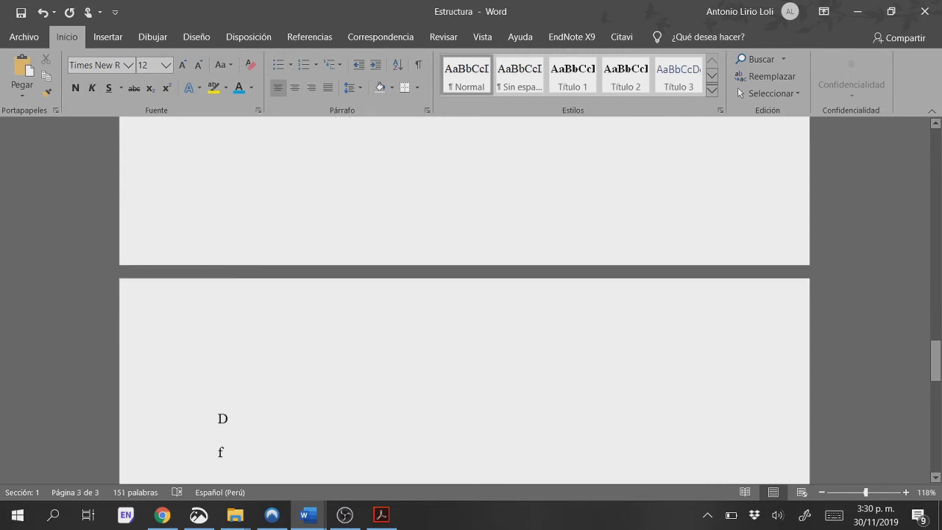
pyautogui.press('Return')
pyautogui.press('Return')
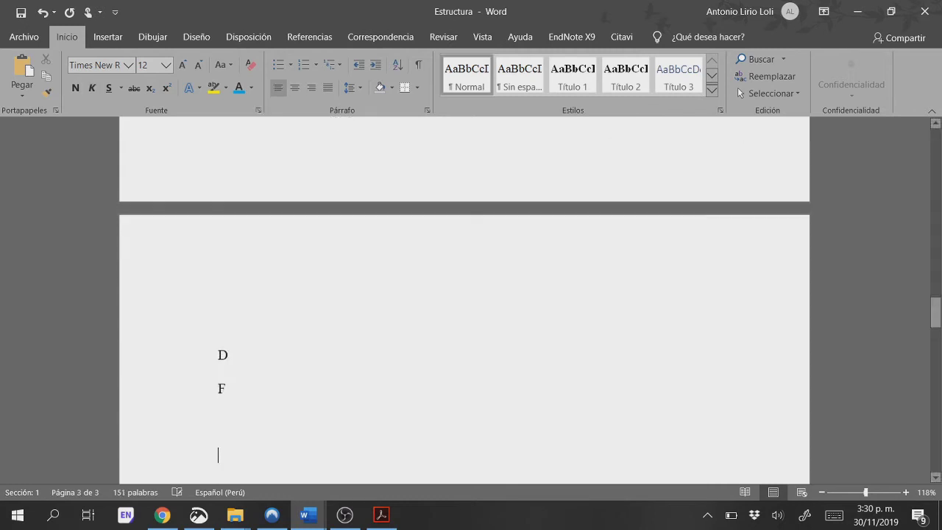
# Step: Draw a cross shape about 3.33 cm high and 5.58 cm wide on the new page and apply the unfilled green-outline style
pyautogui.click(114, 39)
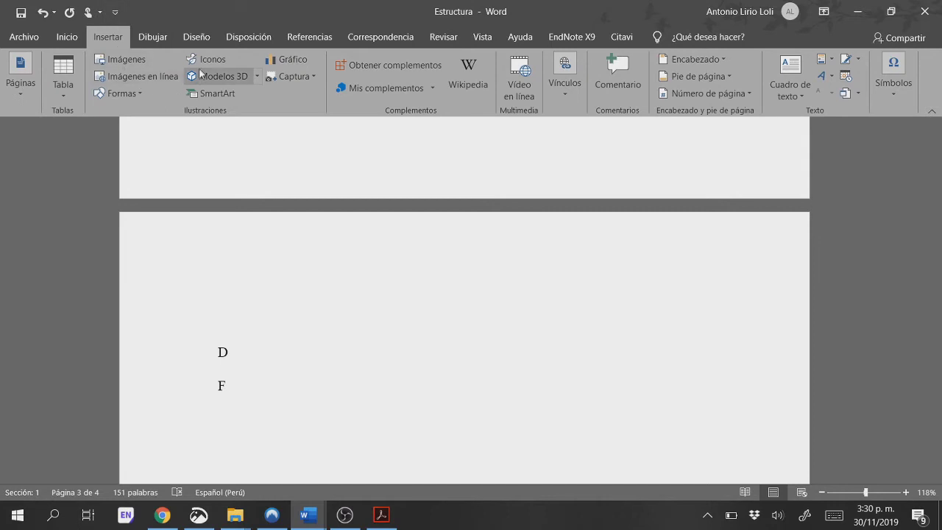
pyautogui.moveTo(351, 279)
pyautogui.mouseDown()
pyautogui.moveTo(523, 365)
pyautogui.moveTo(536, 389)
pyautogui.mouseUp()
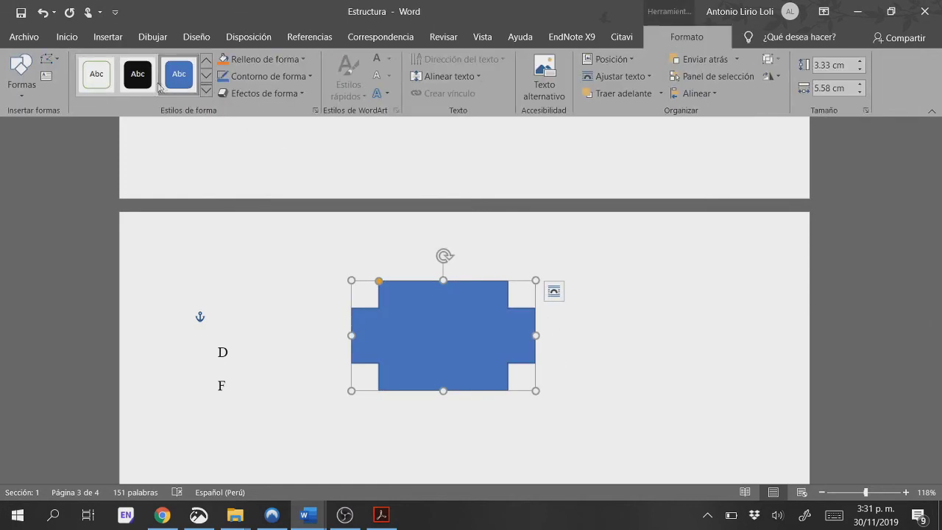
pyautogui.click(96, 74)
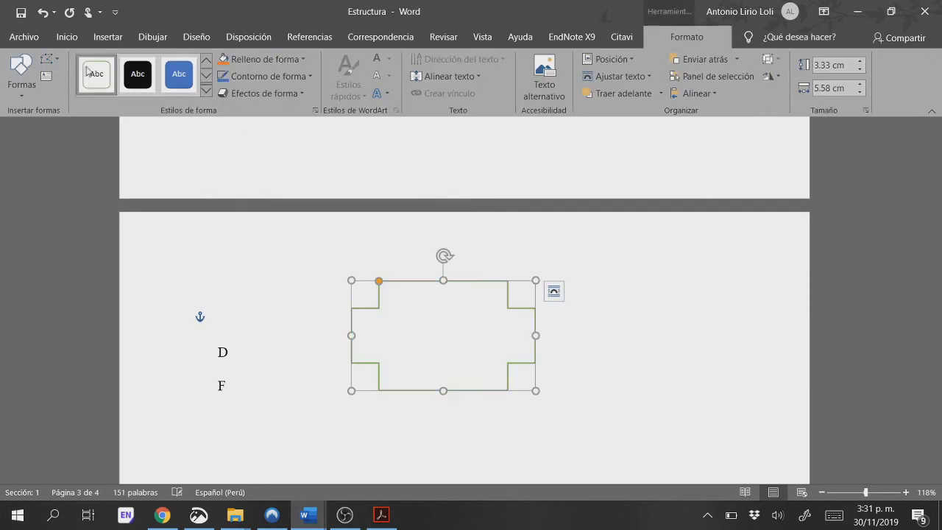
pyautogui.click(381, 411)
# Step: Delete the filler letters "D" and "F" beside the cross shape
pyautogui.click(218, 352)
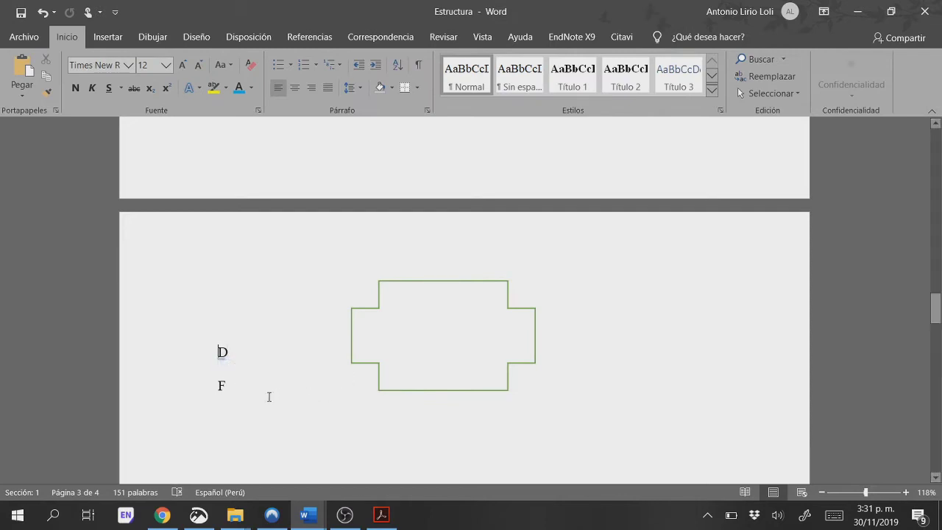
pyautogui.press('Delete')
pyautogui.click(218, 383)
pyautogui.press('Delete')
# Step: Insert a caption with the label "Figura" below the cross shape and add the text ": Proceso de inducción"
pyautogui.click(309, 36)
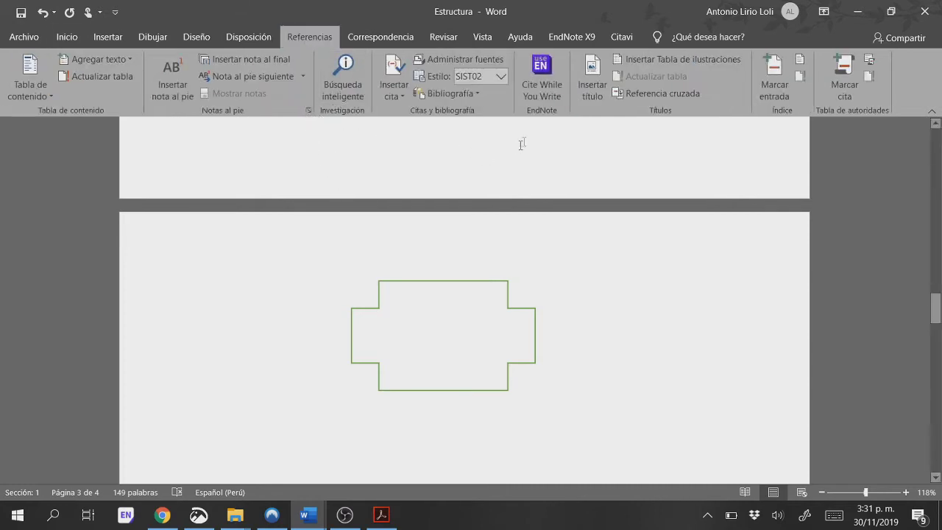
pyautogui.click(596, 84)
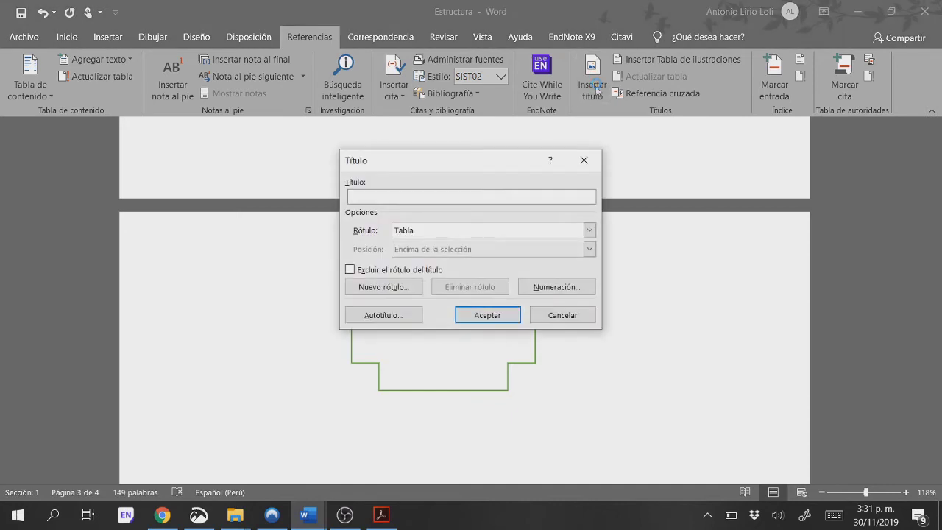
pyautogui.click(588, 230)
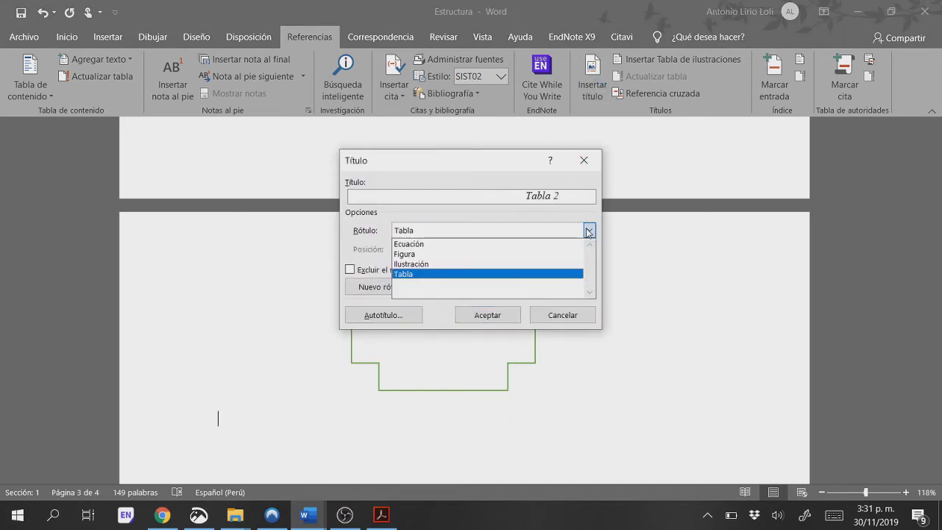
pyautogui.click(534, 254)
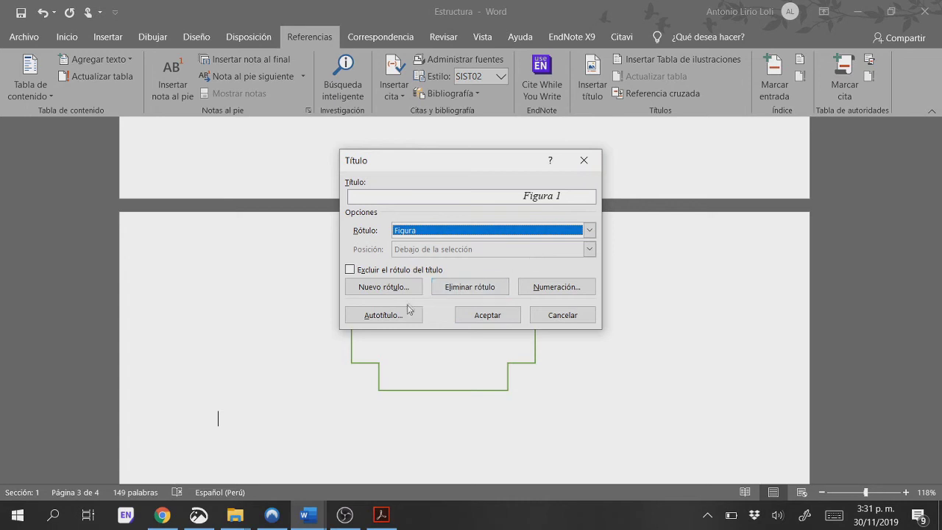
pyautogui.click(486, 315)
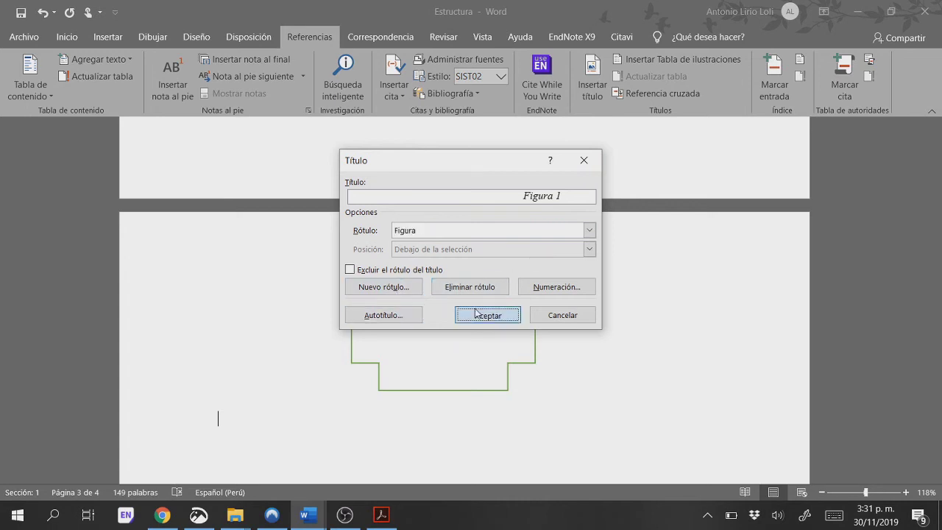
pyautogui.write(': Proceso de')
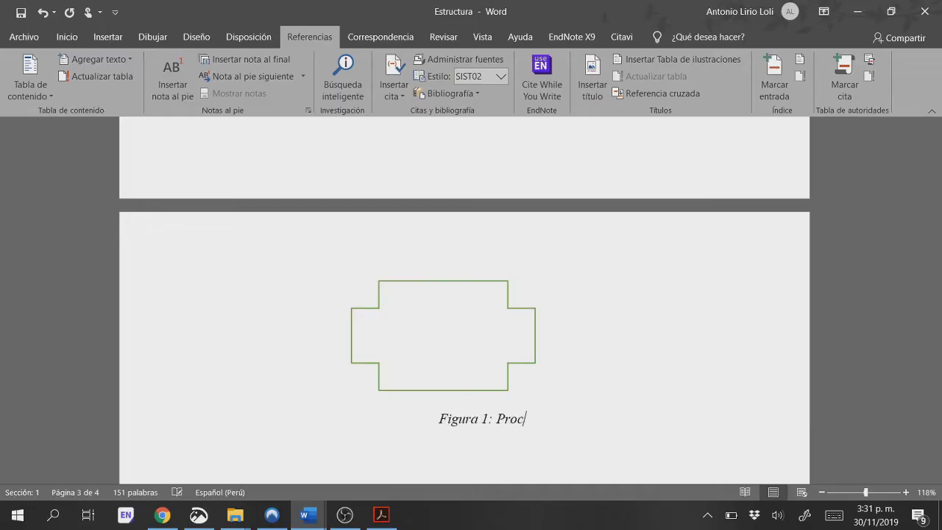
pyautogui.write('ducción')
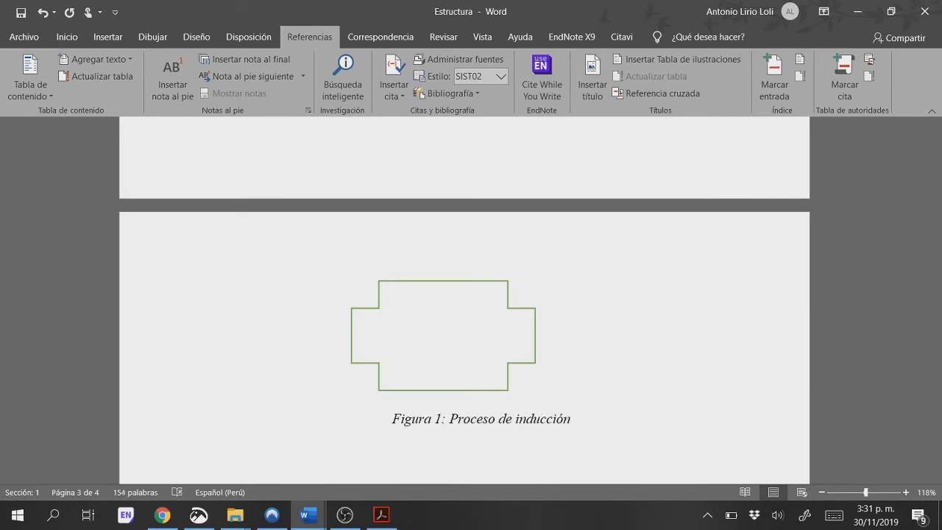
pyautogui.scroll(-2, 464, 309)
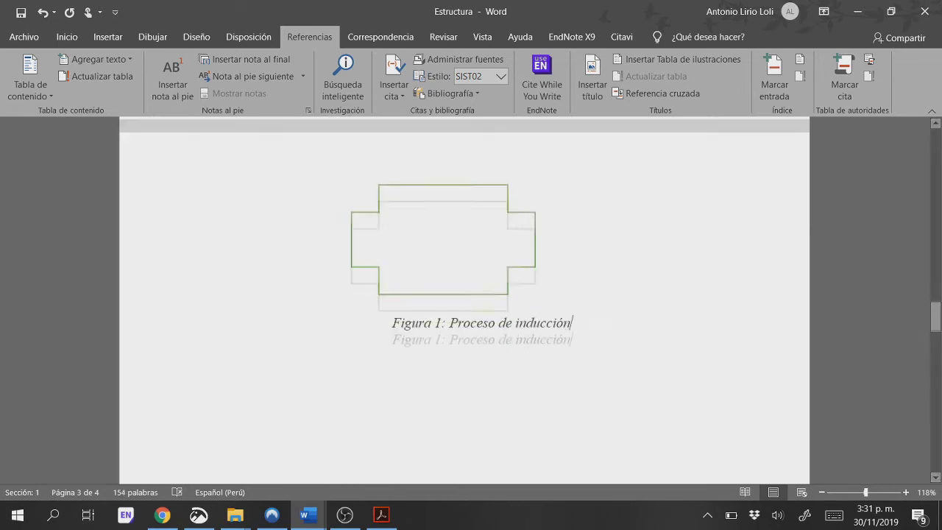
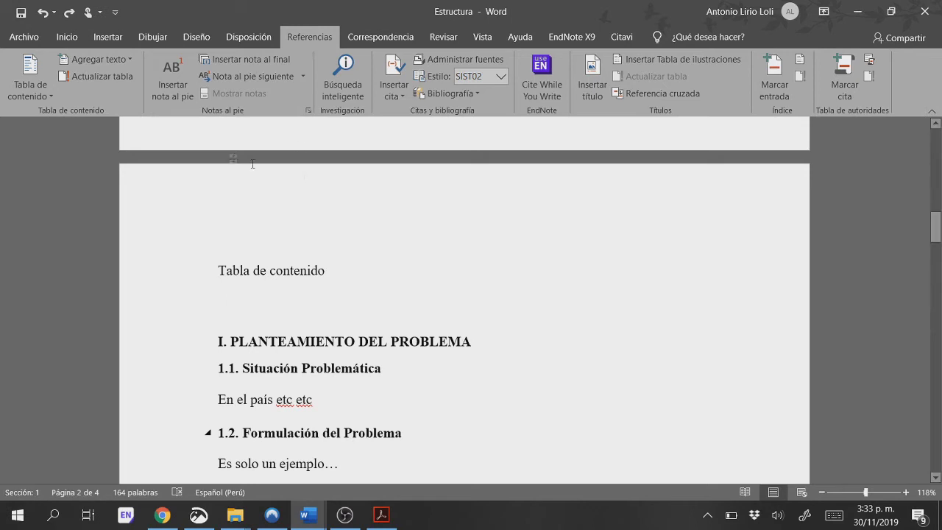
# Step: Start a custom table of contents under "Tabla de contenido" and set its TDC 1 style to Times New Roman, 12 pt, bold
pyautogui.click(55, 100)
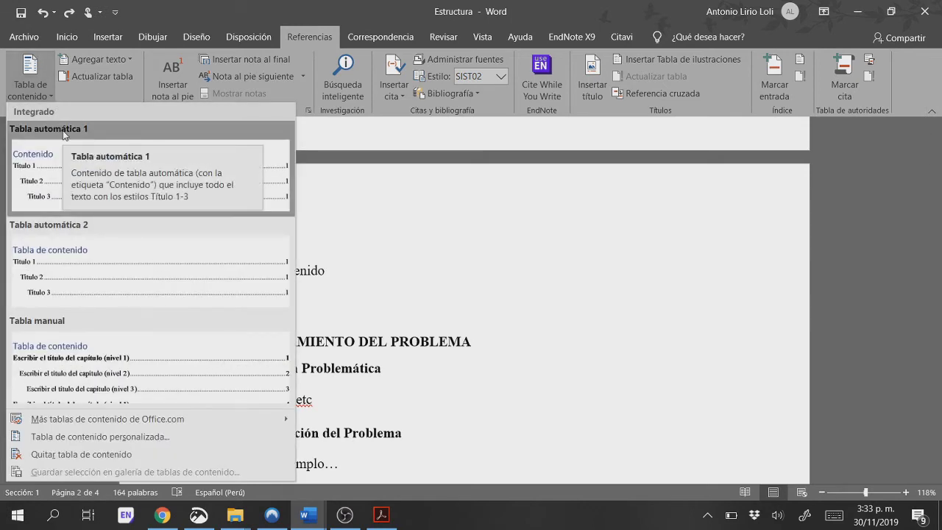
pyautogui.click(147, 436)
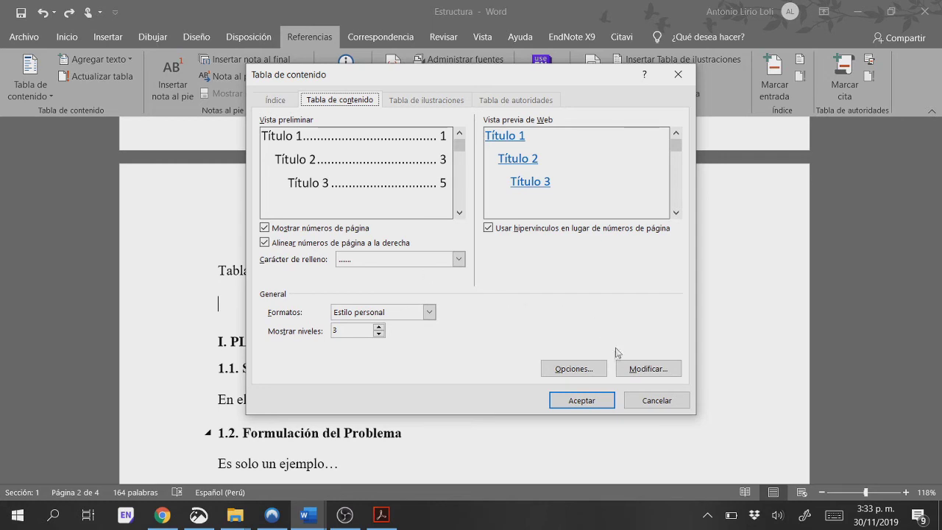
pyautogui.click(645, 371)
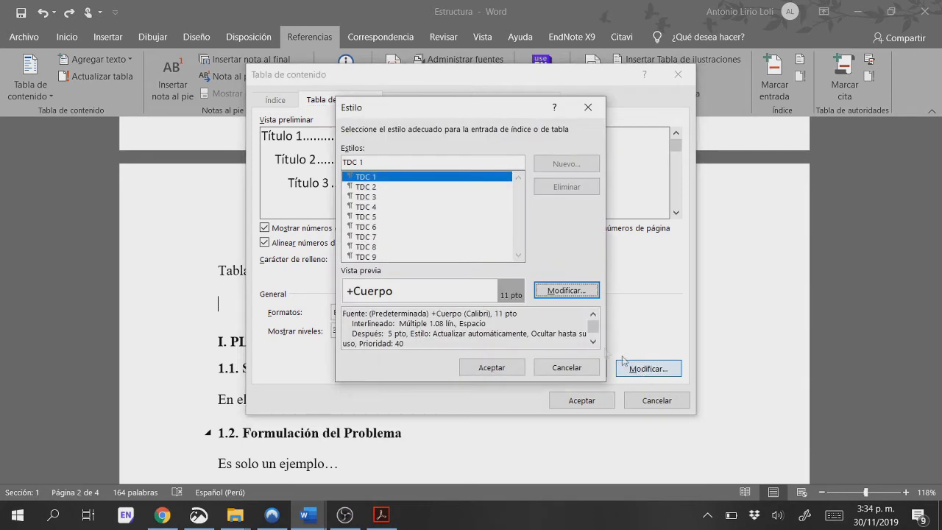
pyautogui.click(371, 178)
pyautogui.click(554, 287)
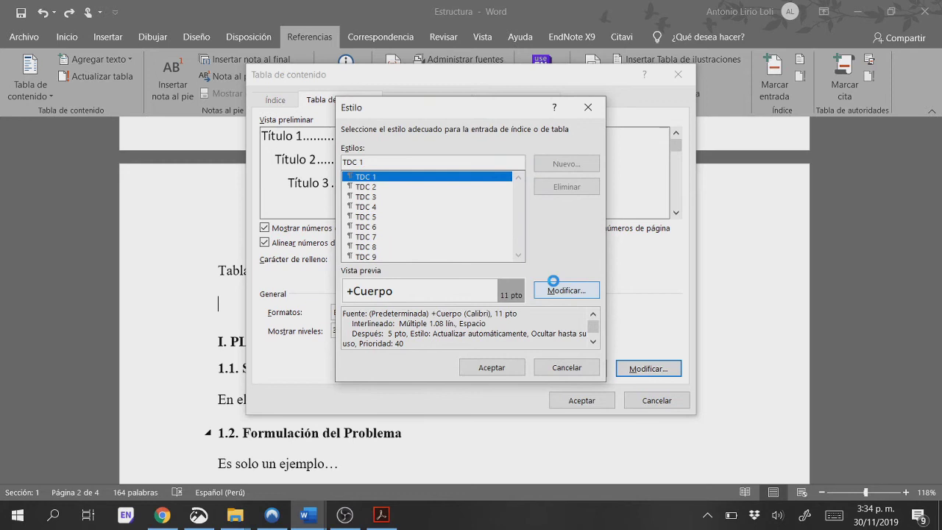
pyautogui.click(335, 178)
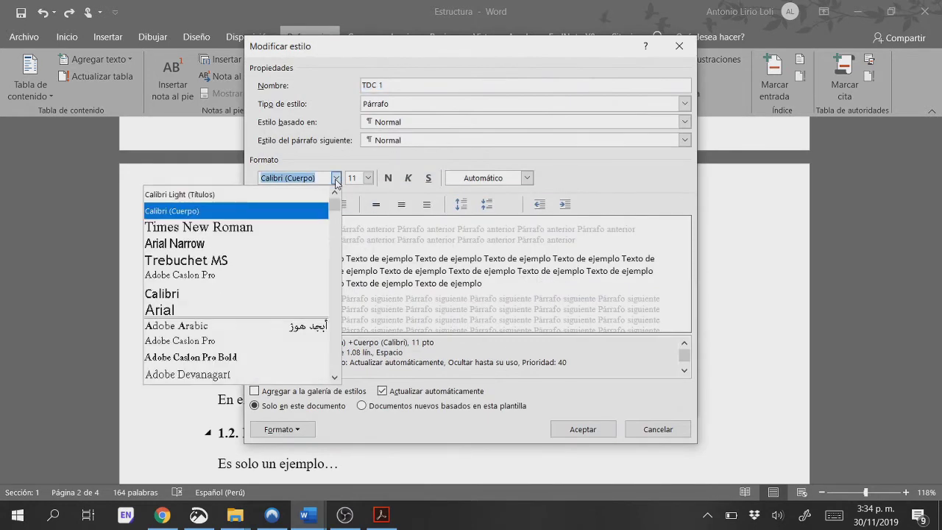
pyautogui.click(305, 231)
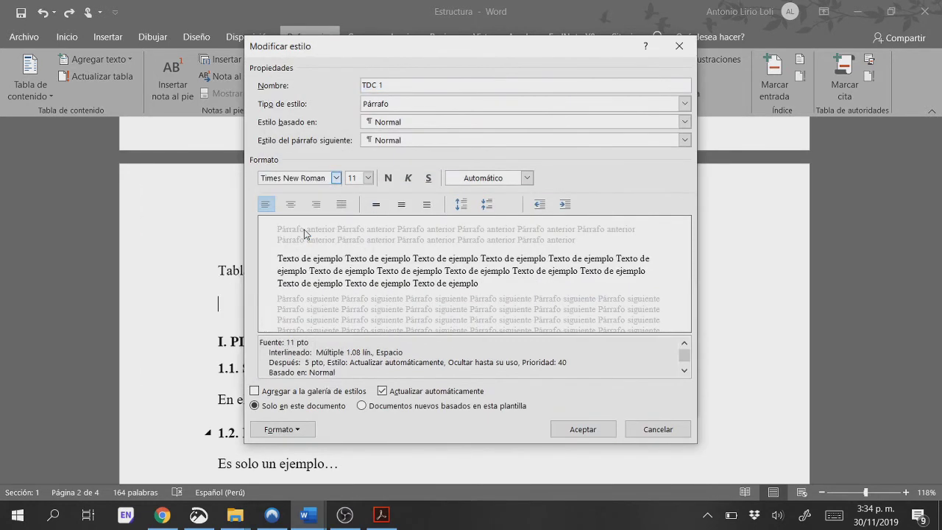
pyautogui.click(367, 179)
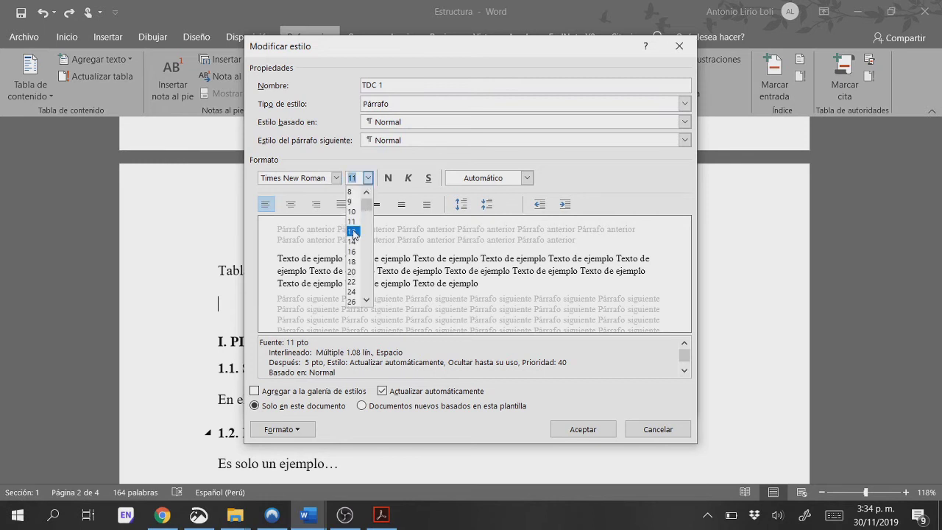
pyautogui.click(353, 232)
pyautogui.click(388, 180)
pyautogui.click(581, 427)
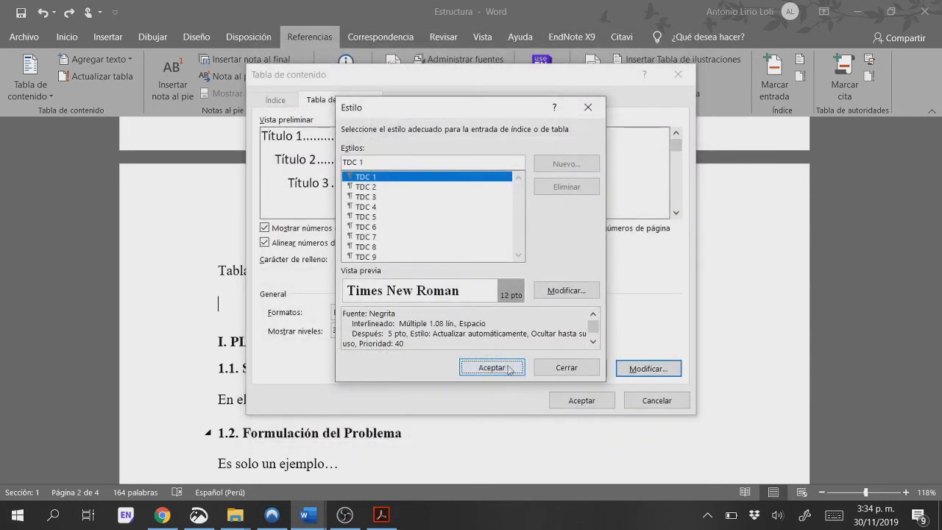
pyautogui.click(491, 367)
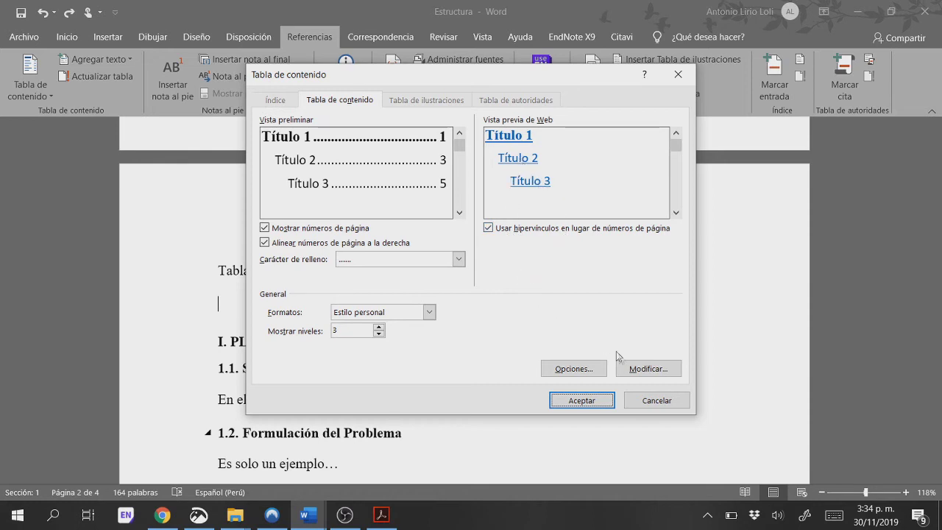
# Step: Modify the TDC 2 style of the table of contents to Times New Roman, 12 pt
pyautogui.click(640, 367)
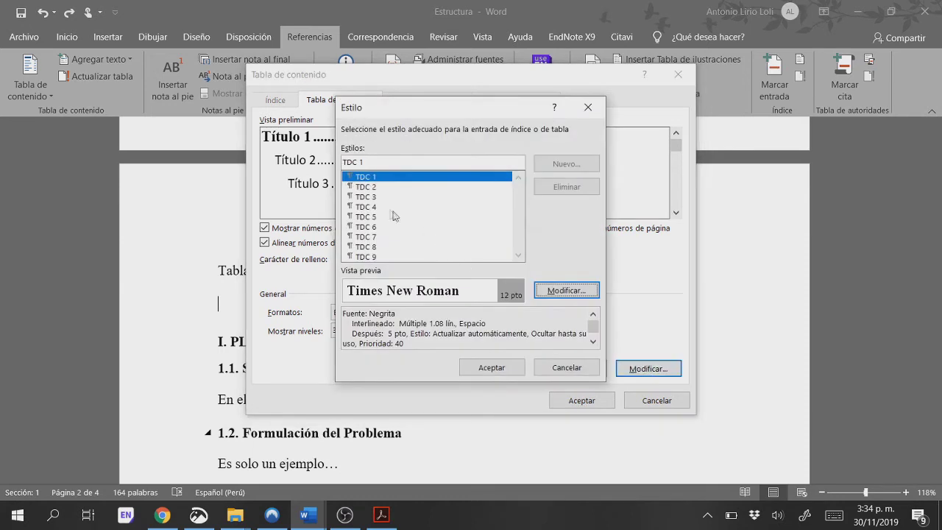
pyautogui.click(372, 187)
pyautogui.click(563, 291)
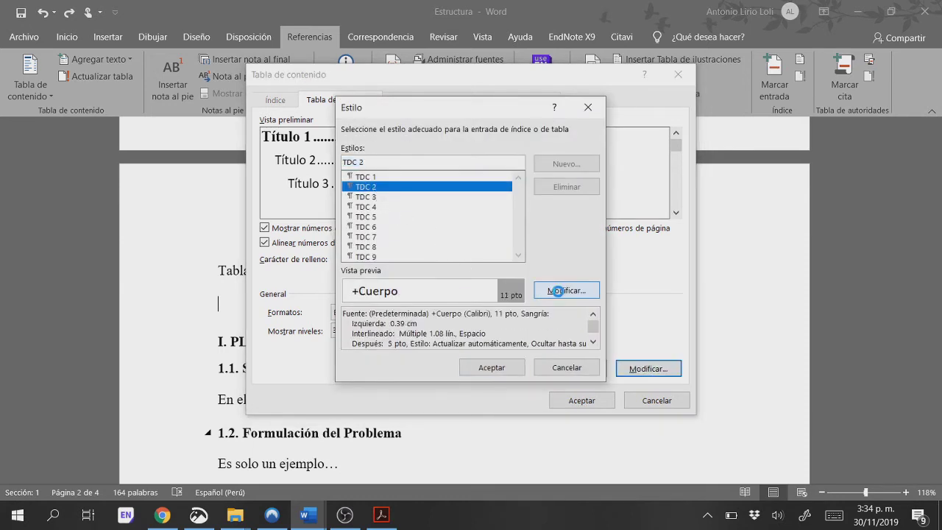
pyautogui.click(335, 177)
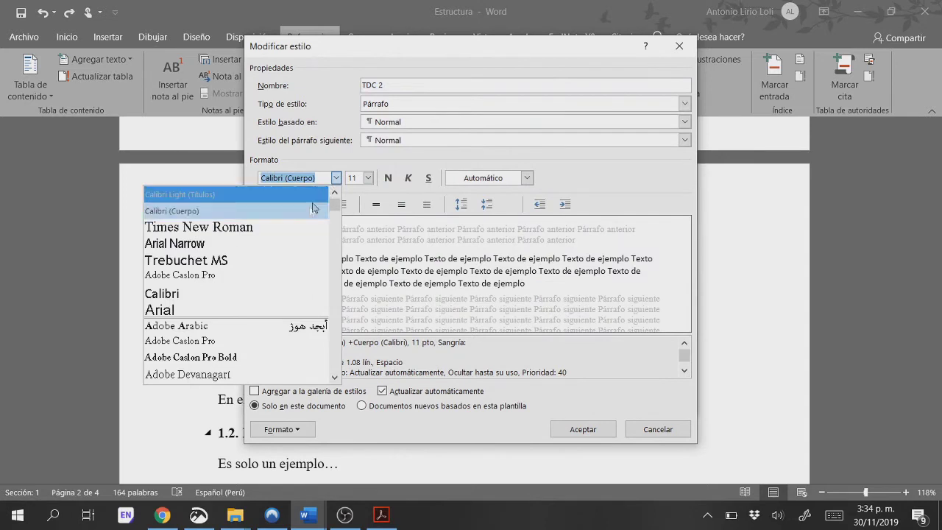
pyautogui.click(311, 219)
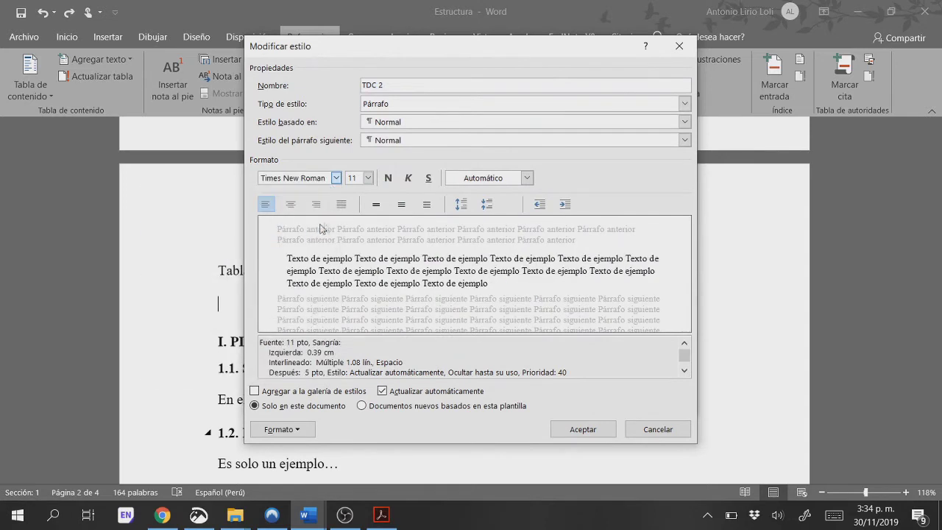
pyautogui.click(368, 178)
pyautogui.click(351, 231)
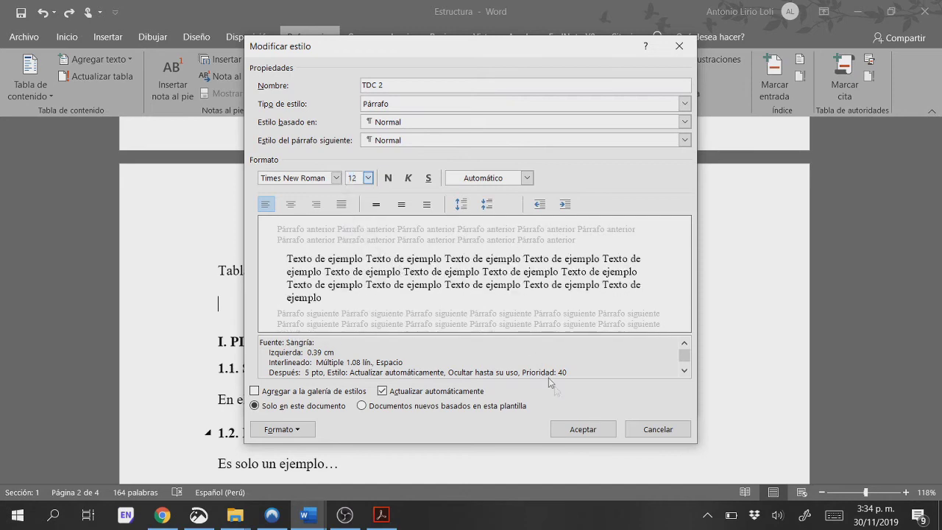
pyautogui.click(578, 429)
pyautogui.click(515, 367)
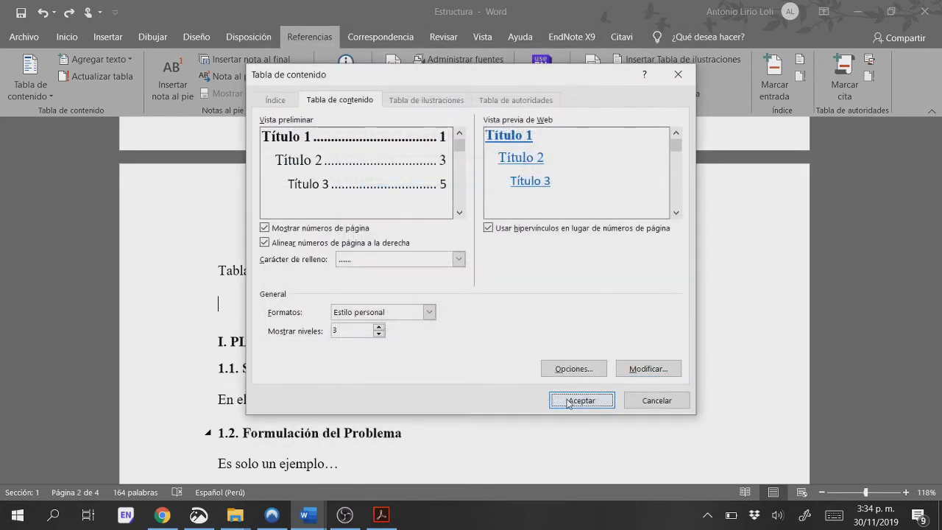
# Step: Insert the customised table of contents below the "Tabla de contenido" line and look it over
pyautogui.click(573, 401)
pyautogui.scroll(-6, 548, 338)
pyautogui.scroll(4, 547, 323)
pyautogui.scroll(3, 544, 313)
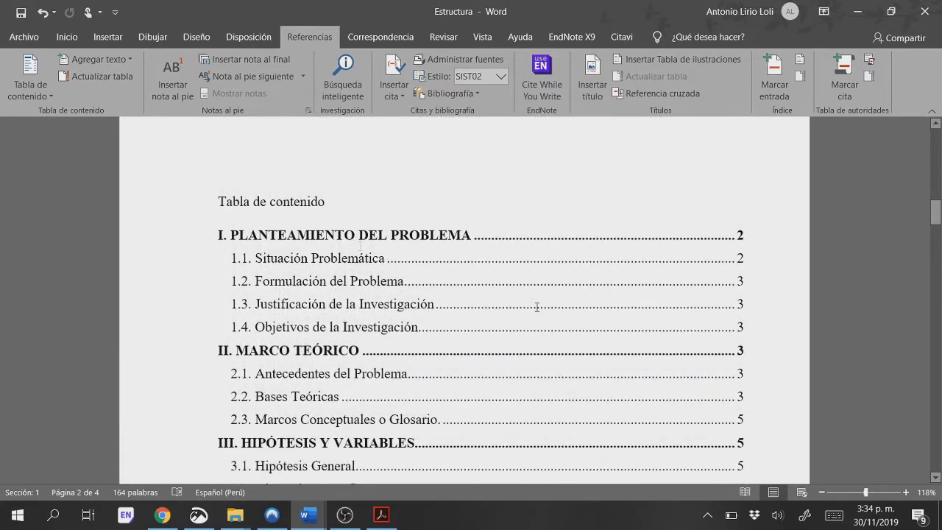
# Step: Make the "Tabla de contenido" title bold and centred
pyautogui.tripleClick(297, 205)
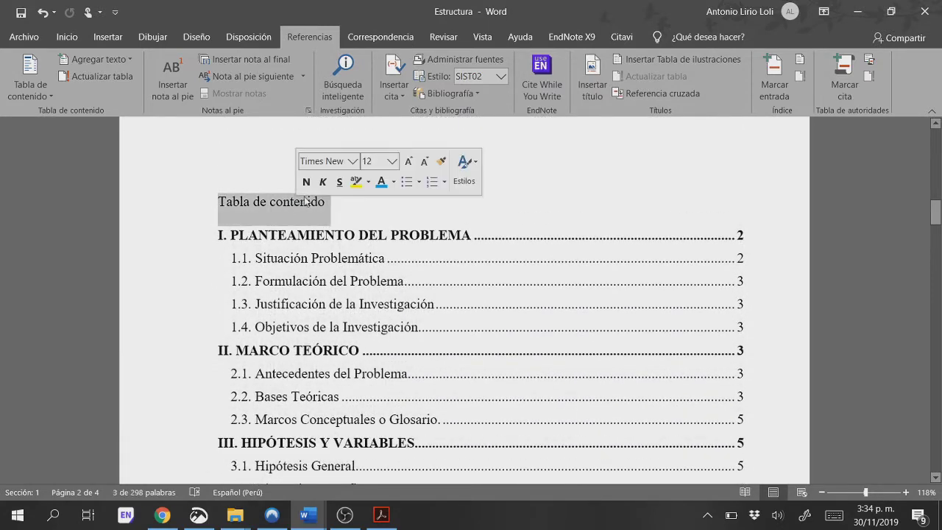
pyautogui.hotkey('ctrl', 'n')
pyautogui.hotkey('ctrl', 't')
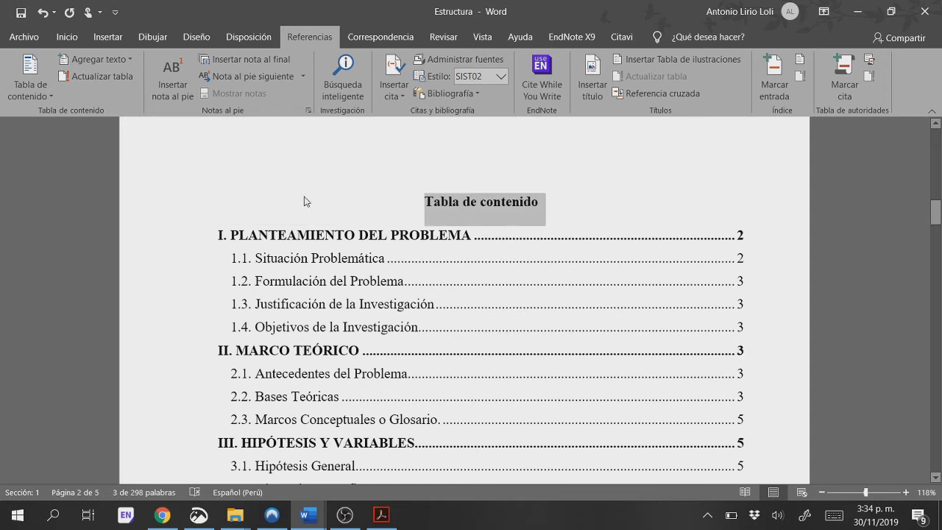
pyautogui.click(440, 158)
# Step: Add blank lines after the table of contents to reach a new page and write the title "Indice de tablas y figuras" there
pyautogui.scroll(-5, 518, 168)
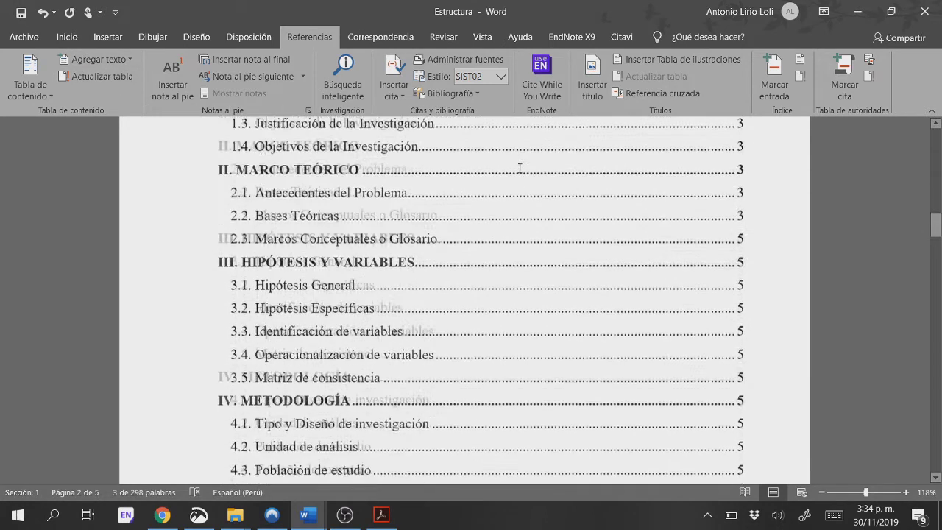
pyautogui.scroll(-7, 518, 169)
pyautogui.scroll(3, 515, 174)
pyautogui.scroll(8, 516, 173)
pyautogui.scroll(-10, 515, 177)
pyautogui.scroll(-4, 514, 177)
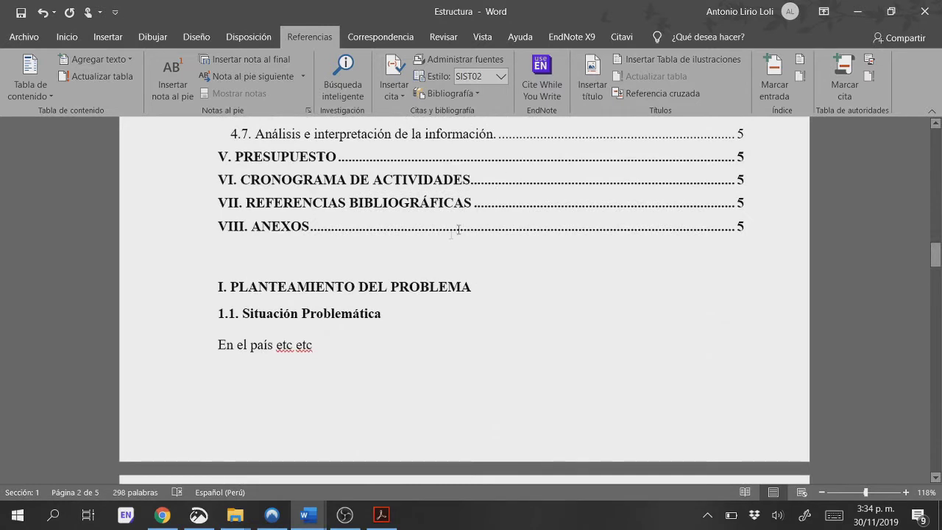
pyautogui.press('Return')
pyautogui.press('Return')
pyautogui.press('Return')
pyautogui.press('Return')
pyautogui.press('Return')
pyautogui.press('Return')
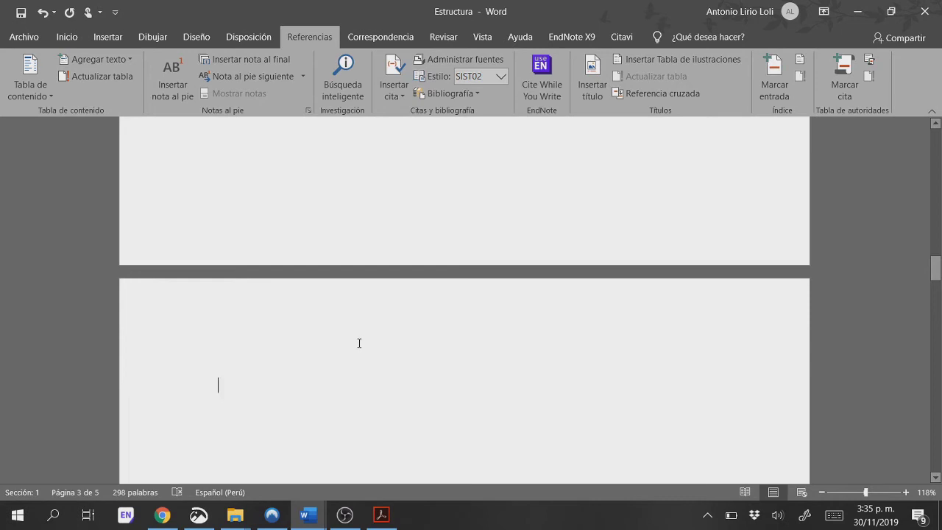
pyautogui.write('Indice de tablas y figuras')
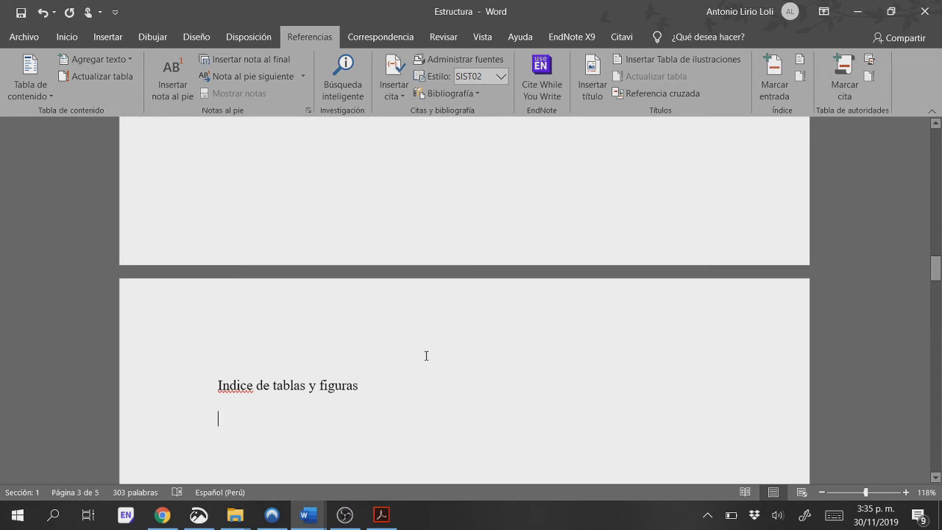
# Step: Insert a table of illustrations for the caption label "Tabla" below the "Indice de tablas y figuras" title, keeping its existing entry style
pyautogui.click(677, 65)
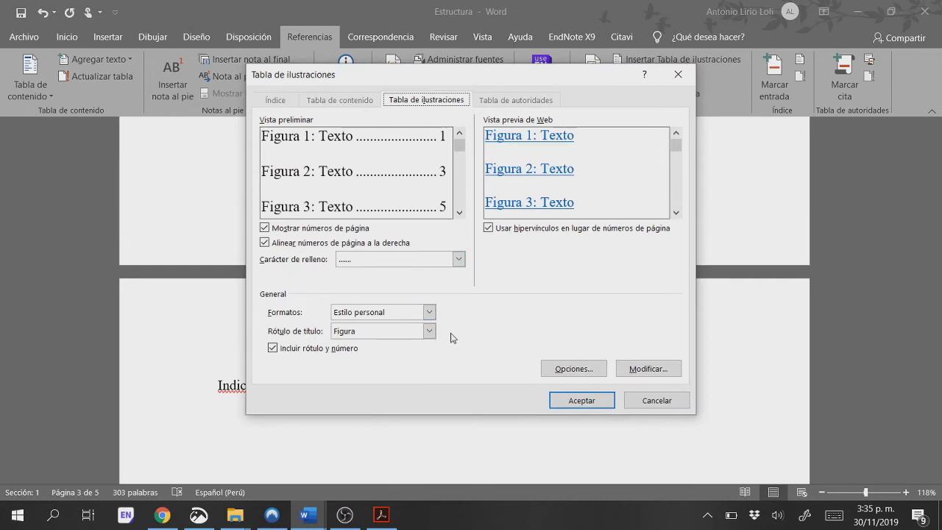
pyautogui.click(429, 331)
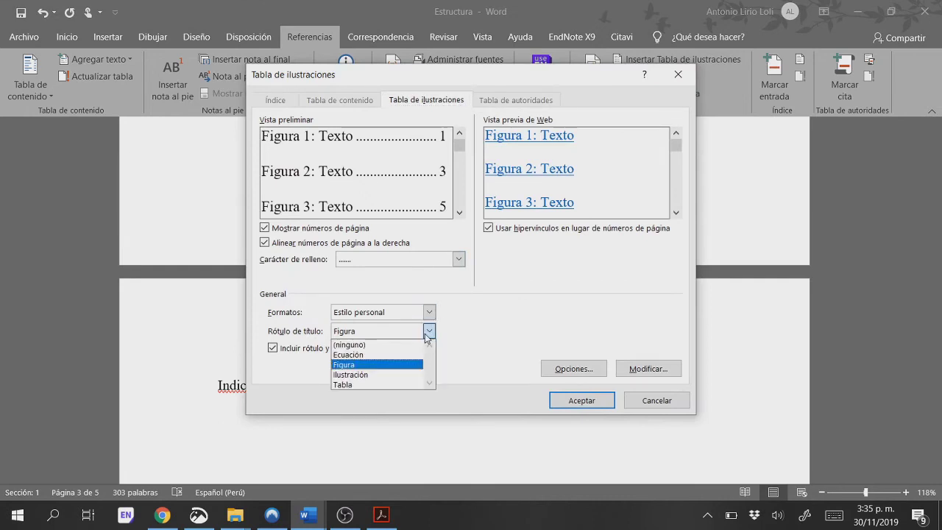
pyautogui.click(403, 384)
pyautogui.click(647, 372)
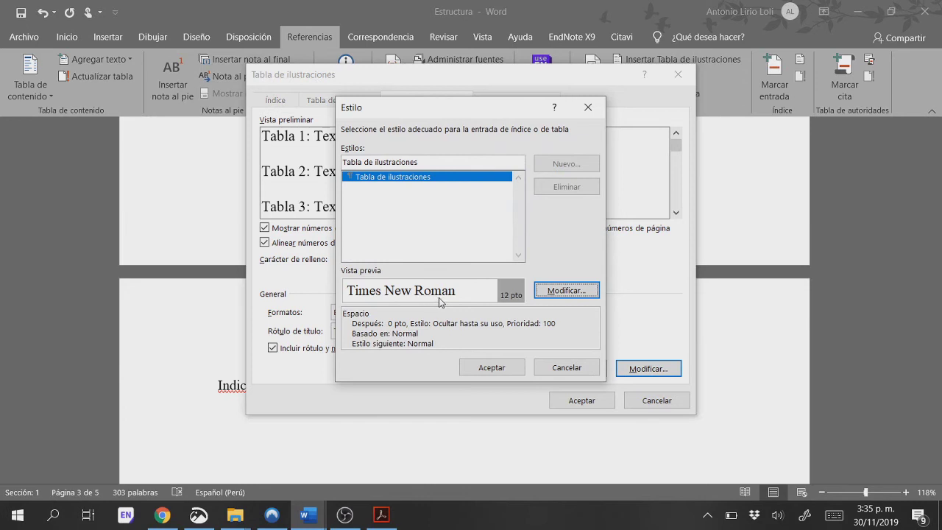
pyautogui.click(492, 367)
pyautogui.click(581, 400)
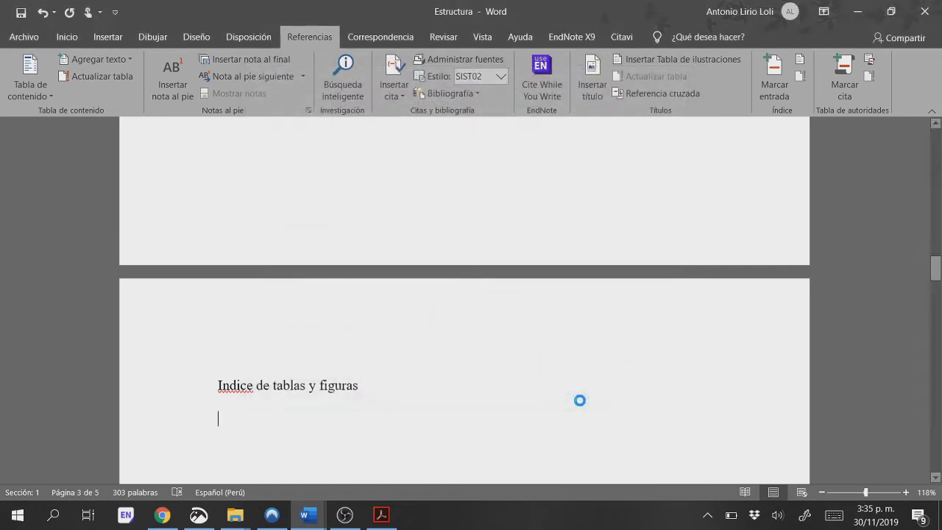
# Step: Insert a table of illustrations for the caption label "Figura" below the list of tables
pyautogui.scroll(-3, 578, 391)
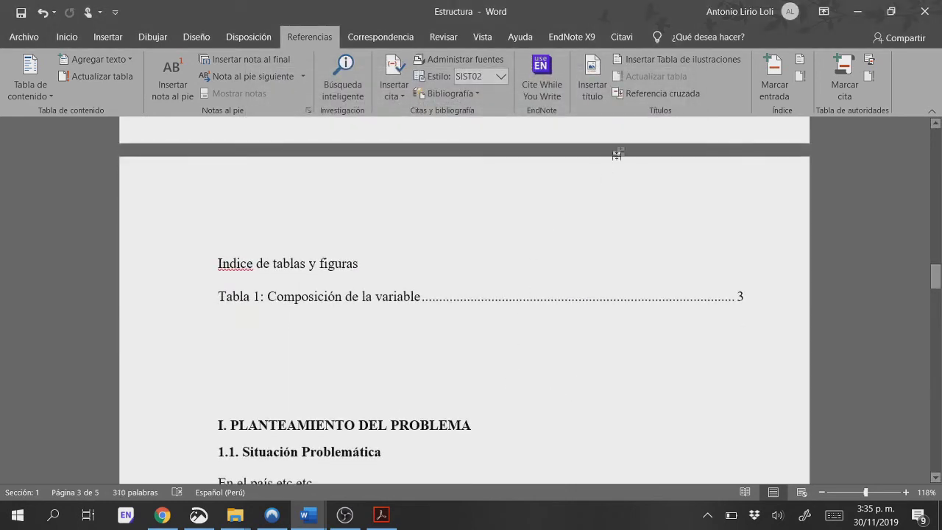
pyautogui.click(668, 60)
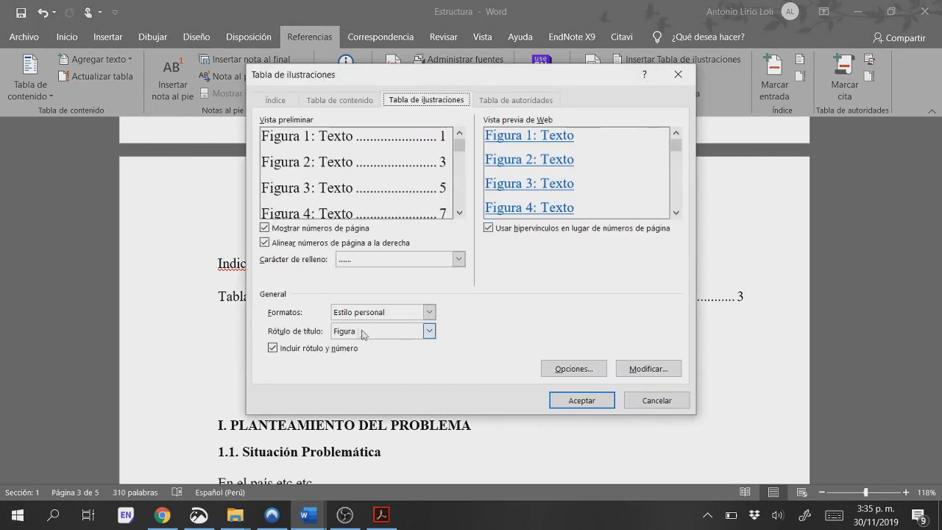
pyautogui.click(579, 400)
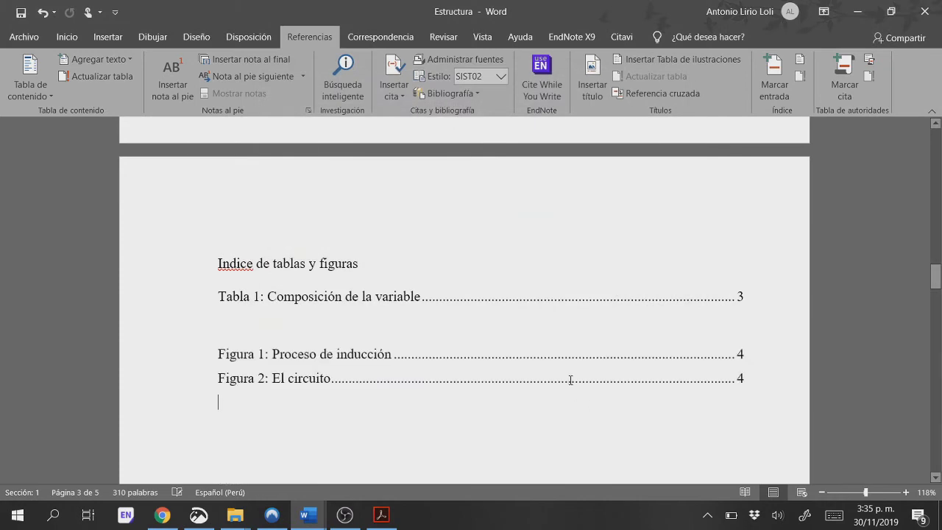
# Step: Make the "Indice de tablas y figuras" title bold and centred, and correct its first word to "Índice"
pyautogui.tripleClick(303, 259)
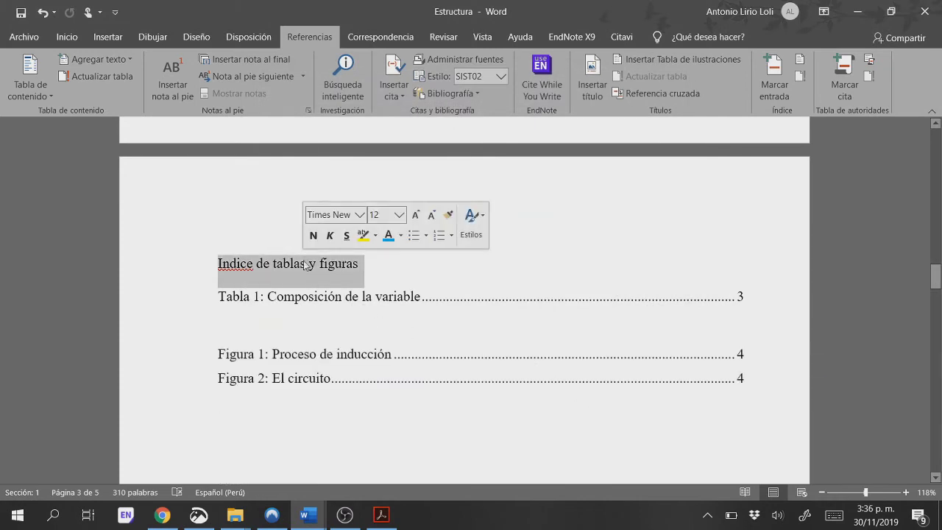
pyautogui.click(326, 234)
pyautogui.hotkey('ctrl', 't')
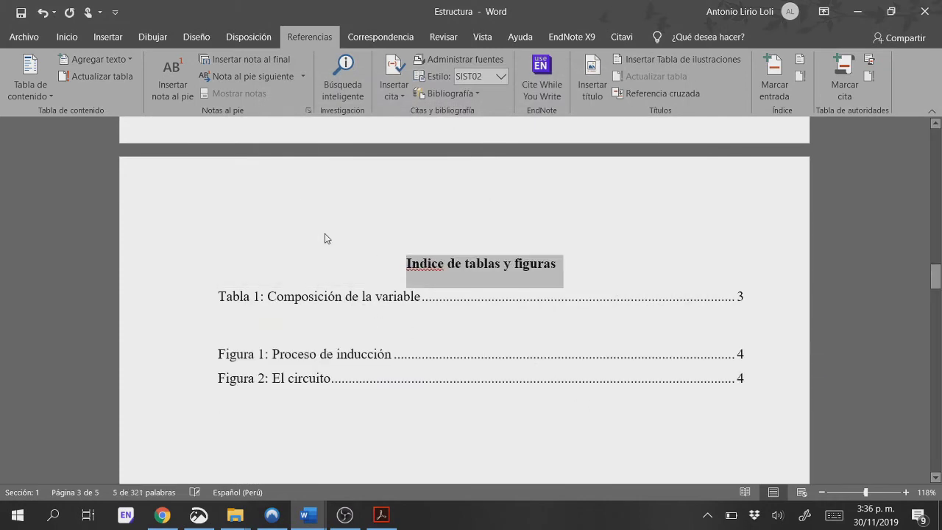
pyautogui.click(420, 262)
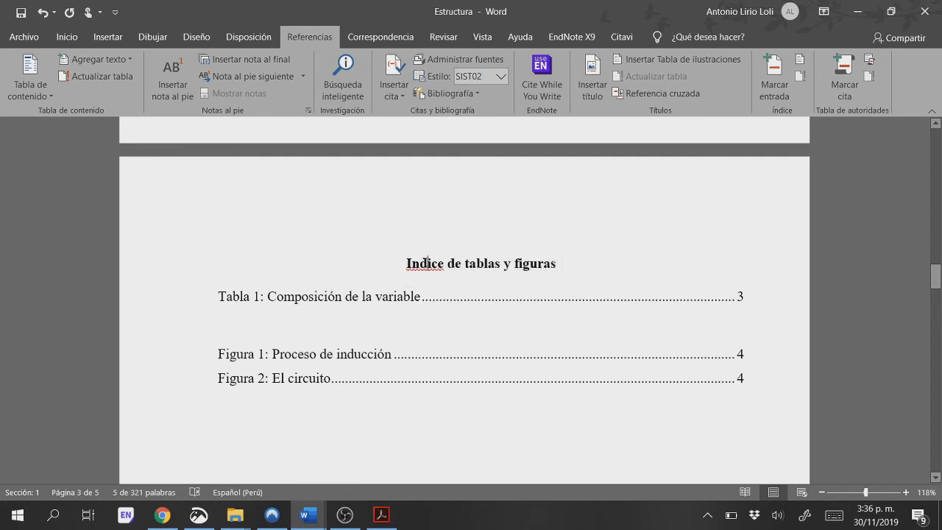
pyautogui.rightClick(427, 263)
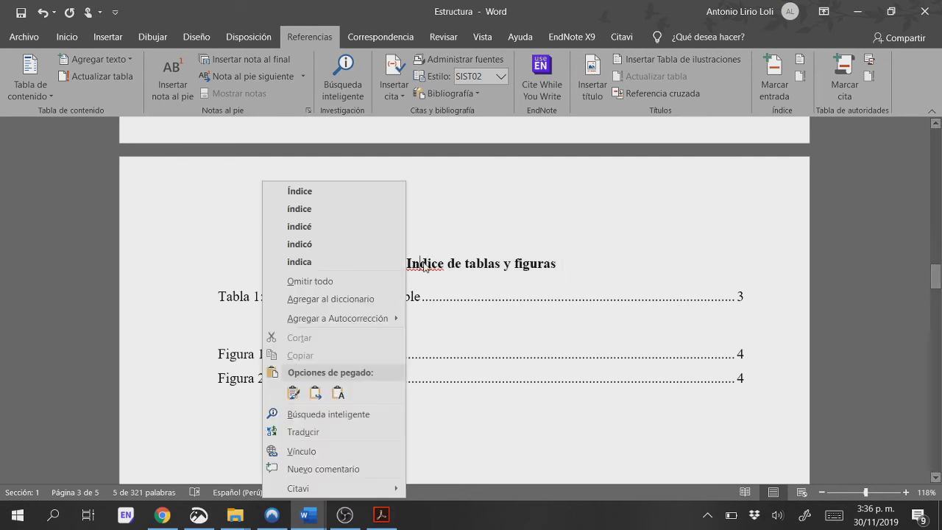
pyautogui.click(340, 192)
# Step: Move the "I. PLANTEAMIENTO DEL PROBLEMA" heading to the start of a new page after the caption indexes
pyautogui.scroll(-3, 446, 257)
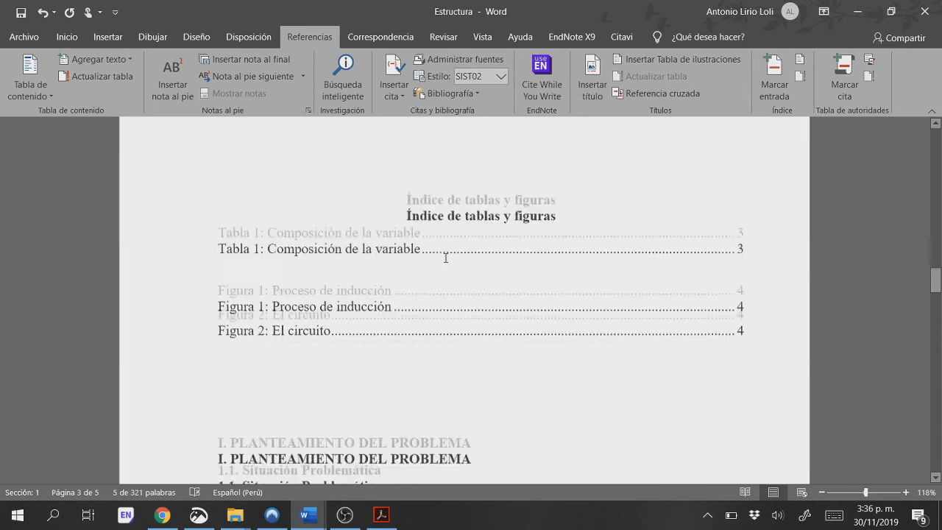
pyautogui.scroll(-5, 456, 279)
pyautogui.scroll(6, 464, 290)
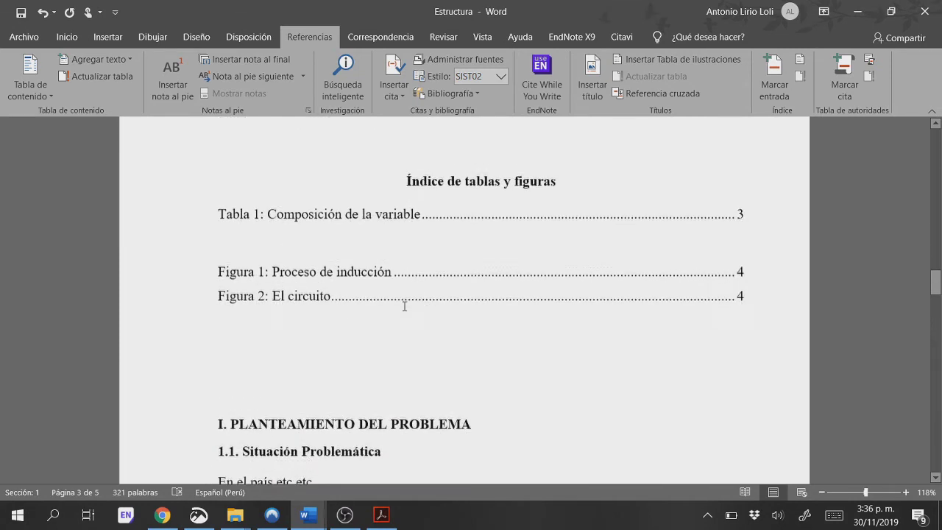
pyautogui.click(367, 380)
pyautogui.press('Down')
pyautogui.scroll(-8, 290, 390)
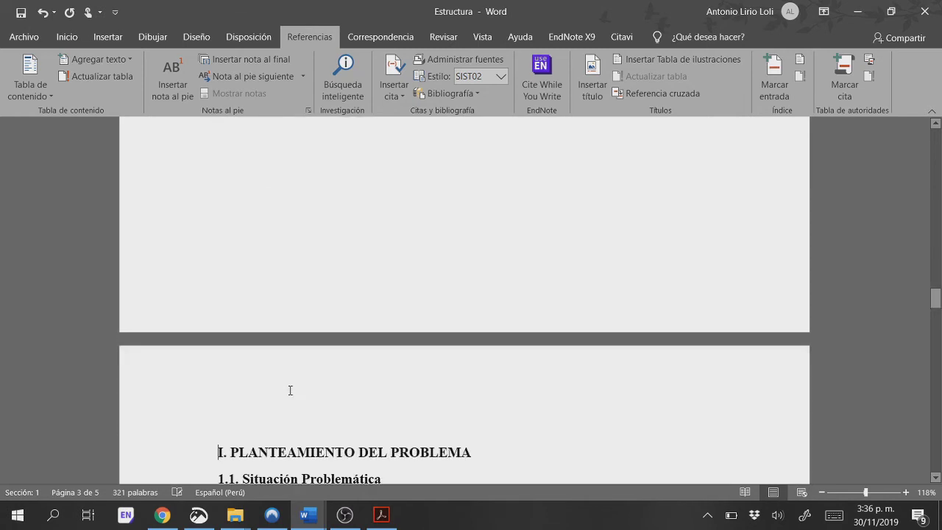
# Step: Add two blank lines below "Es solo un ejemplo…" in section 1.2
pyautogui.scroll(-4, 345, 344)
pyautogui.scroll(3, 345, 342)
pyautogui.scroll(1, 345, 341)
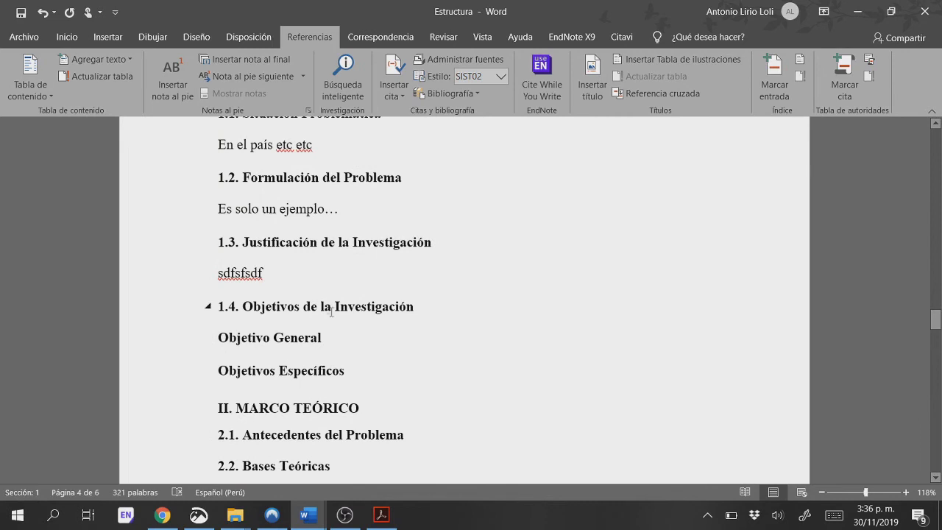
pyautogui.click(371, 207)
pyautogui.press('Return')
pyautogui.press('Return')
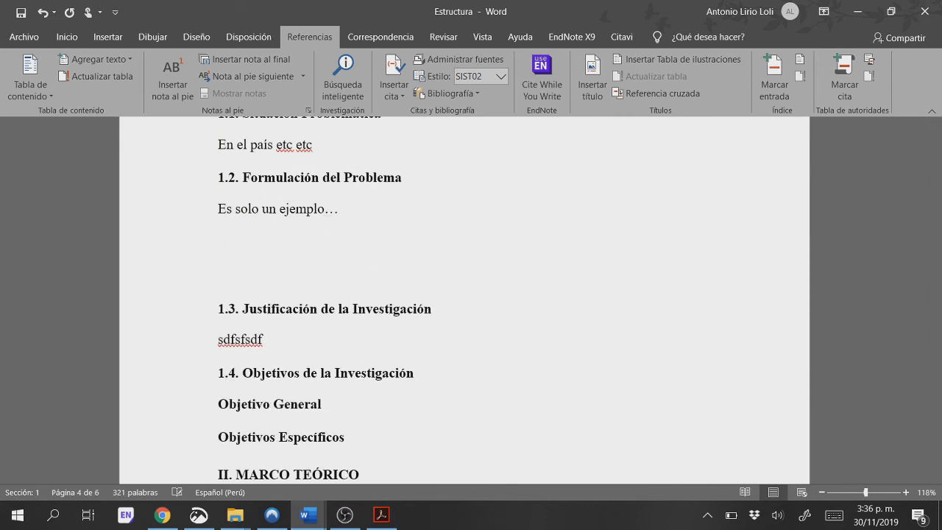
pyautogui.click(118, 37)
pyautogui.click(63, 77)
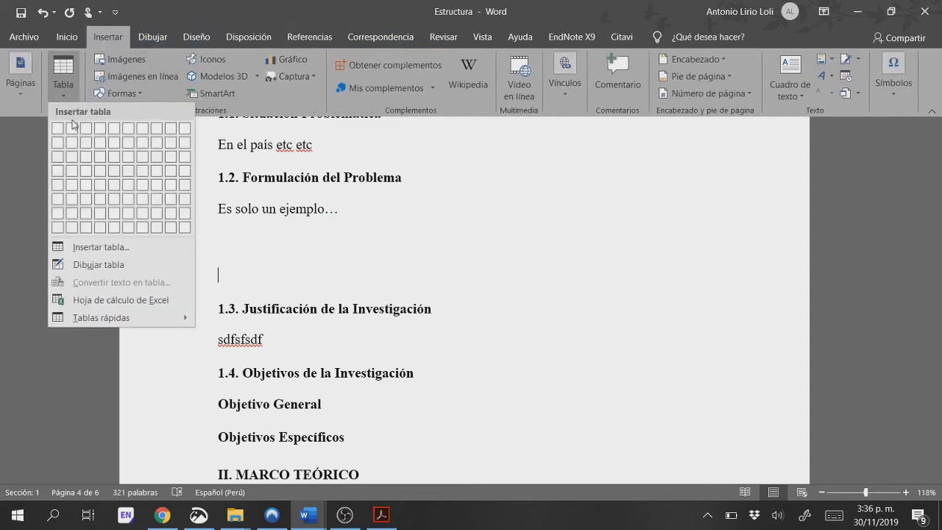
pyautogui.click(360, 195)
# Step: Copy the empty table from section 2.2 Bases Teóricas and paste it below "Es solo un ejemplo…" in section 1.2
pyautogui.scroll(-6, 382, 221)
pyautogui.scroll(1, 311, 203)
pyautogui.click(211, 211)
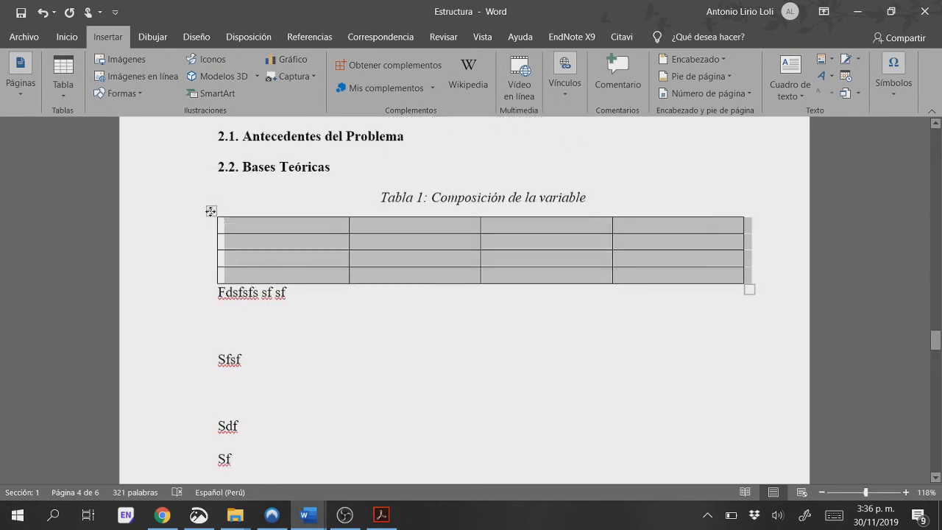
pyautogui.scroll(5, 346, 248)
pyautogui.click(341, 254)
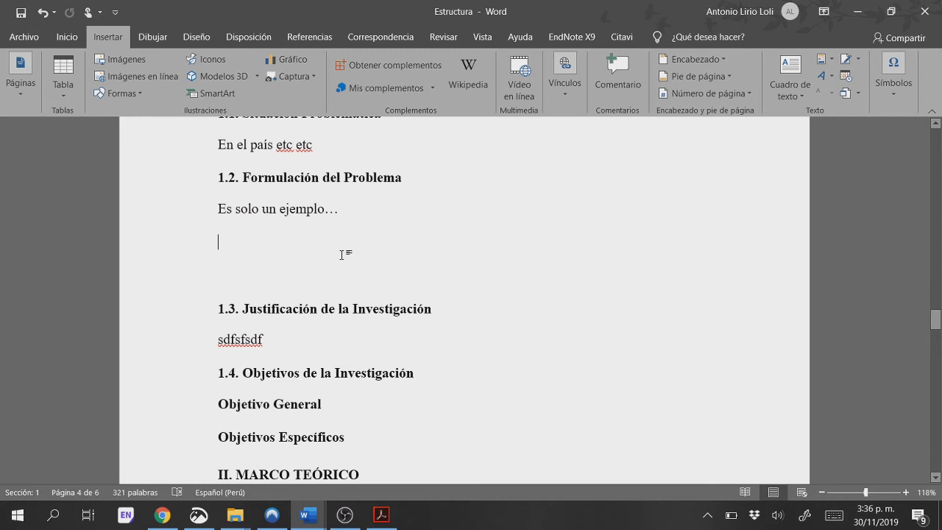
pyautogui.scroll(-1, 341, 255)
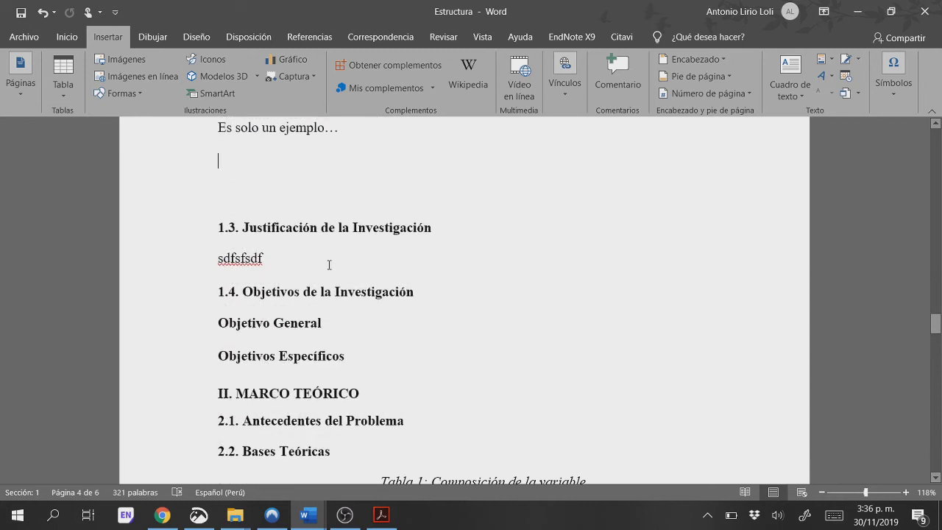
pyautogui.scroll(2, 348, 299)
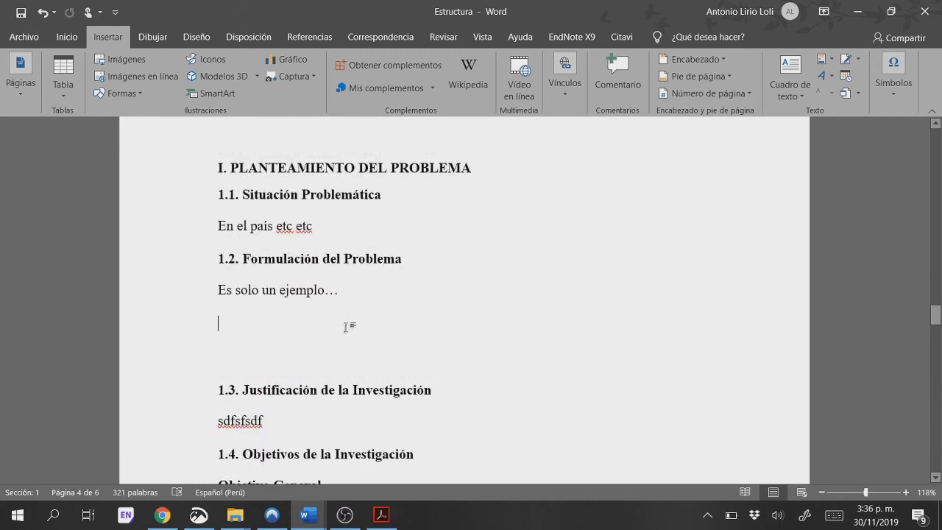
pyautogui.hotkey('ctrl', 'v')
# Step: Add a line above the pasted table and insert a numbered caption there with the label "Tabla" and the text ": Autores"
pyautogui.click(392, 300)
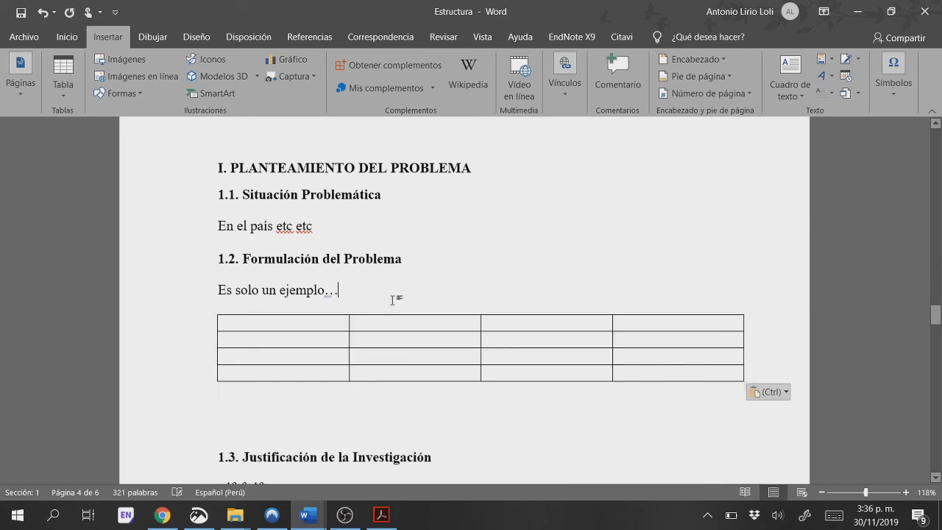
pyautogui.press('Return')
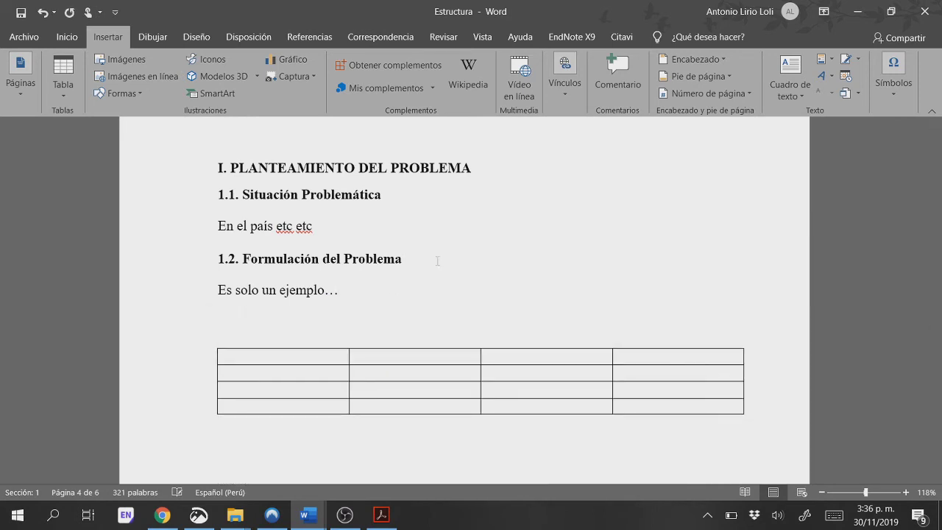
pyautogui.click(315, 38)
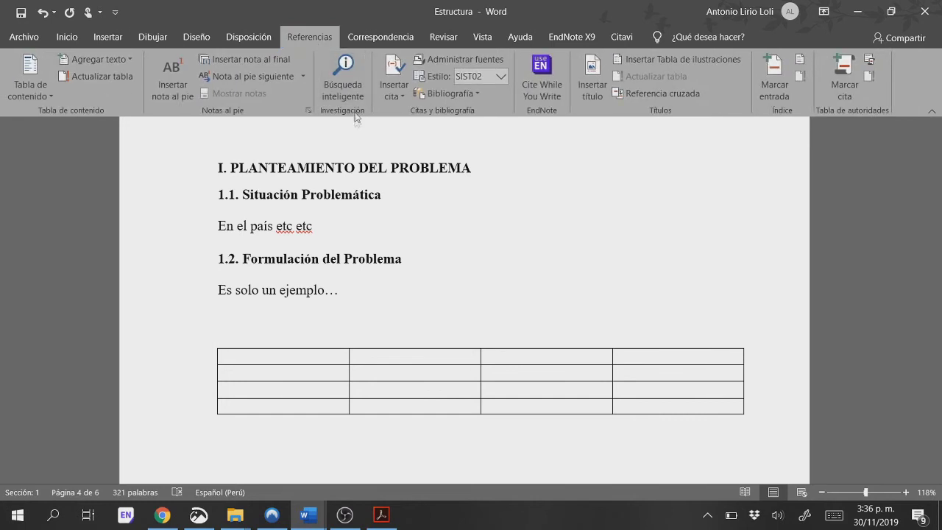
pyautogui.click(592, 81)
pyautogui.click(589, 230)
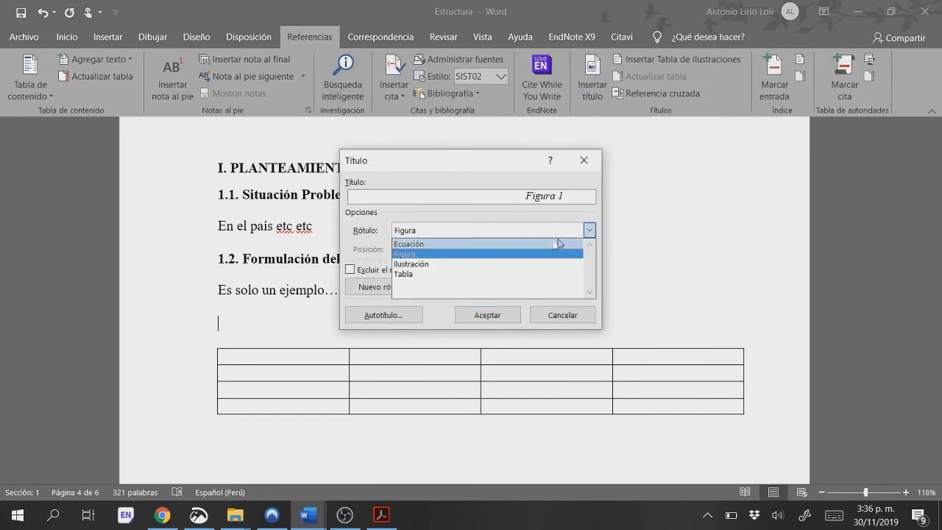
pyautogui.click(535, 274)
pyautogui.click(499, 314)
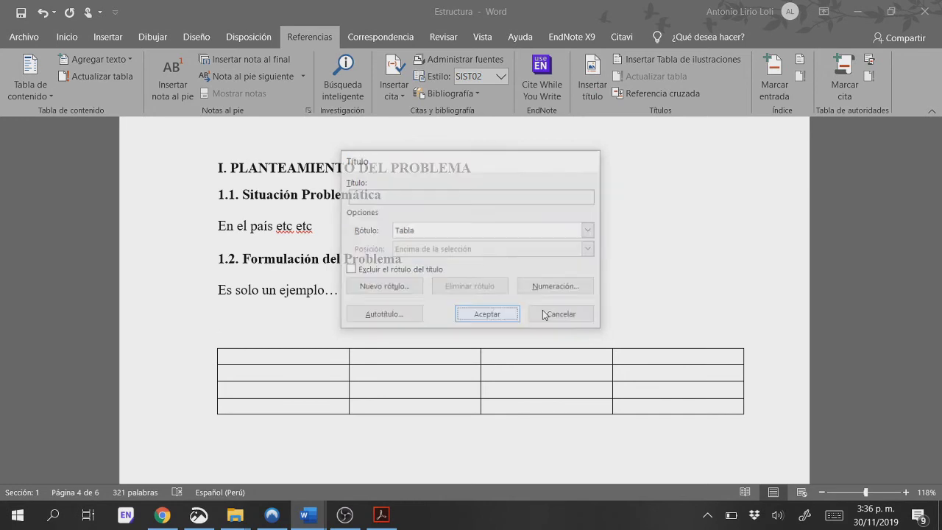
pyautogui.write(': ')
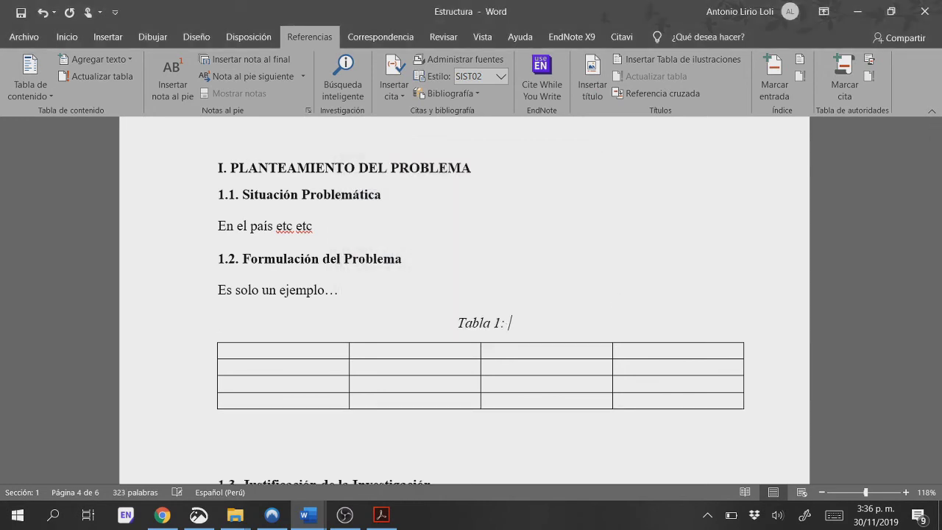
pyautogui.write('Autores')
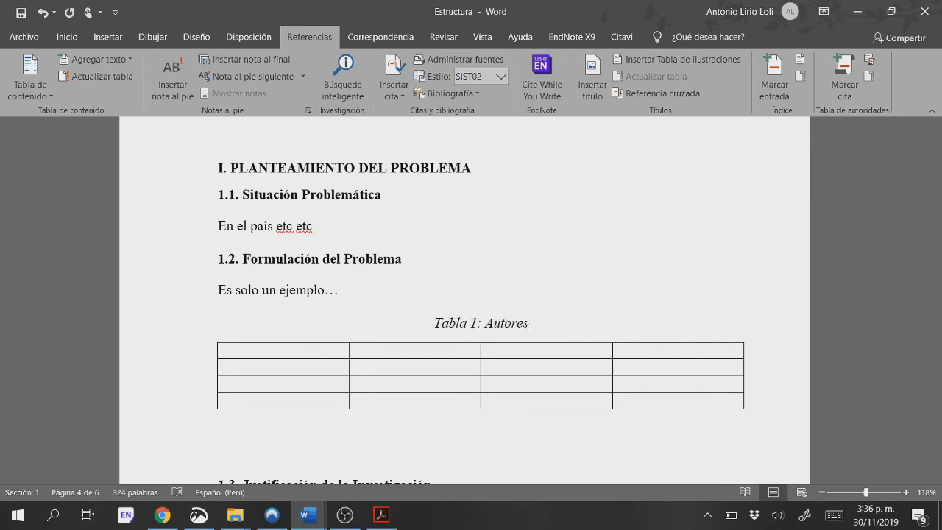
# Step: Fill the header row of the Autores table with "adasd", "sdad", "asdads" and "asdasd", and centre it
pyautogui.click(317, 355)
pyautogui.write('adasd')
pyautogui.press('Tab')
pyautogui.write('sdad')
pyautogui.press('Tab')
pyautogui.write('asdads ')
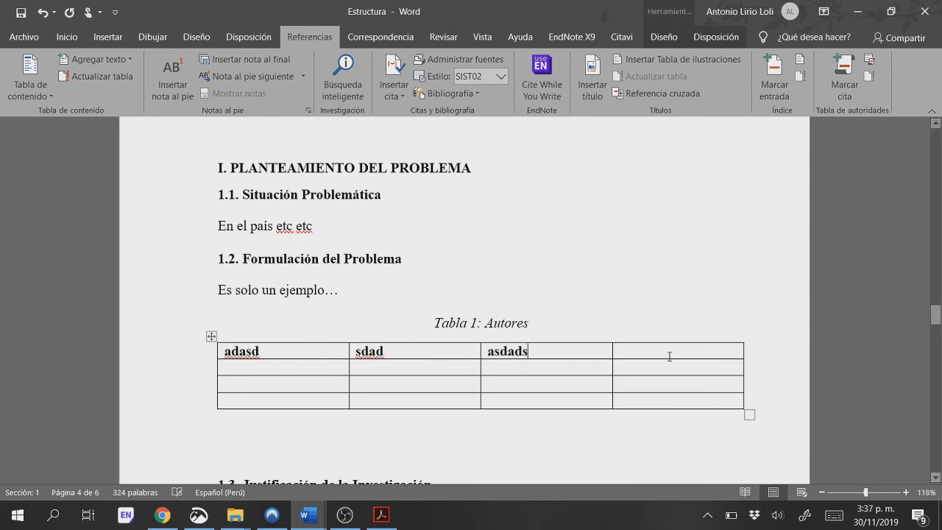
pyautogui.write('asdasd')
pyautogui.moveTo(677, 353); pyautogui.dragTo(338, 336)
pyautogui.hotkey('ctrl', 't')
# Step: Fill the second column below the header with "fsdf", "sdfs", "sdfsdf" and, in an added row, "sdfdsf", and remove the bold from these entries
pyautogui.click(441, 383)
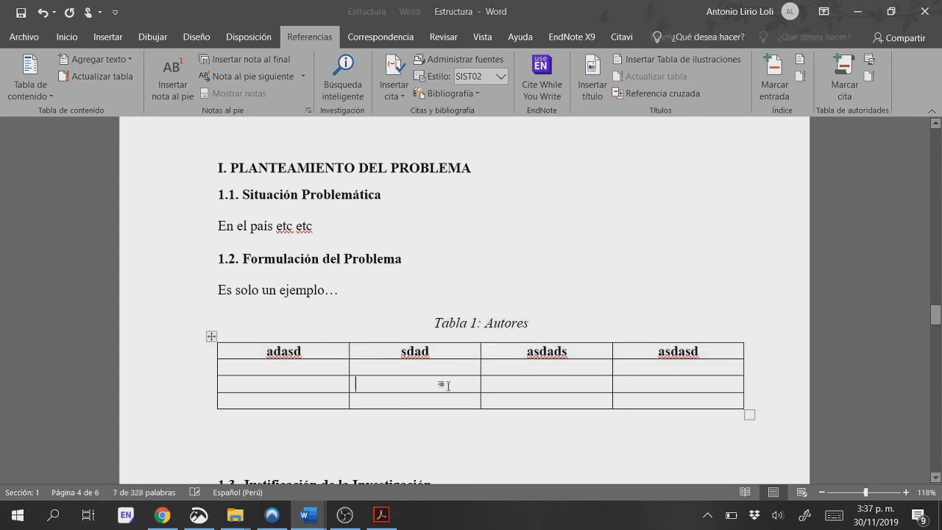
pyautogui.click(423, 368)
pyautogui.write('fsdf')
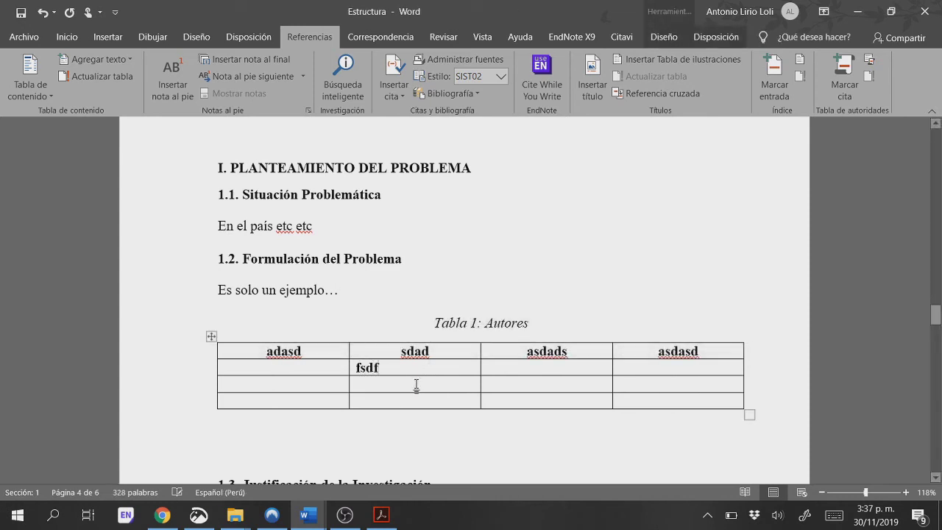
pyautogui.click(416, 384)
pyautogui.write('sdfs')
pyautogui.click(409, 397)
pyautogui.write('sdfsdf')
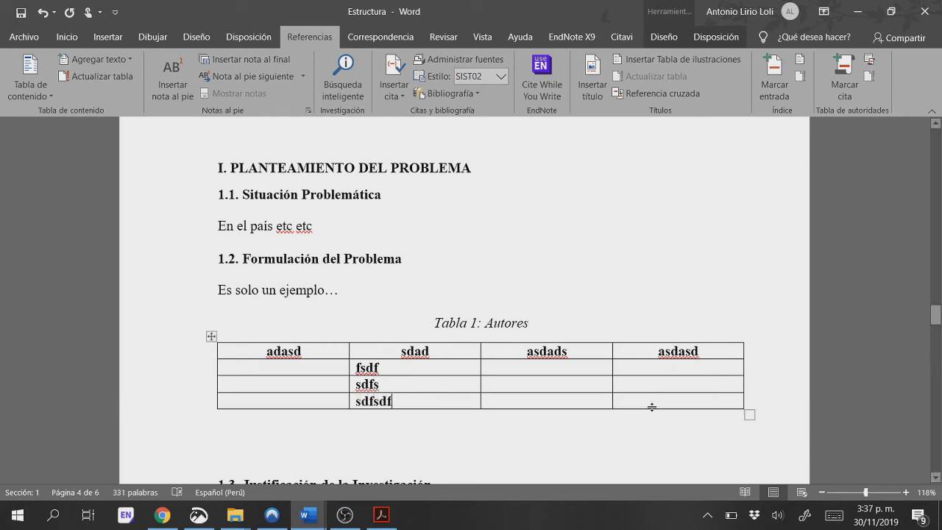
pyautogui.press('Tab')
pyautogui.write('sdfdsf')
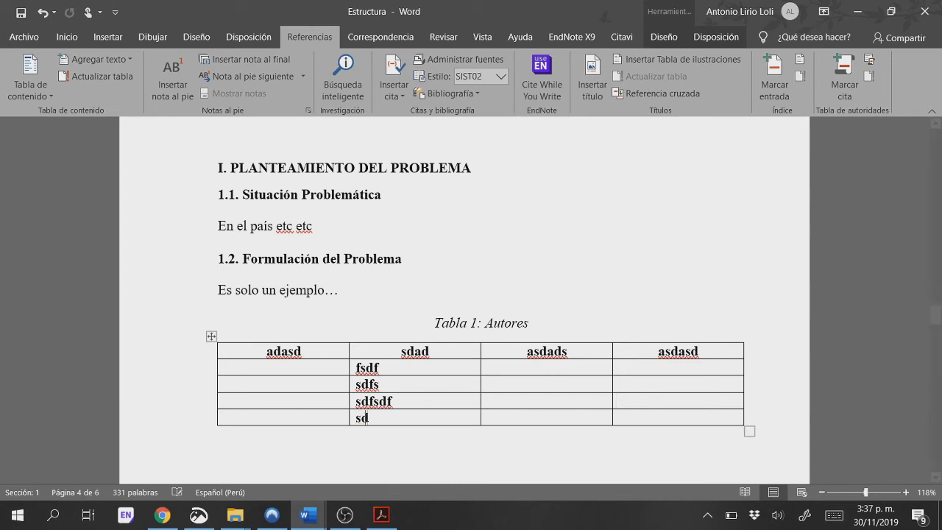
pyautogui.moveTo(401, 418); pyautogui.dragTo(361, 368)
pyautogui.click(411, 367)
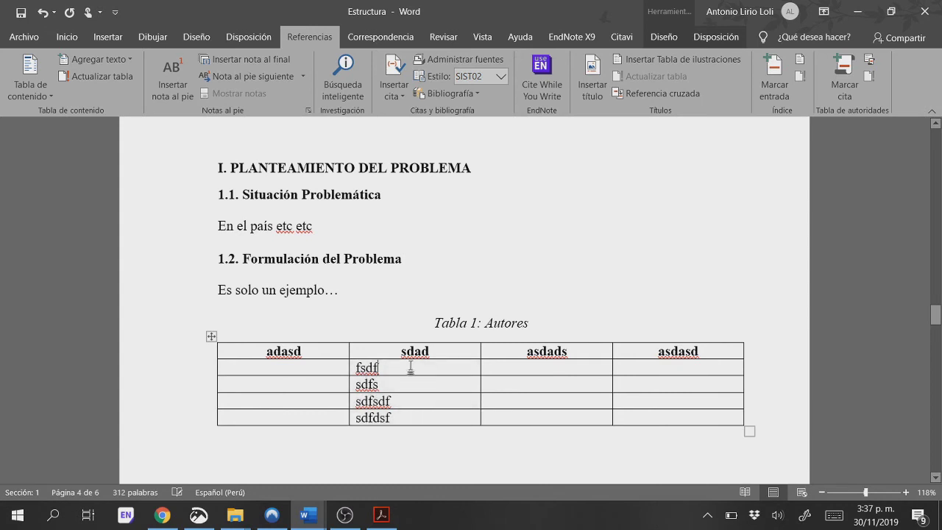
# Step: Remove all borders from the Autores table and add only a bottom border to it
pyautogui.click(212, 336)
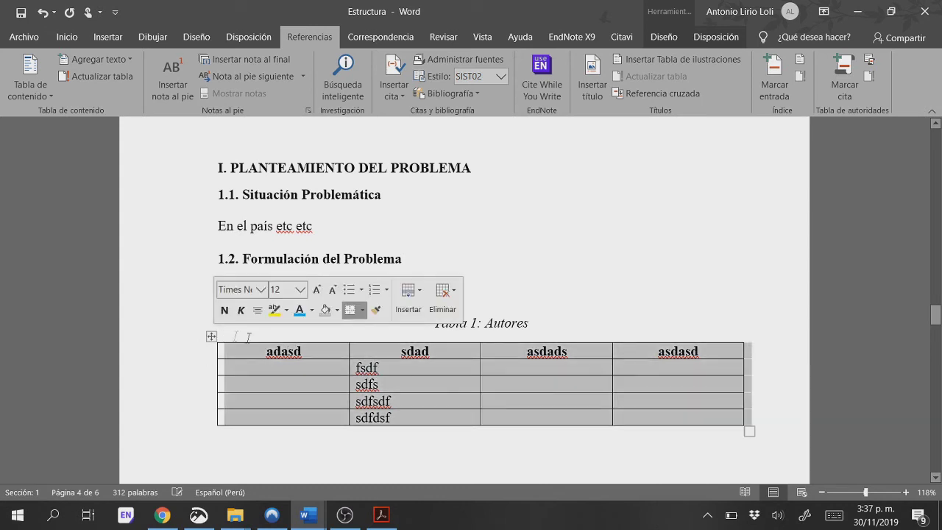
pyautogui.click(66, 38)
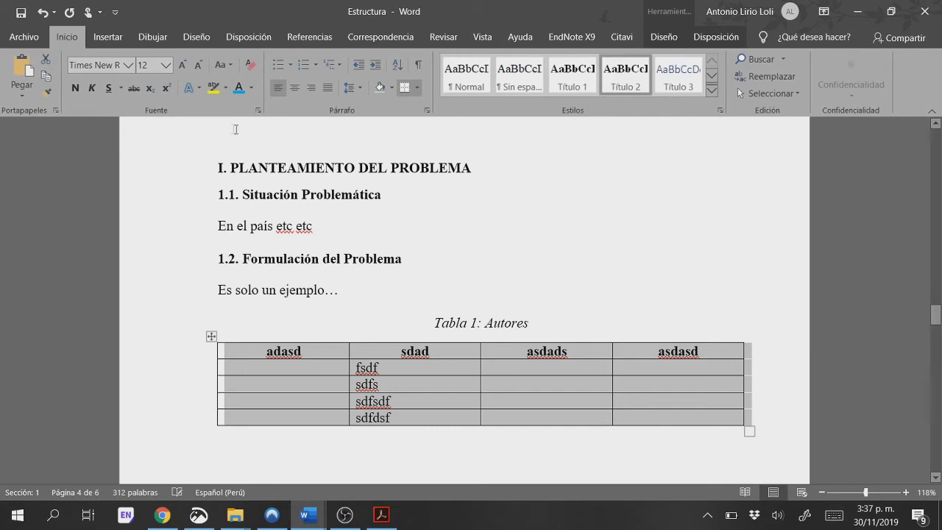
pyautogui.click(418, 87)
pyautogui.click(439, 186)
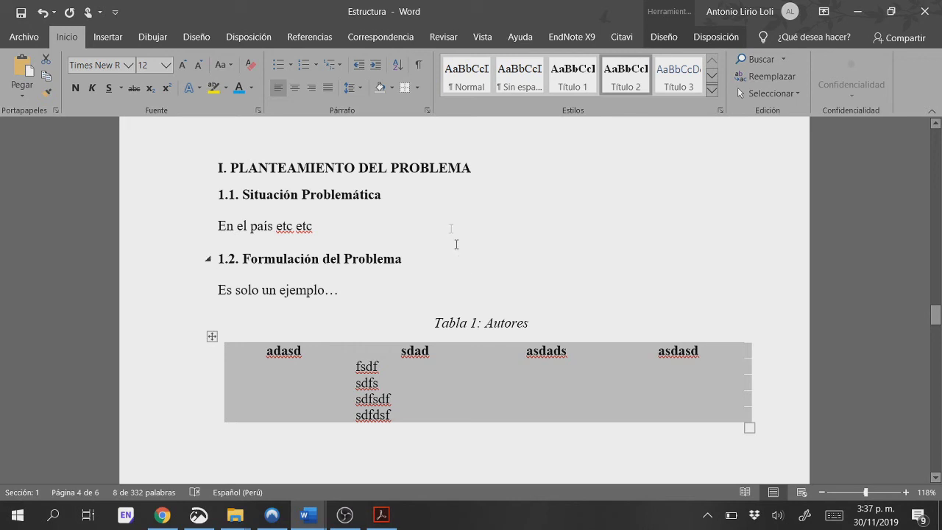
pyautogui.click(417, 87)
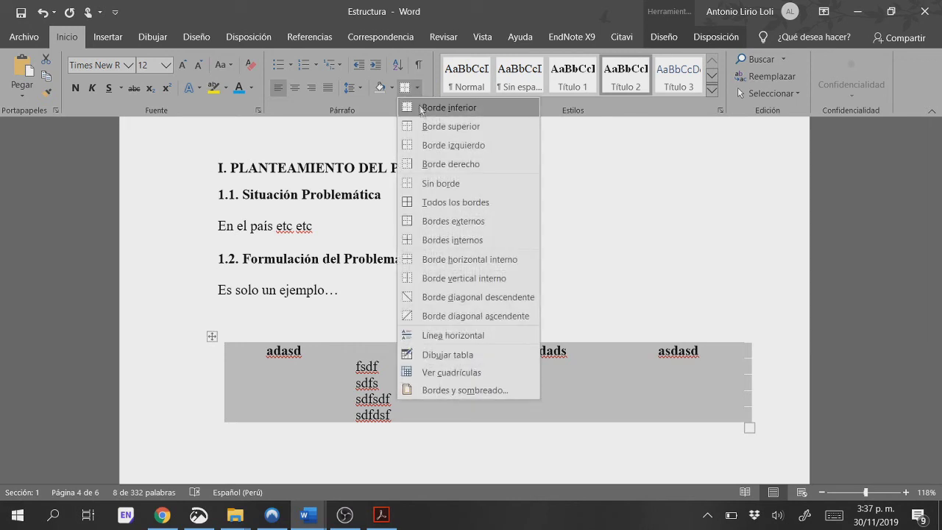
pyautogui.click(434, 108)
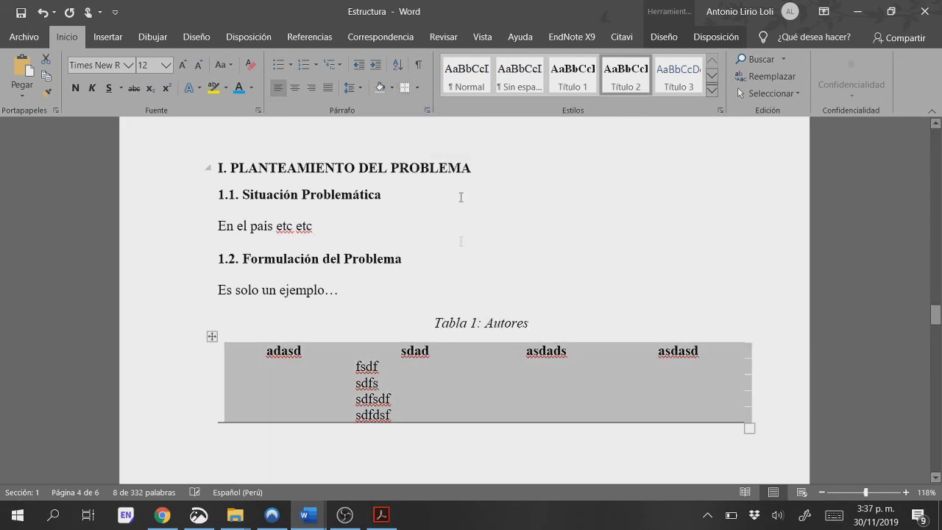
# Step: Add a bottom border and a top border to the header row of the Autores table
pyautogui.click(442, 314)
pyautogui.moveTo(292, 350); pyautogui.dragTo(664, 338)
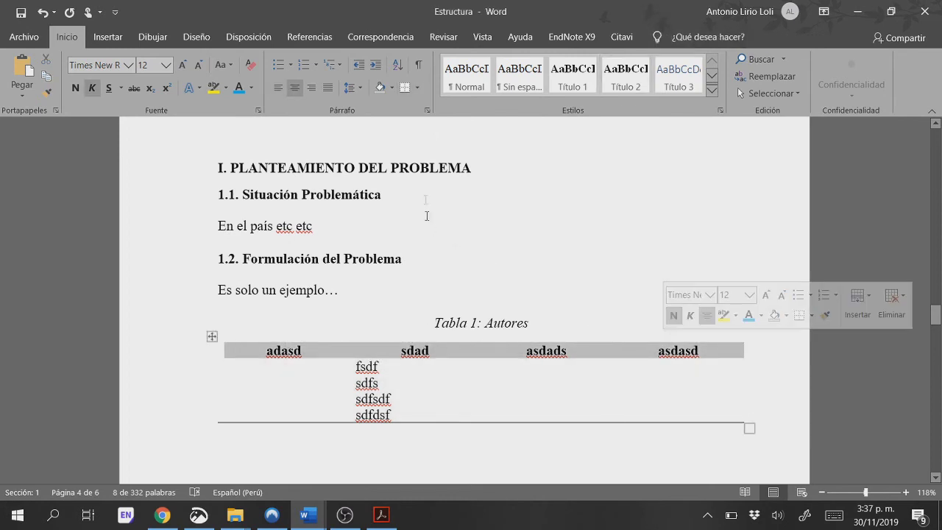
pyautogui.click(417, 89)
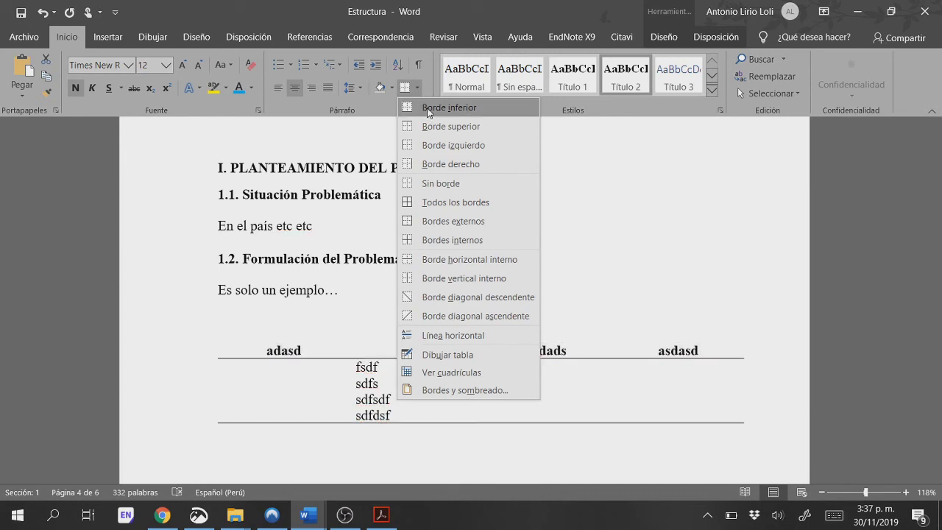
pyautogui.click(427, 111)
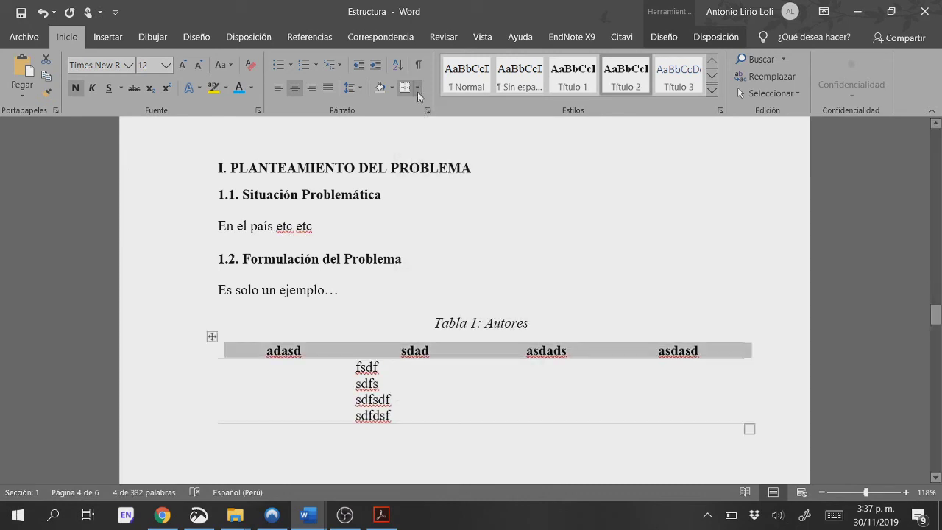
pyautogui.click(417, 89)
pyautogui.click(428, 126)
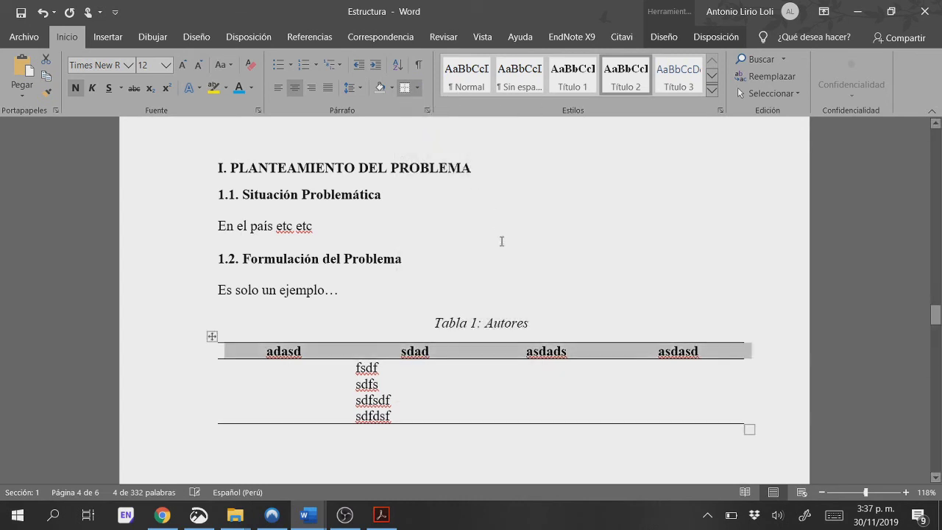
pyautogui.click(501, 241)
# Step: Update the list of tables under "Índice de tablas y figuras" so its entries and page numbers match the current captions
pyautogui.scroll(-2, 530, 309)
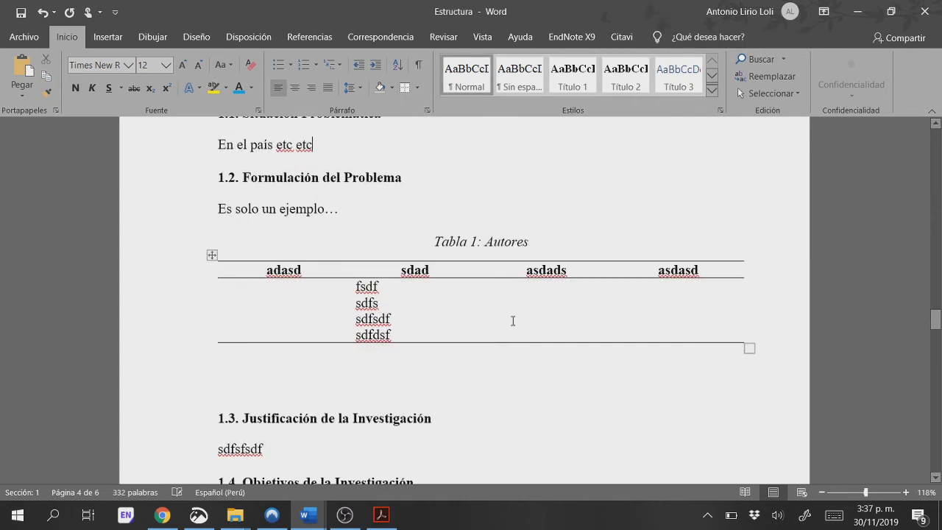
pyautogui.scroll(-4, 512, 321)
pyautogui.scroll(4, 498, 300)
pyautogui.scroll(-10, 507, 251)
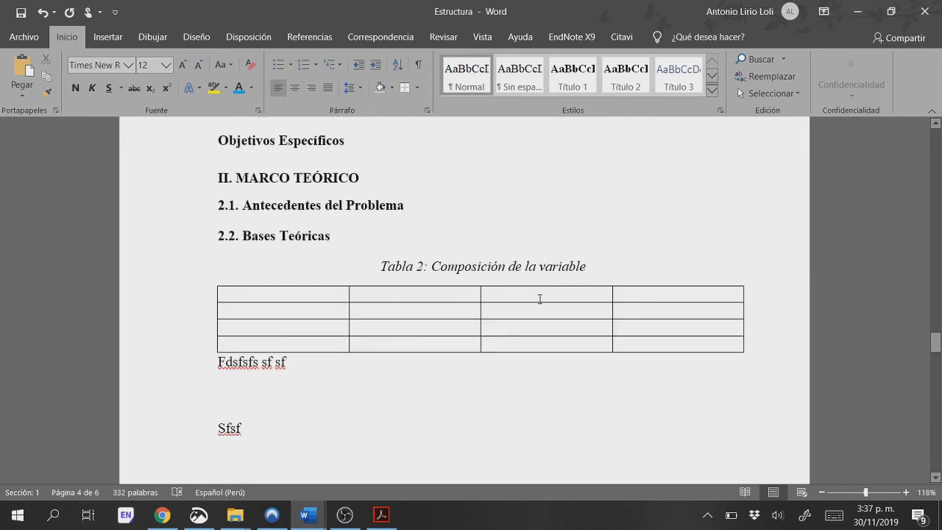
pyautogui.moveTo(936, 353); pyautogui.dragTo(936, 147)
pyautogui.scroll(-3, 636, 240)
pyautogui.scroll(-15, 636, 240)
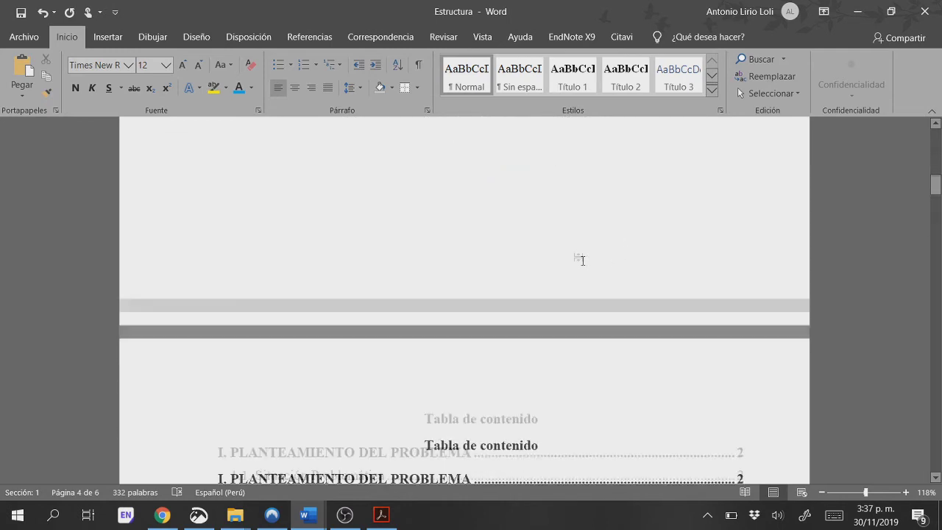
pyautogui.scroll(-6, 570, 251)
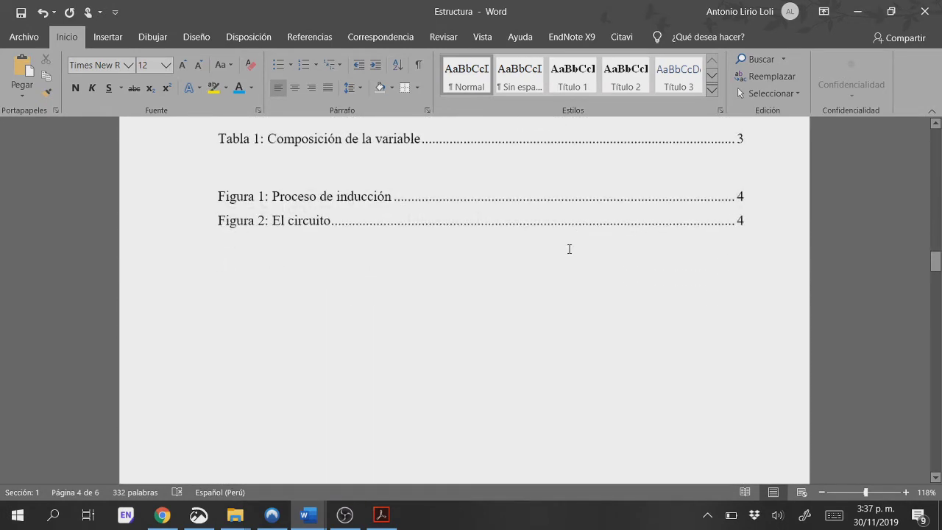
pyautogui.click(511, 261)
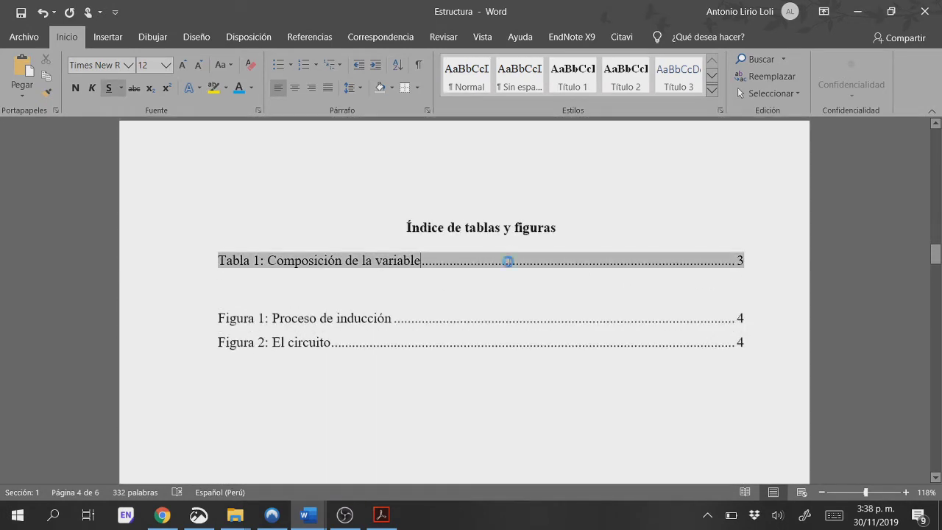
pyautogui.rightClick(509, 262)
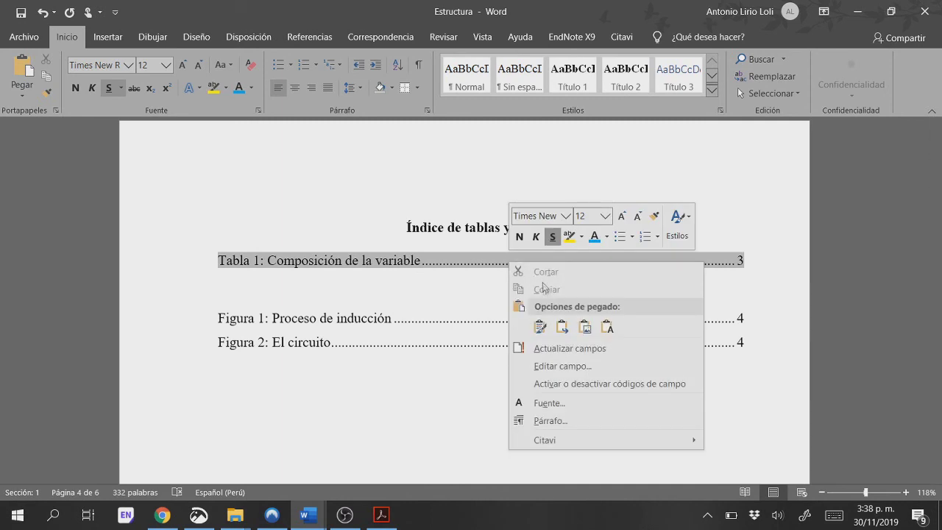
pyautogui.click(577, 348)
pyautogui.click(451, 257)
pyautogui.click(478, 278)
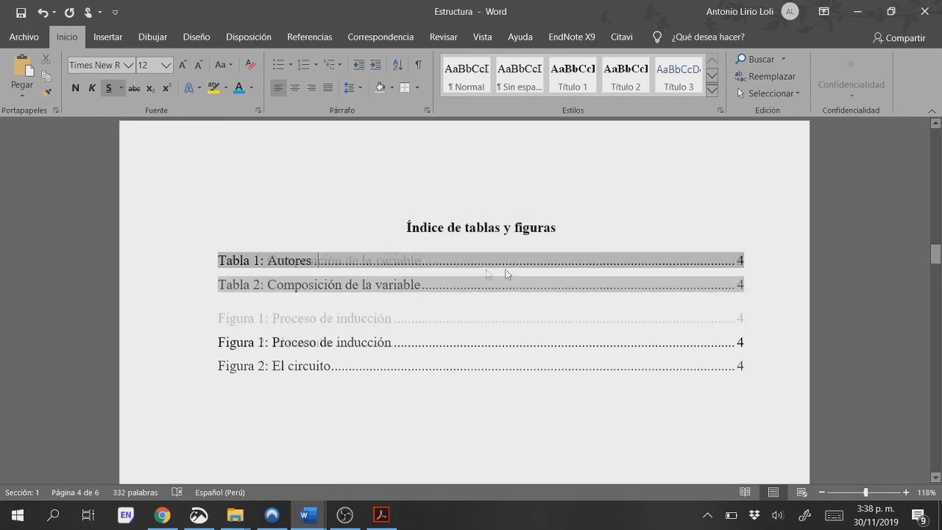
pyautogui.click(535, 319)
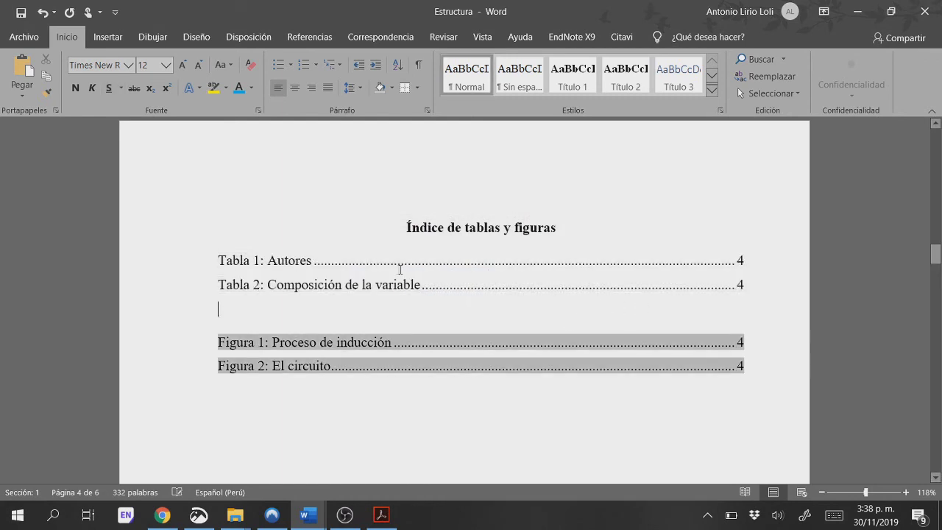
# Step: Open the custom table of contents settings and bring up its TDC 1 entry style for modification
pyautogui.scroll(-2, 565, 309)
pyautogui.scroll(15, 568, 307)
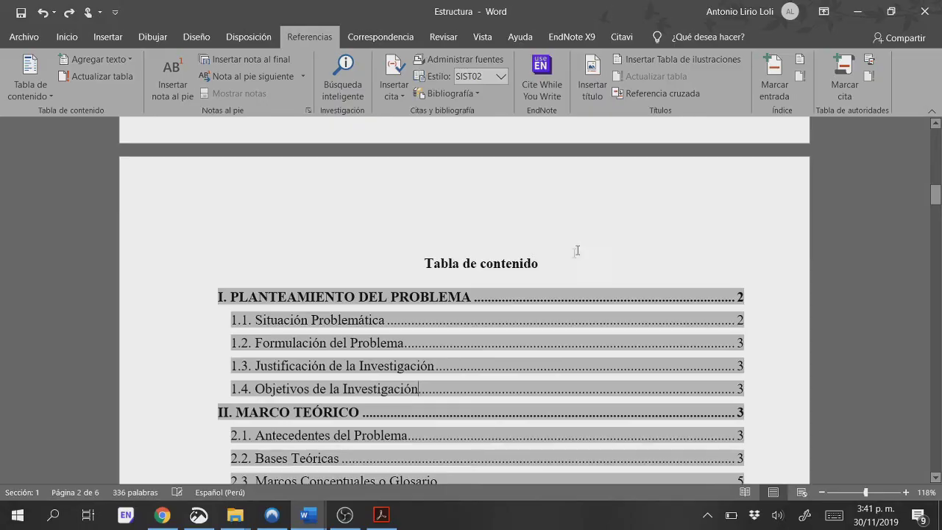
pyautogui.click(578, 251)
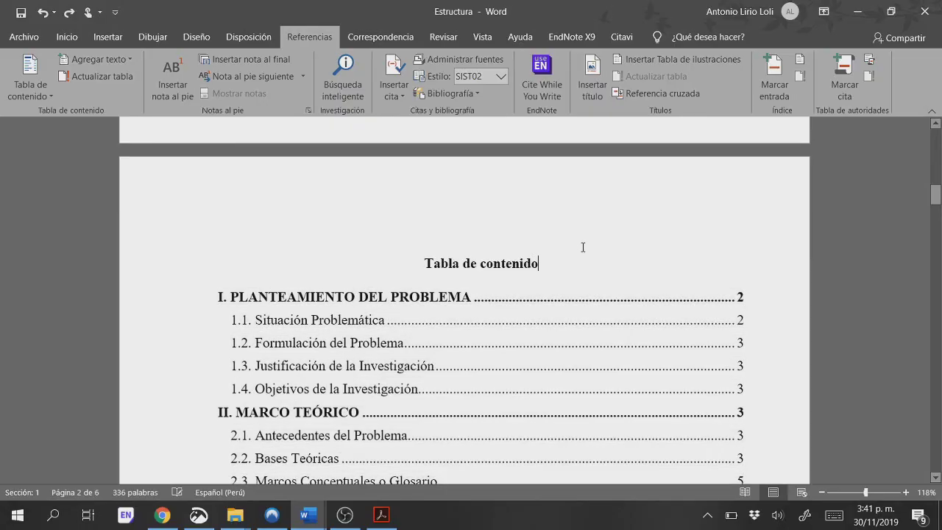
pyautogui.scroll(-2, 582, 249)
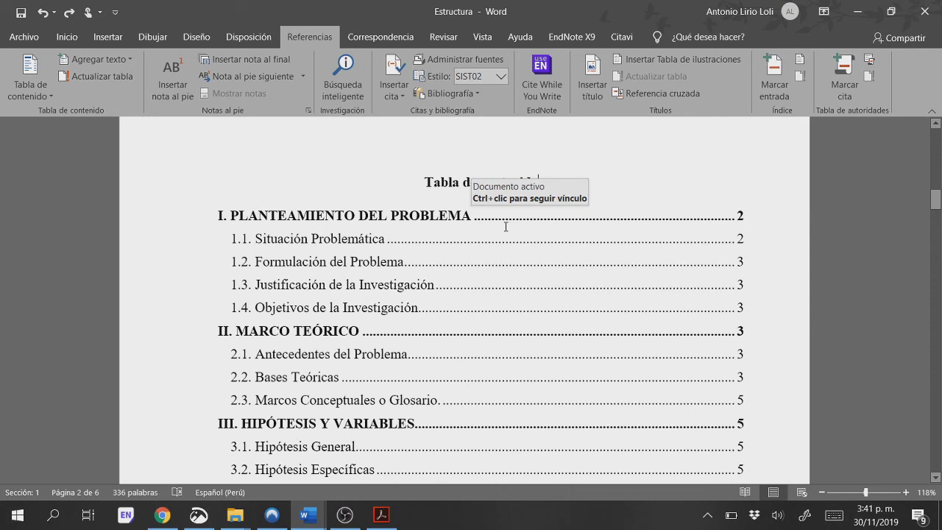
pyautogui.click(30, 81)
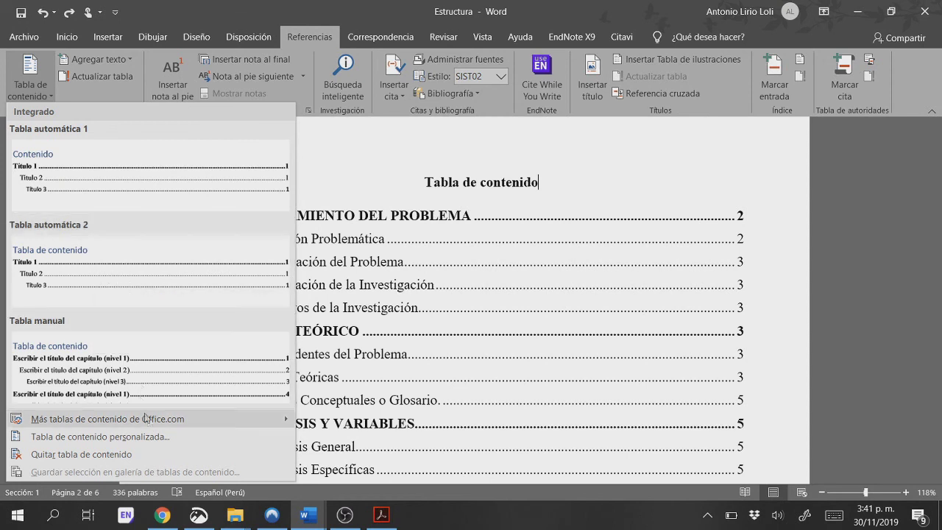
pyautogui.click(100, 436)
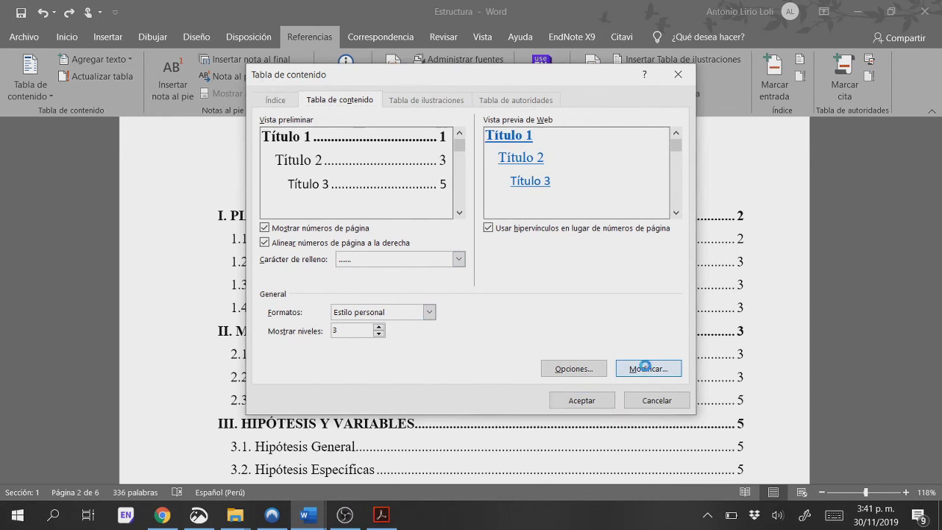
pyautogui.click(649, 369)
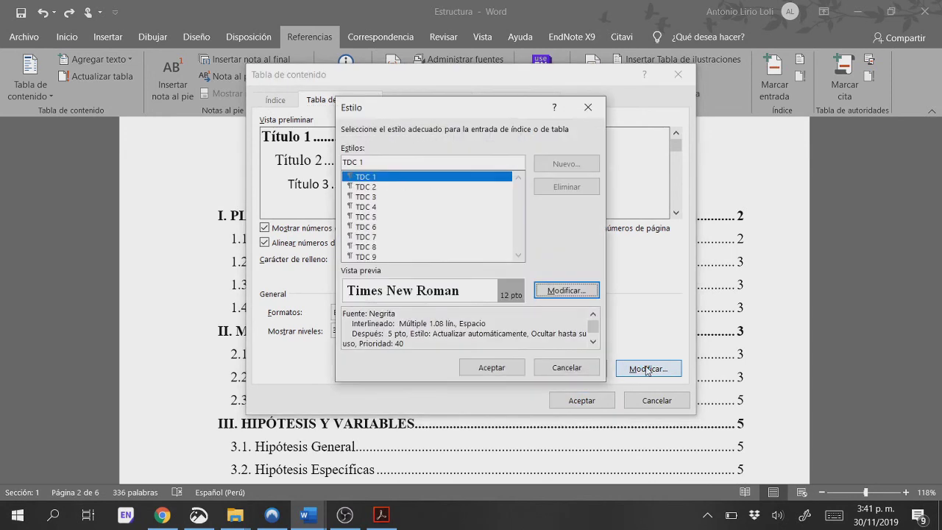
pyautogui.click(373, 187)
pyautogui.click(374, 177)
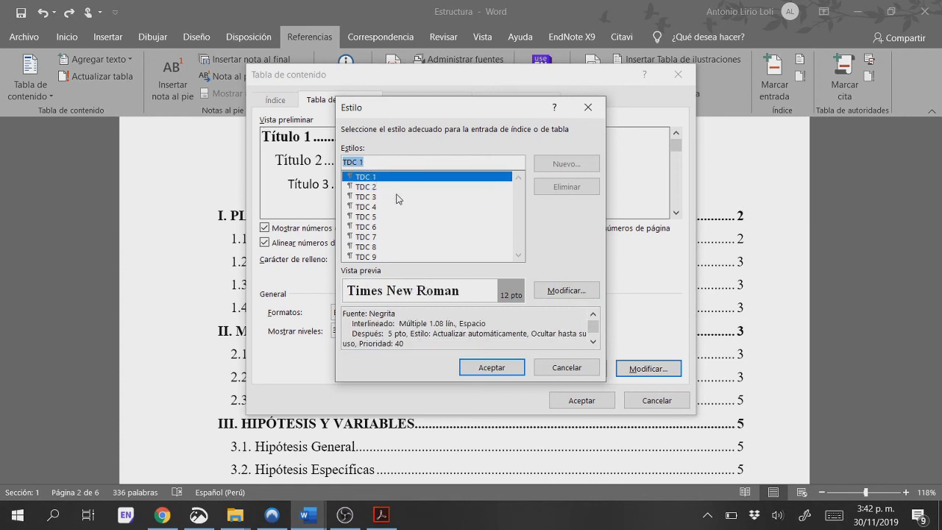
pyautogui.click(566, 291)
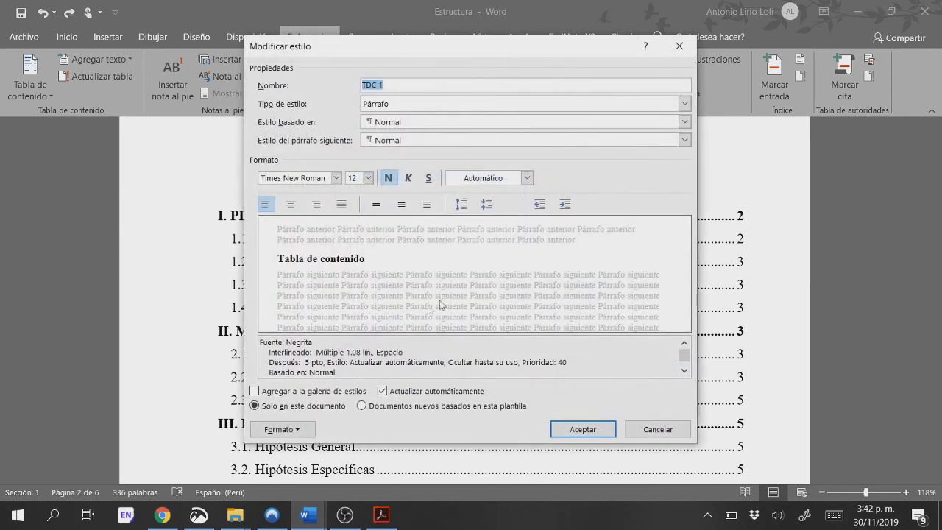
# Step: Set the TDC 1 style's paragraph spacing to 12 pt before and 6 pt after, and accept the style changes
pyautogui.click(298, 430)
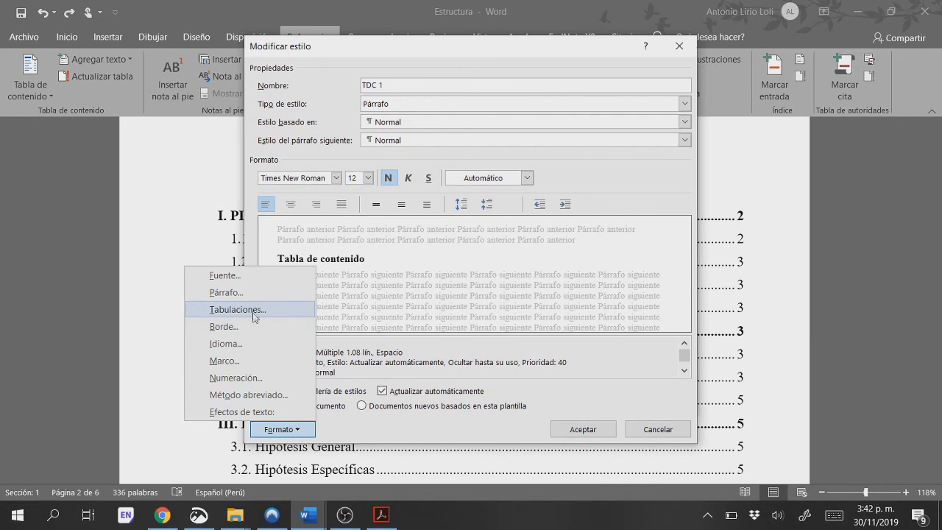
pyautogui.click(258, 292)
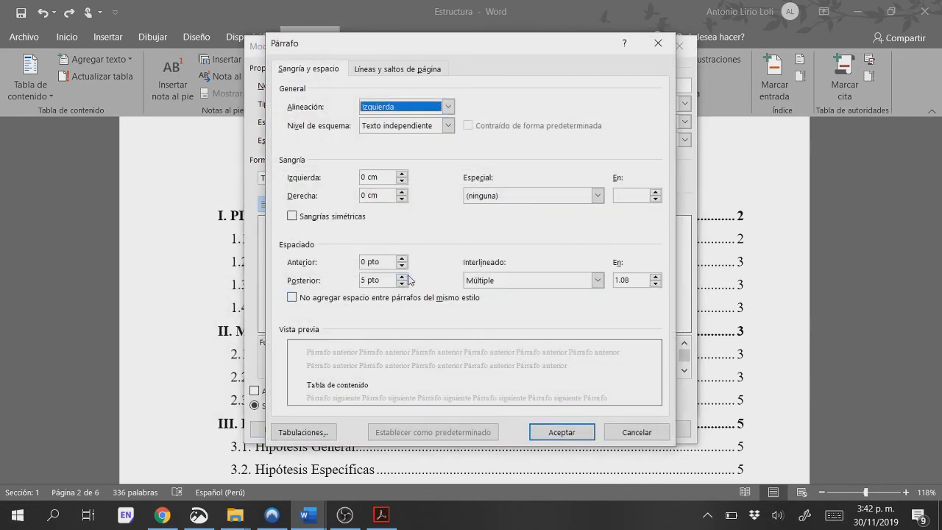
pyautogui.hotkey('alt', 'p')
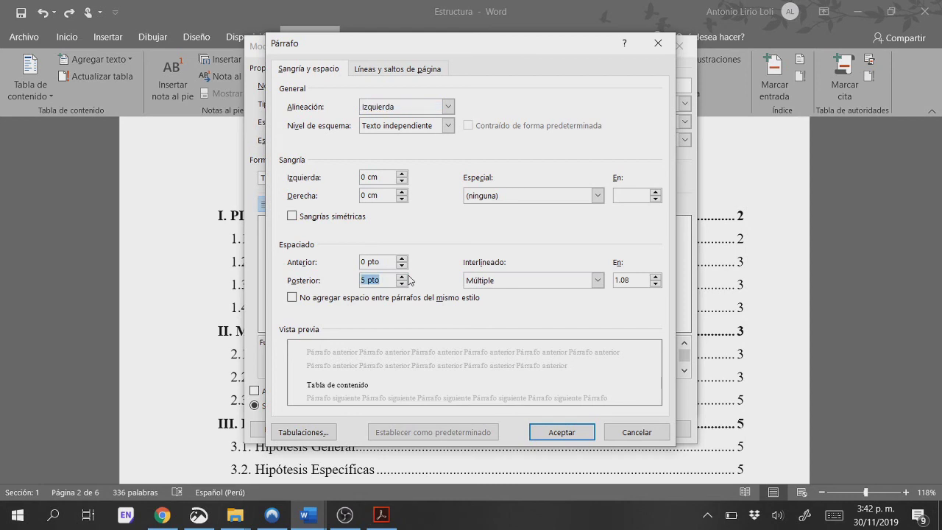
pyautogui.click(309, 304)
pyautogui.click(309, 304)
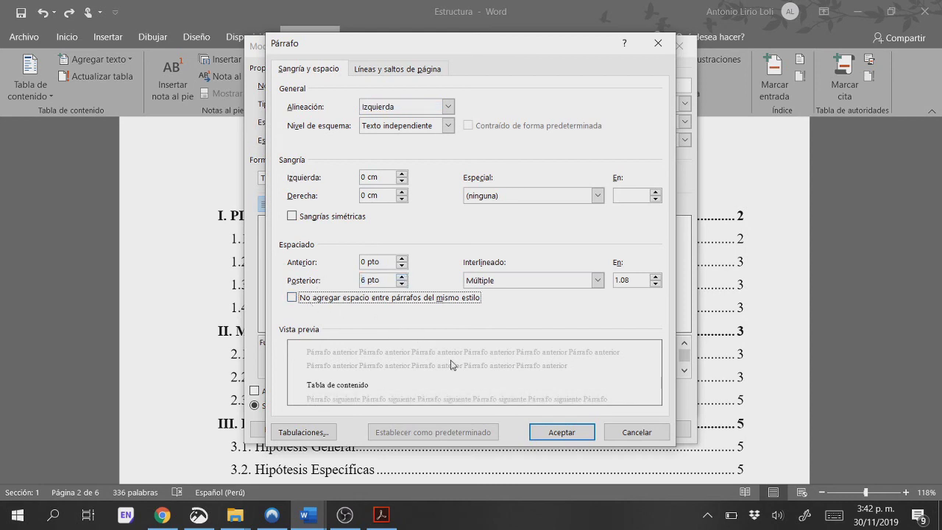
pyautogui.doubleClick(401, 259)
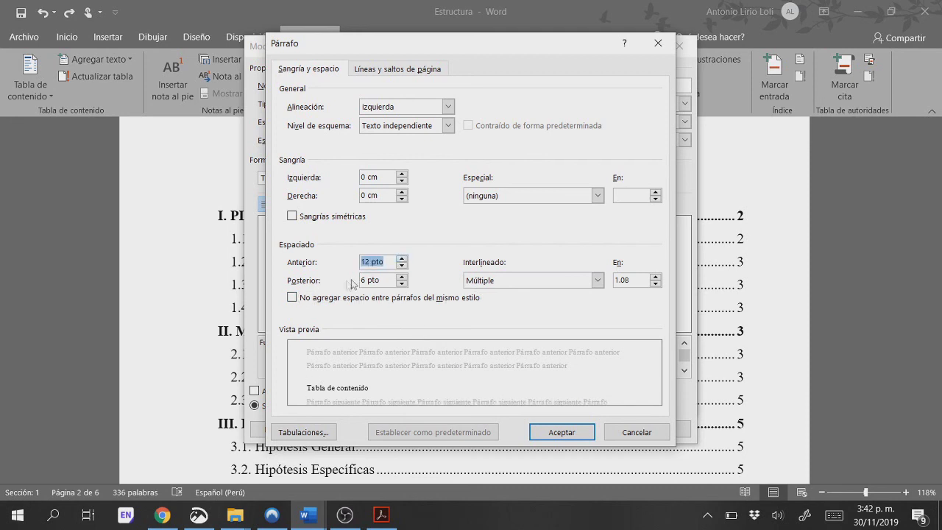
pyautogui.click(561, 432)
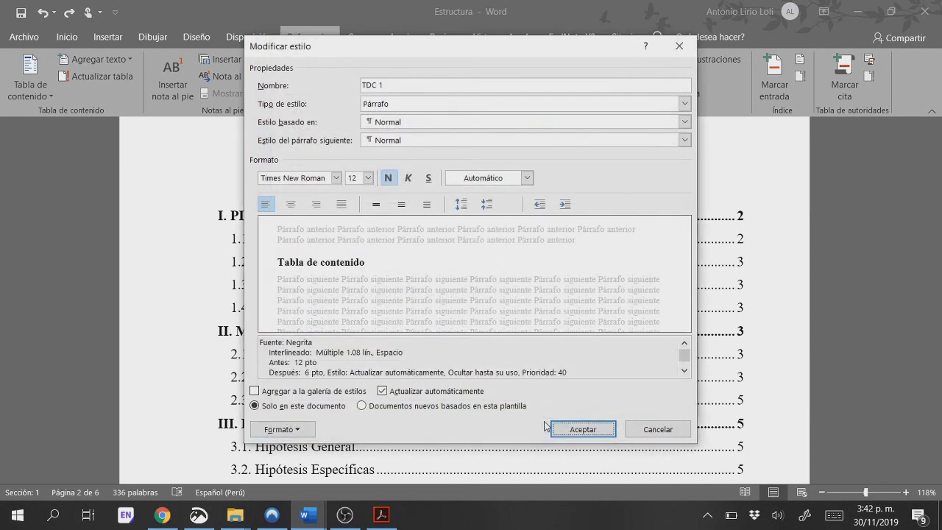
pyautogui.click(551, 424)
# Step: Accept the table of contents settings and replace the existing table of contents
pyautogui.click(500, 370)
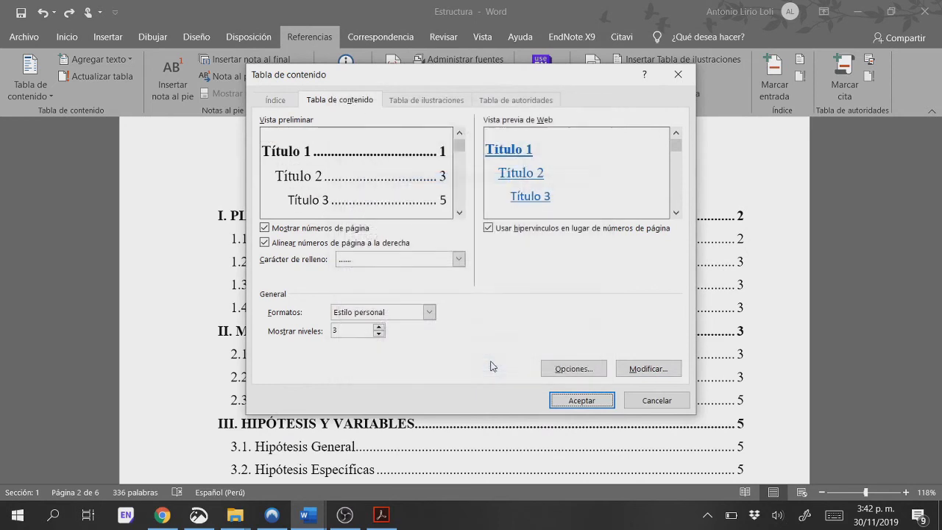
pyautogui.click(576, 395)
pyautogui.click(475, 298)
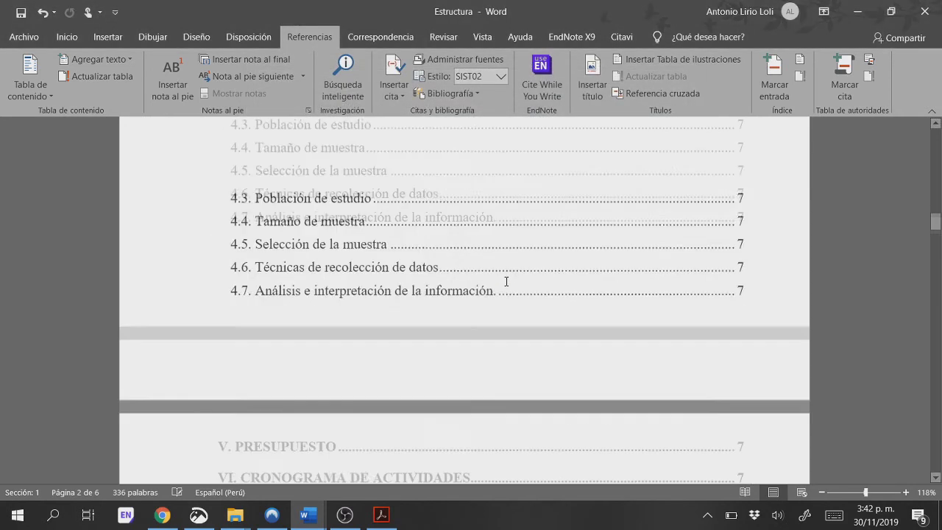
# Step: Follow the stray "adasd" entry in the table of contents to its source text in the table "Tabla 1: Autores"
pyautogui.scroll(5, 506, 281)
pyautogui.scroll(6, 519, 292)
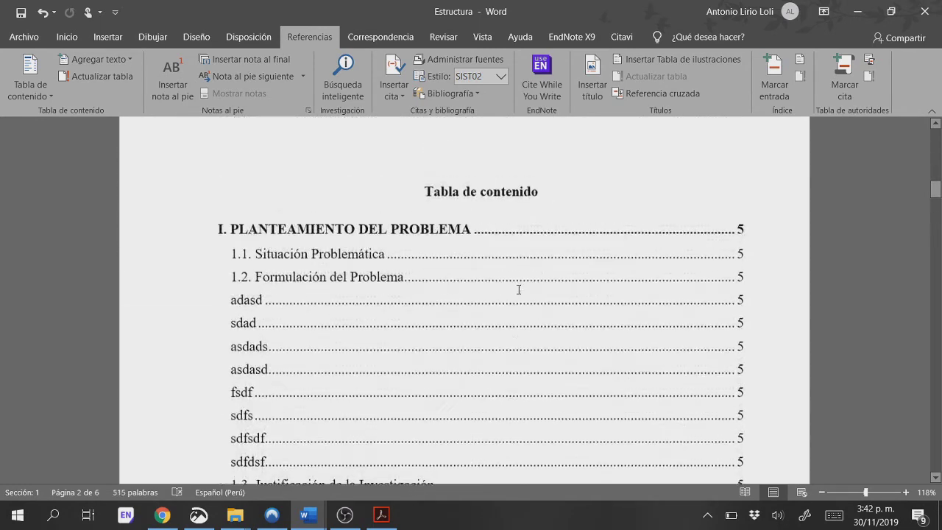
pyautogui.scroll(-1, 518, 289)
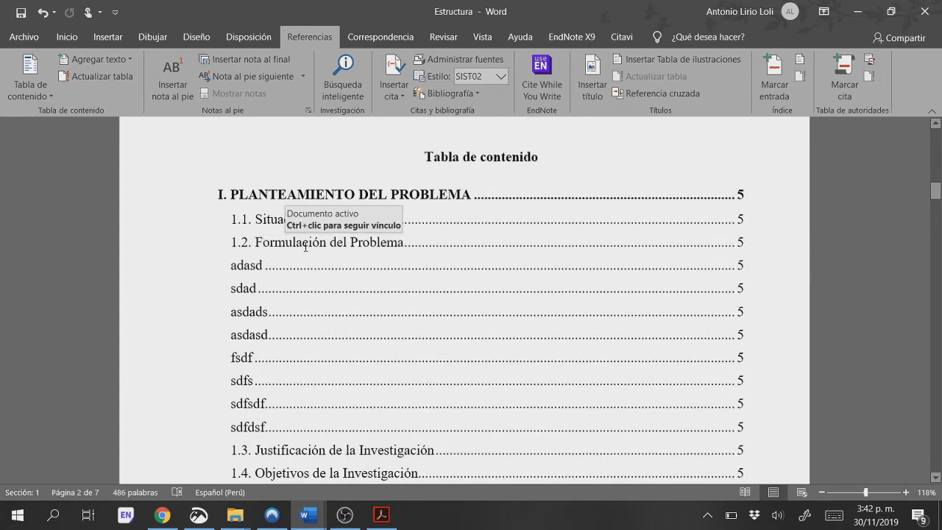
pyautogui.doubleClick(266, 267)
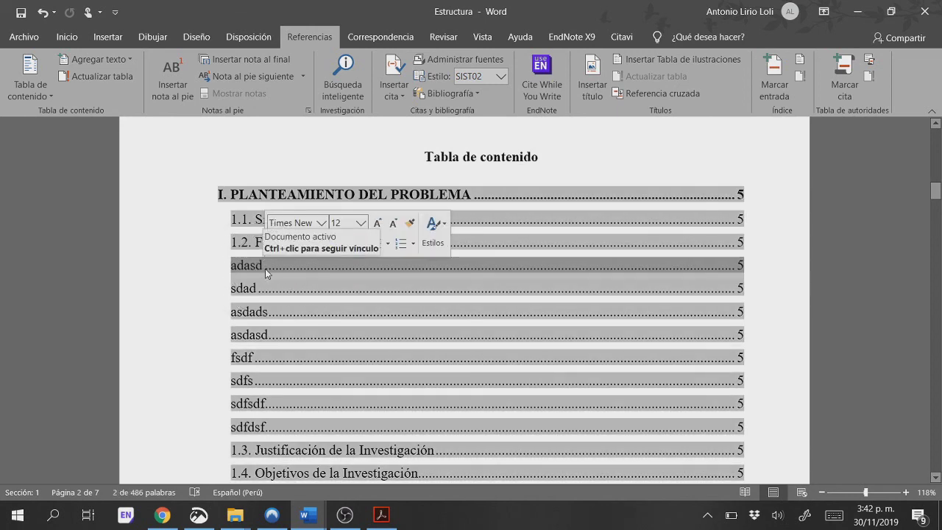
pyautogui.tripleClick(286, 269)
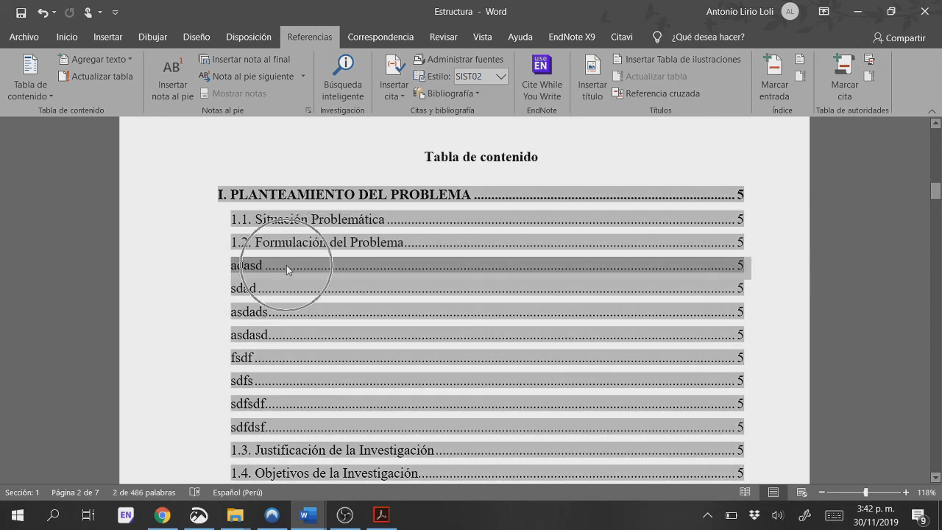
pyautogui.keyDown('ctrl'); pyautogui.click(647, 265); pyautogui.keyUp('ctrl')
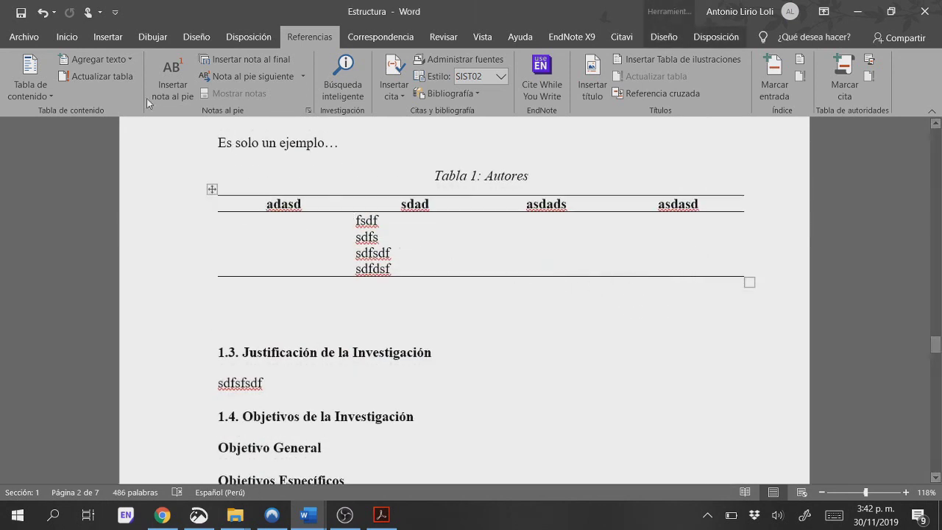
# Step: Apply the Normal style to all the cells of the "Tabla 1: Autores" table
pyautogui.click(66, 37)
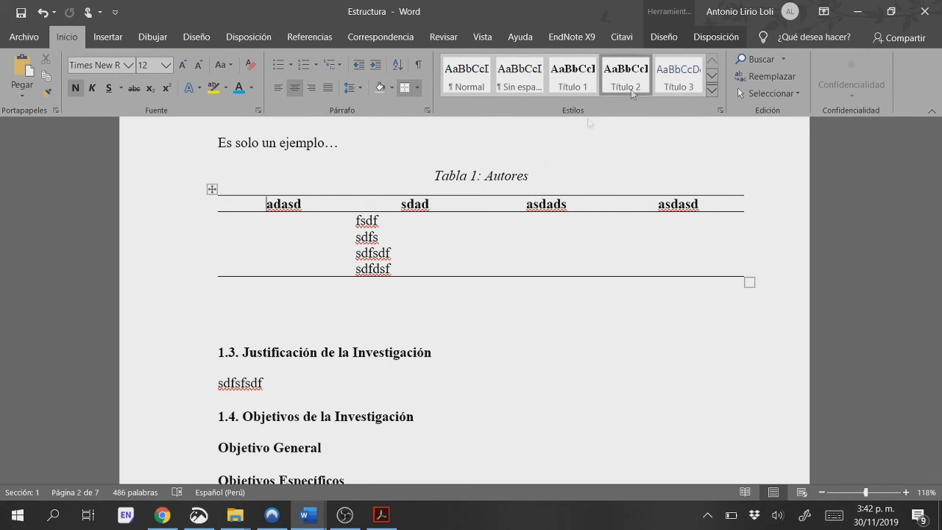
pyautogui.moveTo(302, 203); pyautogui.dragTo(605, 231)
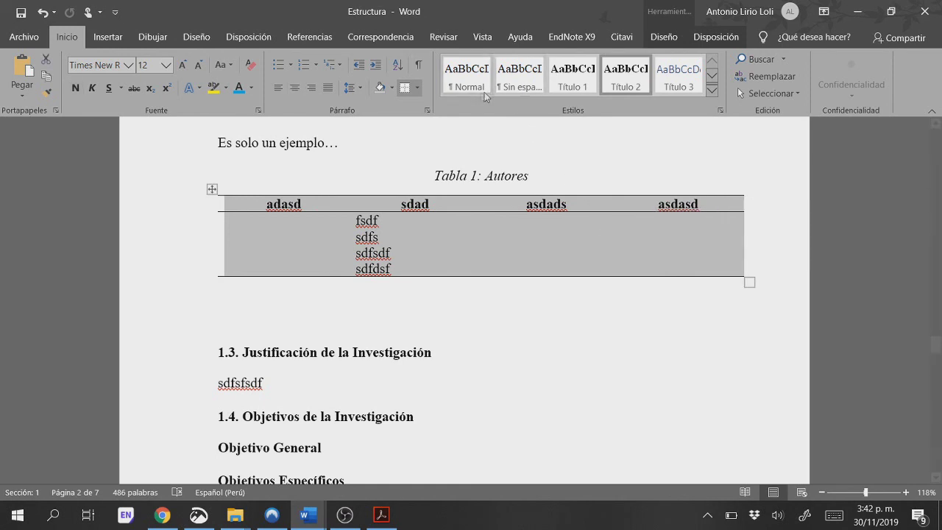
pyautogui.click(462, 74)
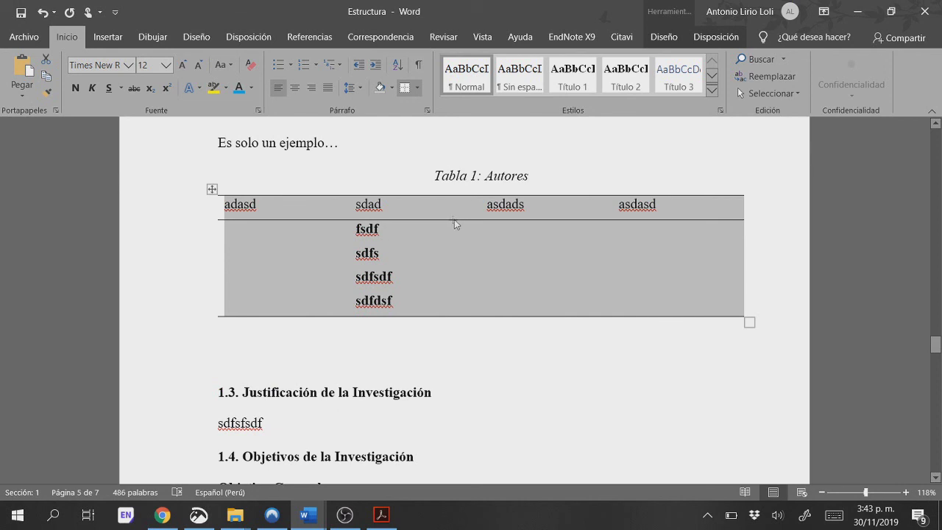
# Step: Remove bold from the Autores table's text and make only its header row bold
pyautogui.hotkey('ctrl', 'n')
pyautogui.hotkey('ctrl', 'n')
pyautogui.click(457, 249)
pyautogui.moveTo(311, 211); pyautogui.dragTo(628, 208)
pyautogui.hotkey('ctrl', 'n')
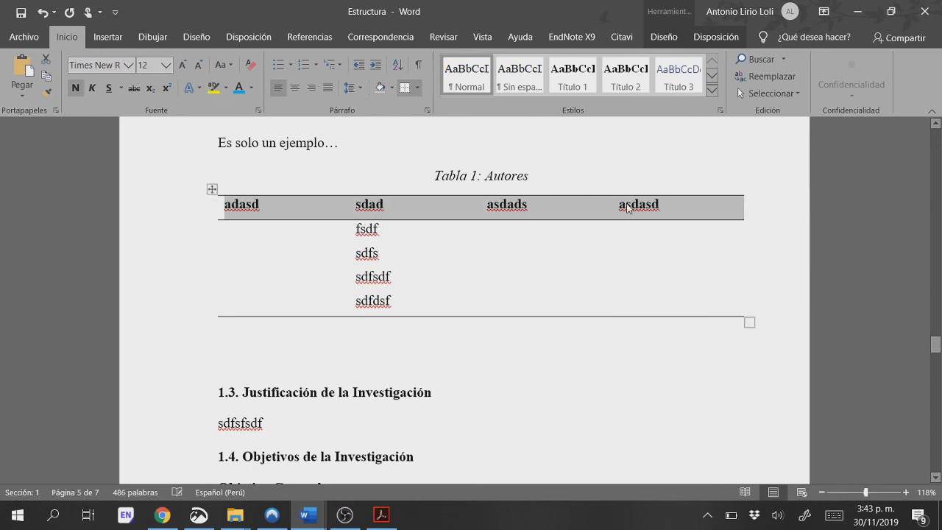
# Step: Update the entire table of contents under "Tabla de contenido" to clear the stray table-cell entries
pyautogui.scroll(5, 634, 247)
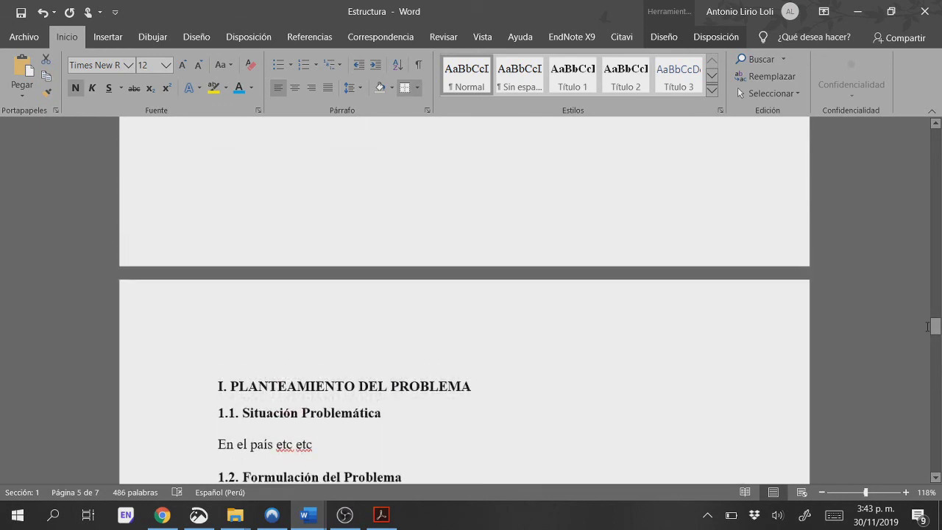
pyautogui.click(928, 326)
pyautogui.moveTo(935, 326); pyautogui.dragTo(935, 153)
pyautogui.scroll(-15, 479, 269)
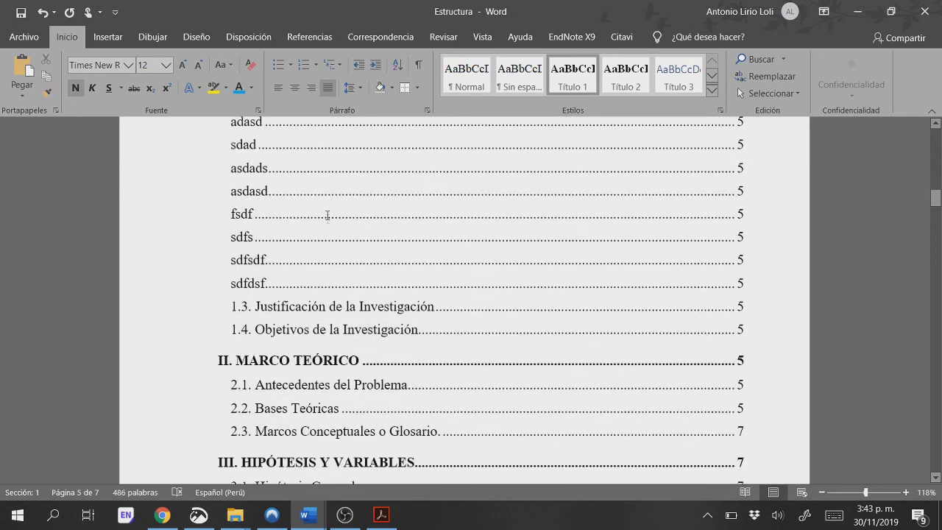
pyautogui.click(327, 215)
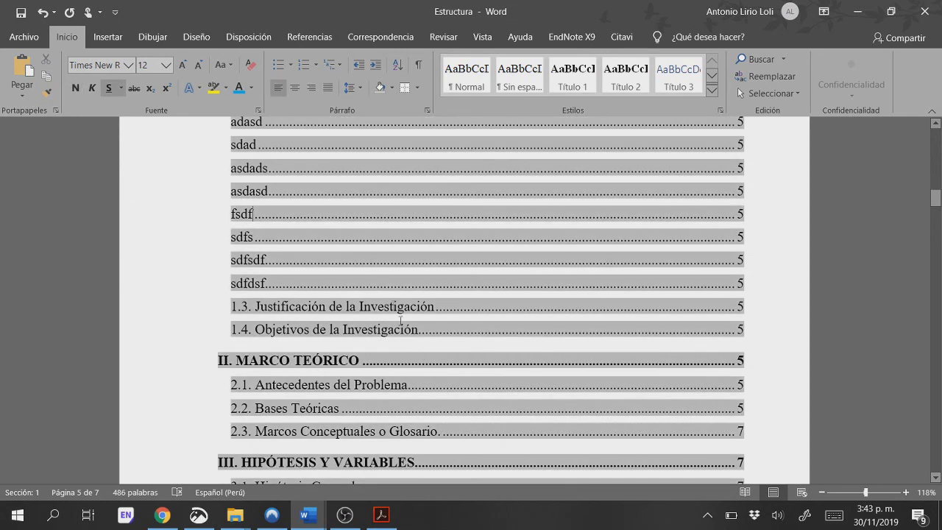
pyautogui.click(403, 267)
pyautogui.rightClick(423, 271)
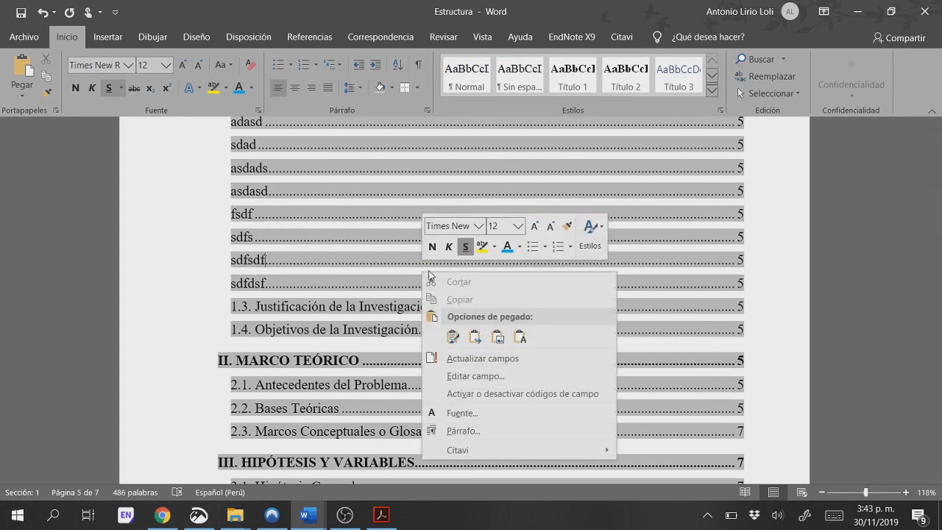
pyautogui.click(475, 360)
pyautogui.click(432, 256)
pyautogui.click(467, 284)
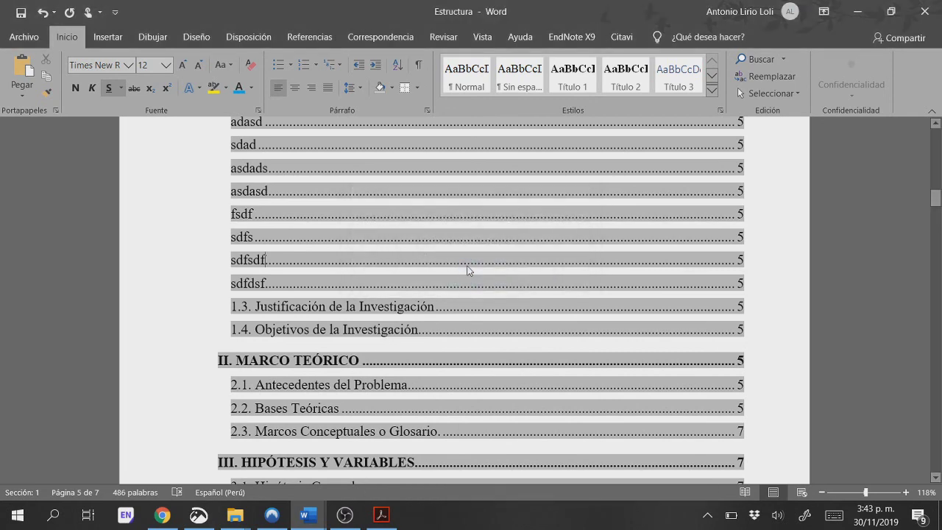
# Step: Examine the updated table of contents and the preceding pages back to the cover page
pyautogui.scroll(4, 467, 265)
pyautogui.scroll(-2, 467, 267)
pyautogui.scroll(3, 465, 273)
pyautogui.scroll(3, 466, 277)
pyautogui.keyDown('ctrl'); pyautogui.scroll(-4, 464, 275); pyautogui.keyUp('ctrl')
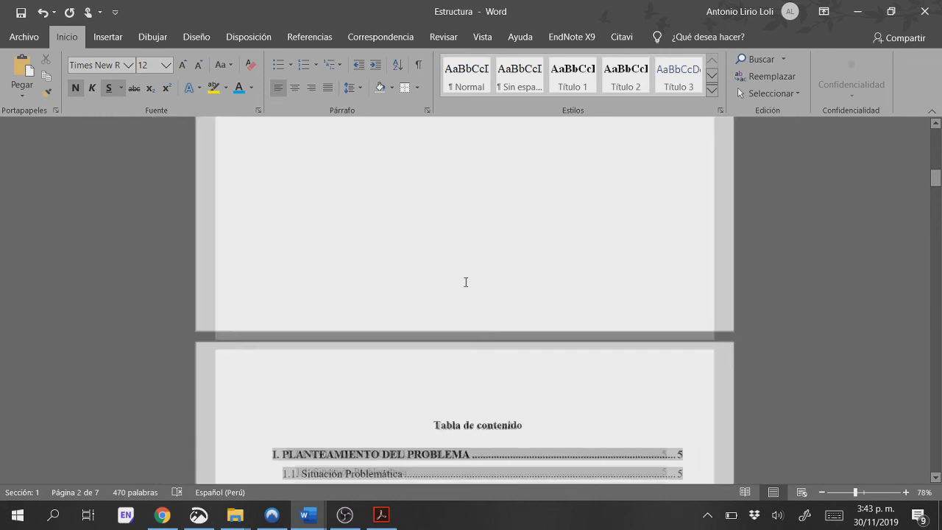
pyautogui.scroll(5, 460, 288)
pyautogui.scroll(3, 453, 297)
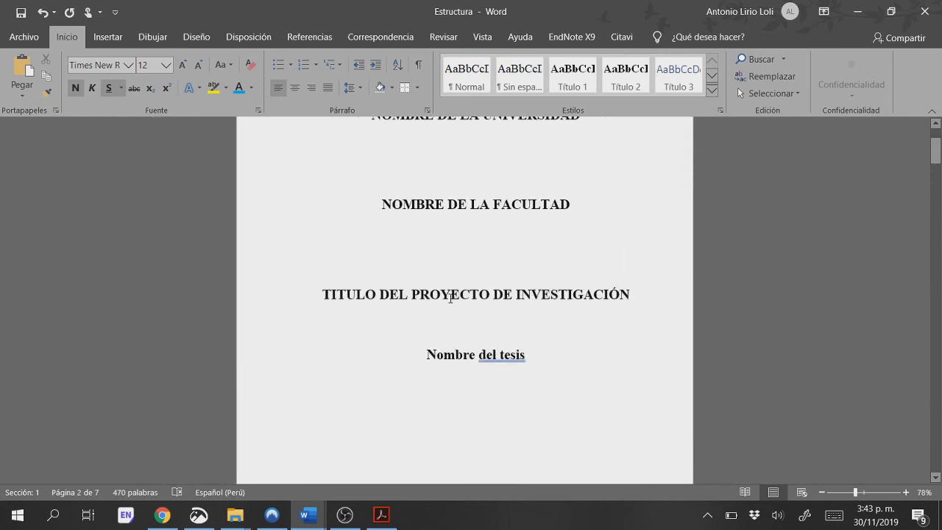
pyautogui.scroll(2, 450, 298)
# Step: Switch to the "Estructura con estilos de word" document and review its numbered list of thesis formatting points
pyautogui.moveTo(305, 519)
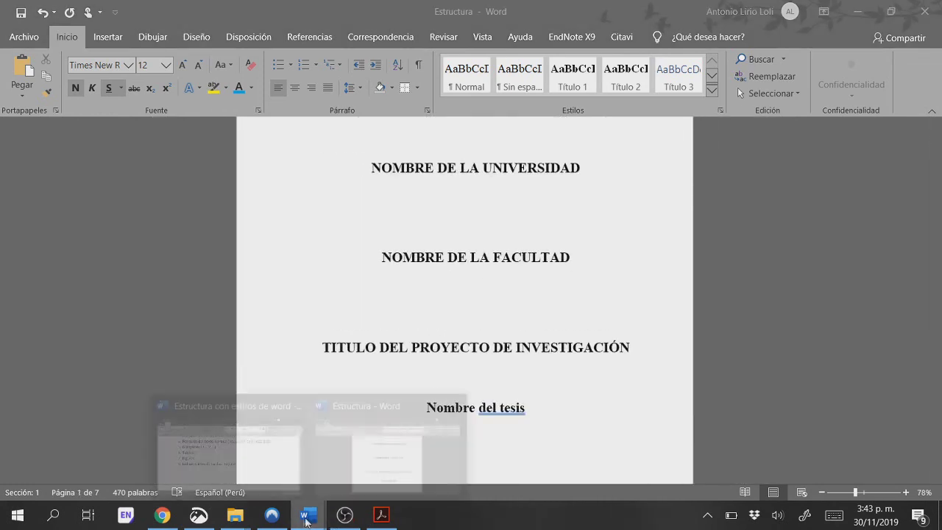
pyautogui.click(262, 477)
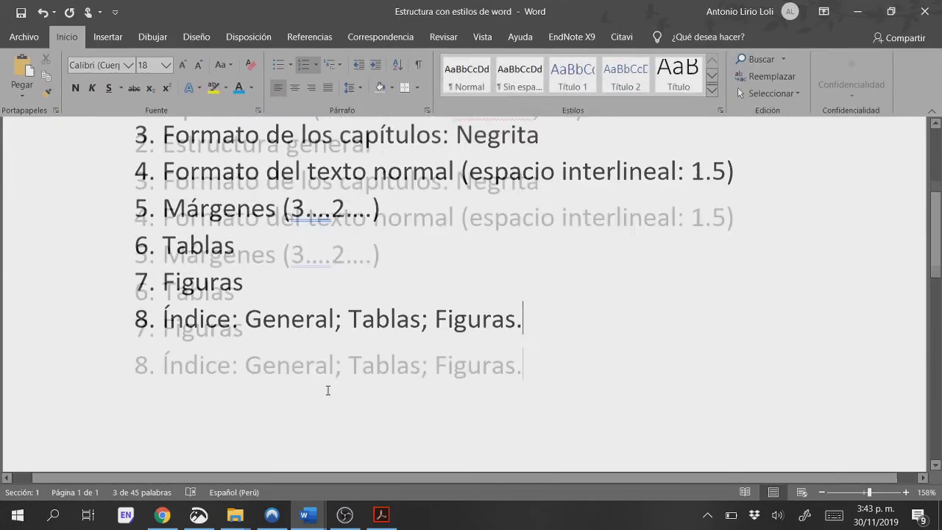
pyautogui.scroll(3, 328, 390)
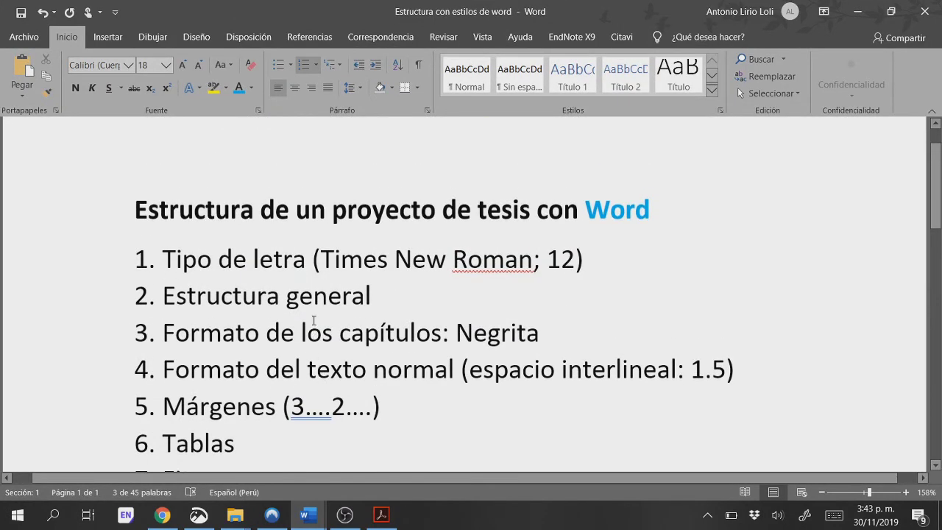
pyautogui.scroll(-3, 313, 320)
pyautogui.scroll(3, 314, 320)
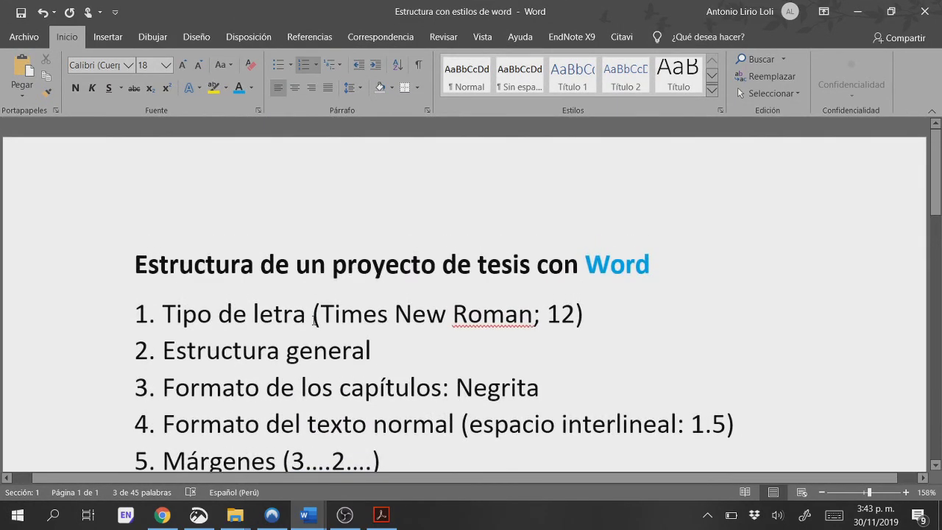
pyautogui.scroll(-7, 445, 322)
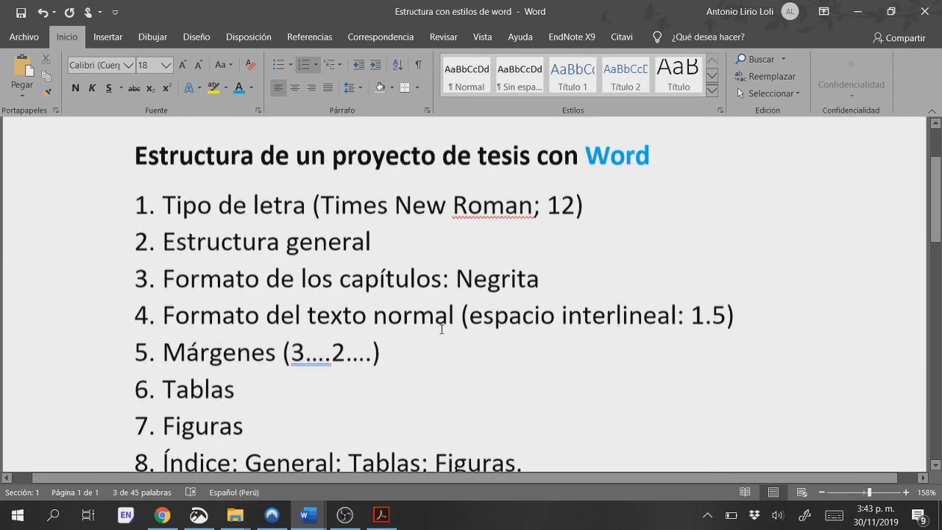
pyautogui.scroll(1, 440, 332)
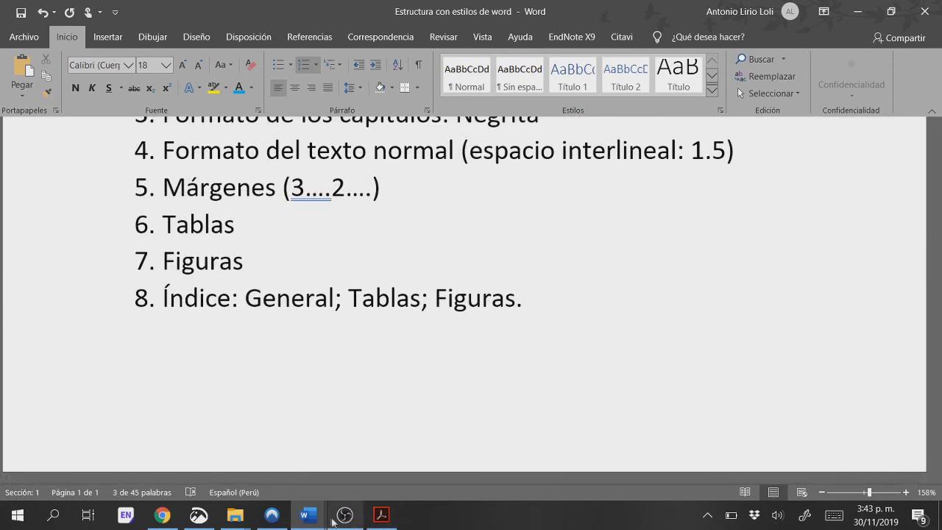
# Step: Return to the "Estructura" document and look through its contents pages
pyautogui.moveTo(308, 515)
pyautogui.click(363, 477)
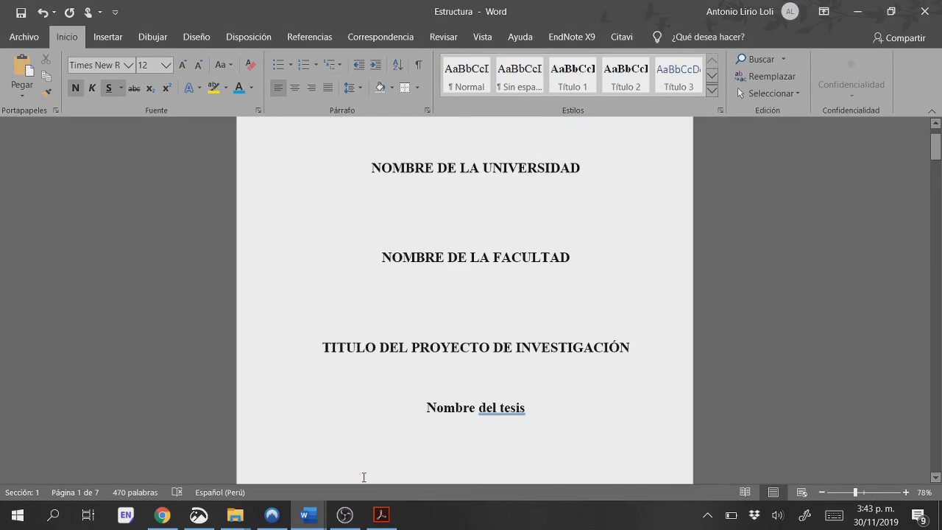
pyautogui.scroll(-15, 363, 434)
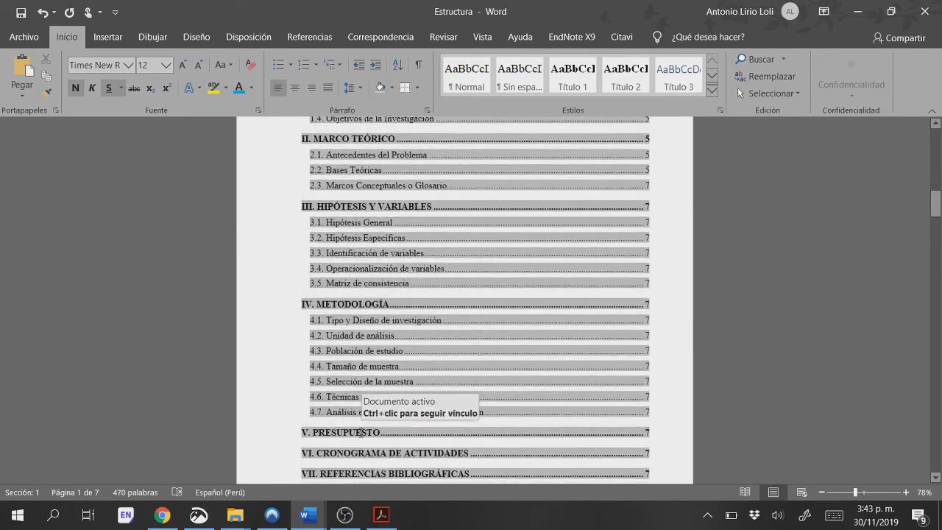
pyautogui.scroll(-3, 361, 432)
pyautogui.scroll(-5, 361, 431)
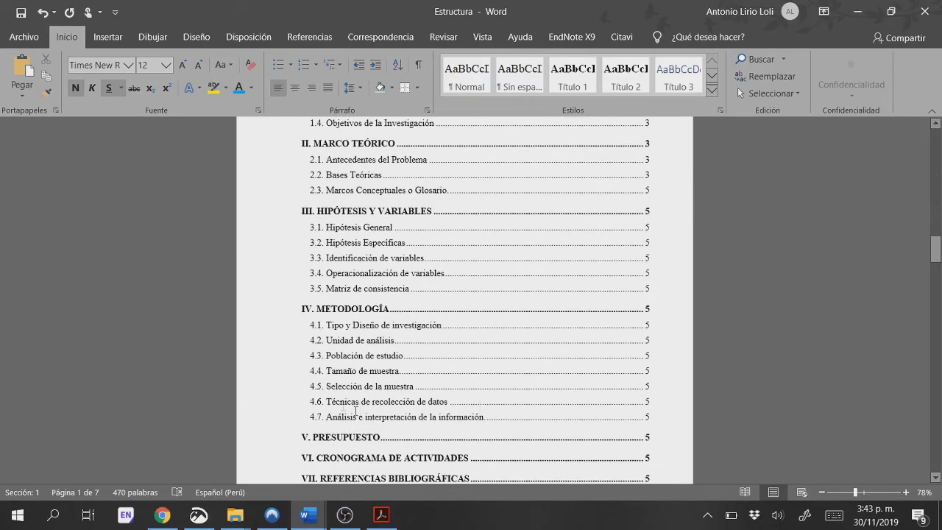
# Step: Examine the headings, body text and table formatting in chapter "I. PLANTEAMIENTO DEL PROBLEMA" at a larger zoom
pyautogui.keyDown('ctrl'); pyautogui.scroll(9, 355, 410); pyautogui.keyUp('ctrl')
pyautogui.scroll(-8, 304, 315)
pyautogui.scroll(-10, 331, 369)
pyautogui.scroll(-5, 333, 368)
pyautogui.scroll(4, 326, 354)
pyautogui.click(203, 309)
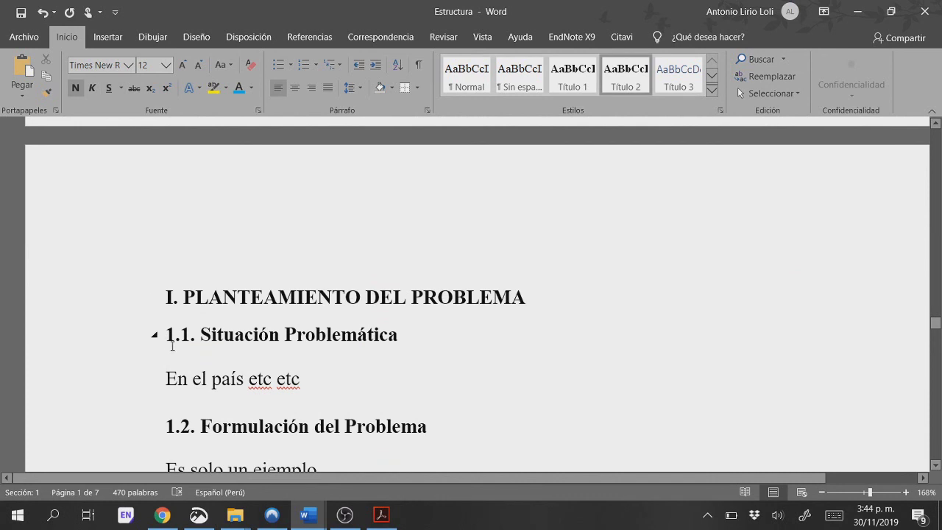
pyautogui.scroll(-3, 190, 346)
pyautogui.scroll(2, 206, 316)
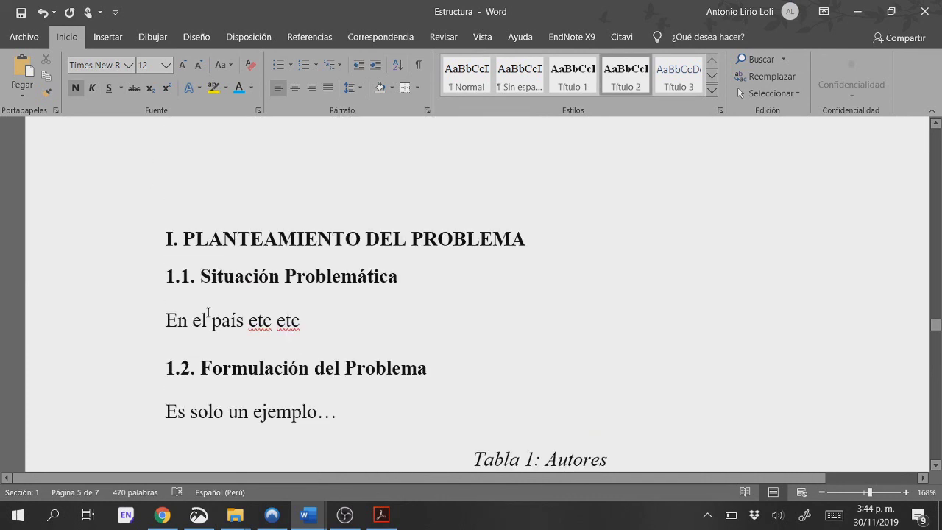
pyautogui.scroll(-6, 249, 336)
pyautogui.scroll(2, 269, 309)
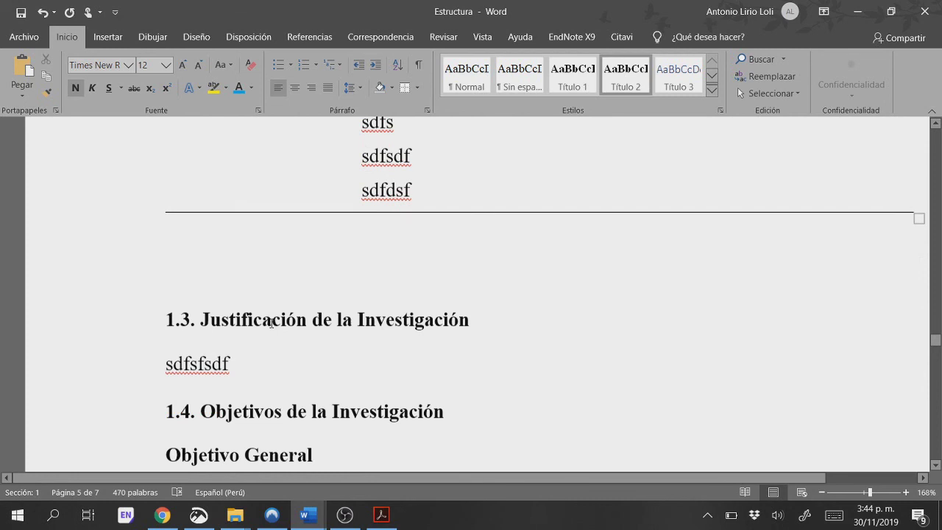
pyautogui.scroll(6, 294, 329)
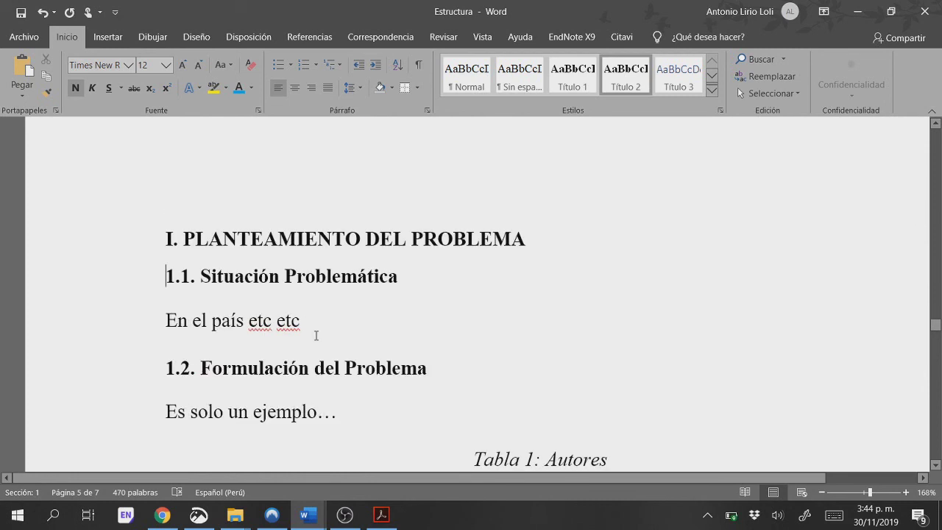
pyautogui.scroll(5, 317, 336)
# Step: Switch back to the "Estructura con estilos de word" document and reread its formatting checklist
pyautogui.click(309, 515)
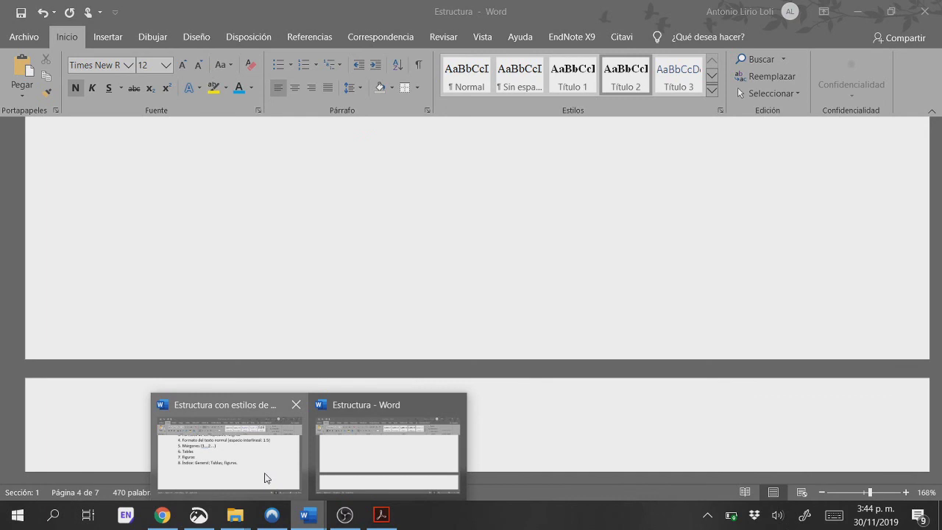
pyautogui.click(266, 478)
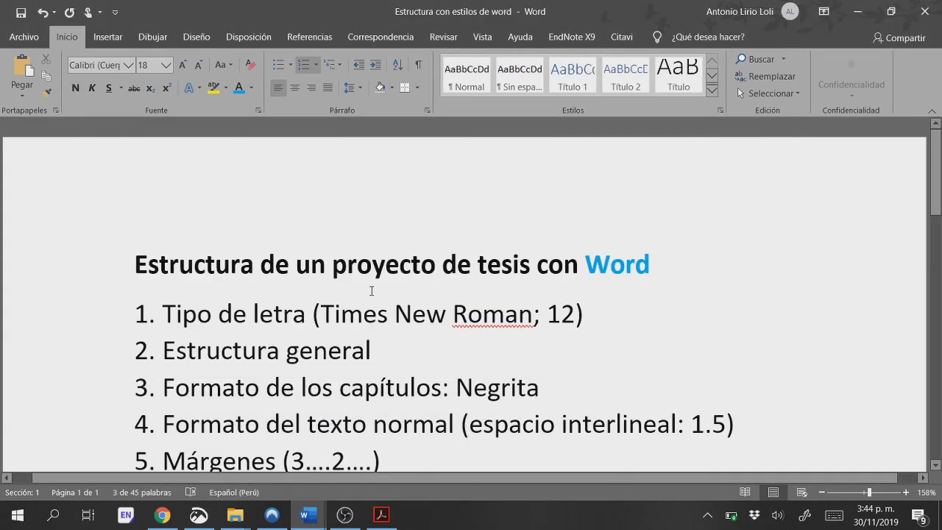
pyautogui.scroll(-3, 363, 290)
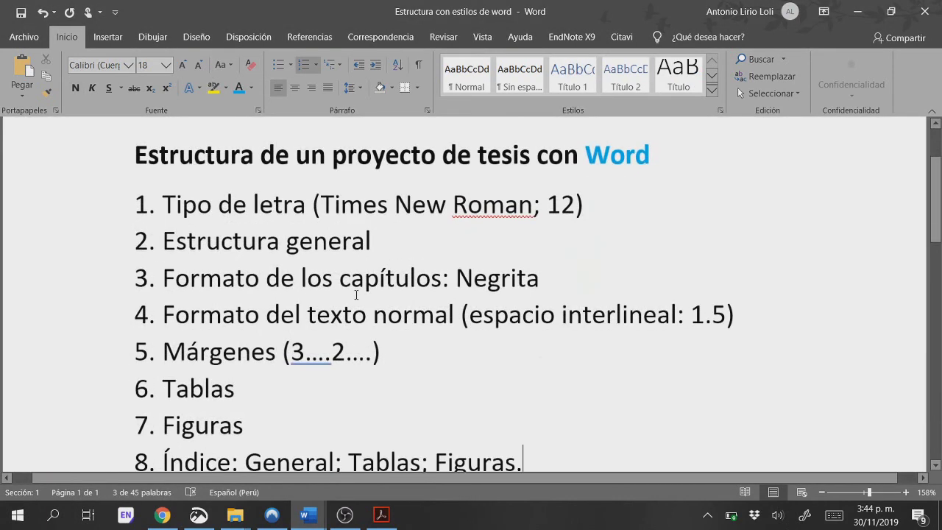